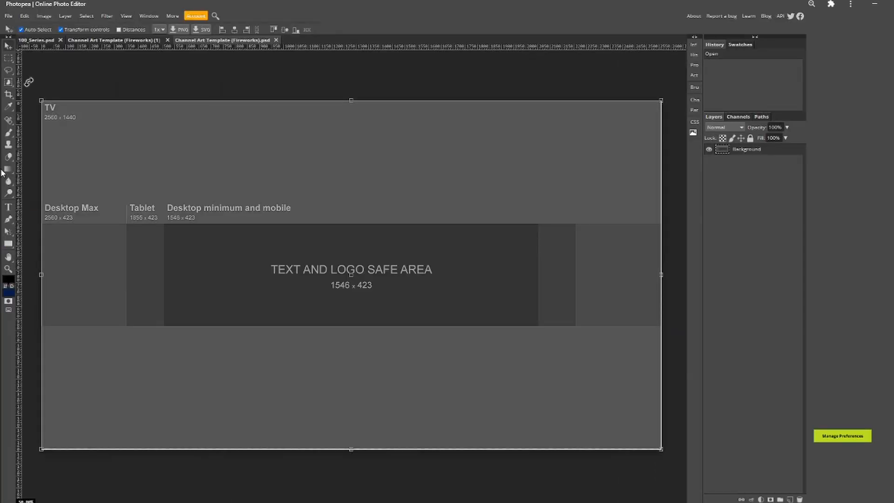
Add four vertical guides at the left and right edges of the tablet area and the text and logo safe area
left_click_drag(18, 204, 126, 221)
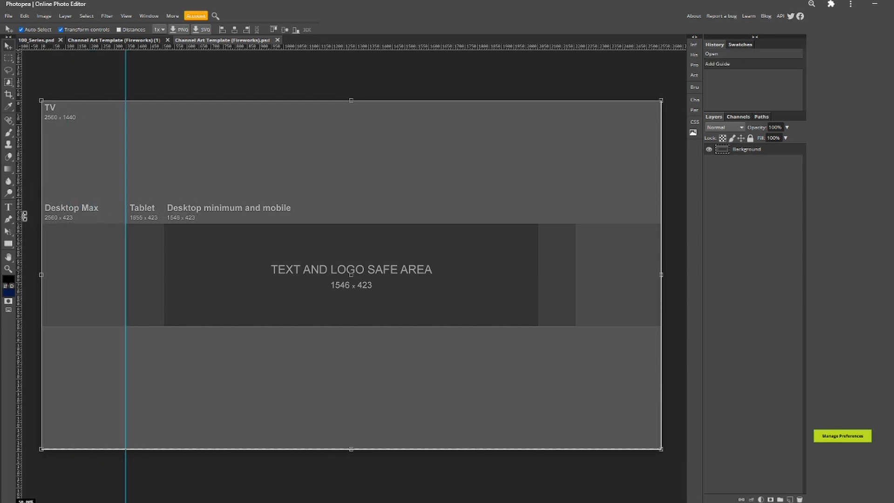
left_click_drag(19, 211, 169, 225)
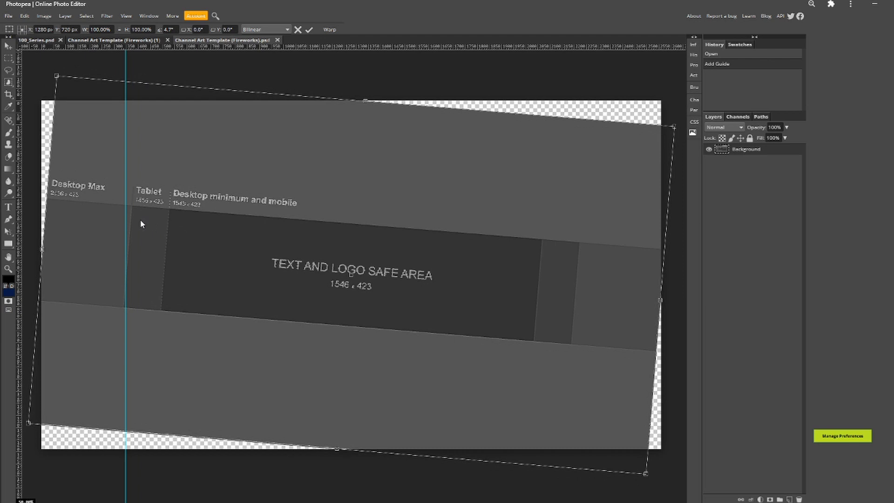
key("ctrl+z")
left_click_drag(17, 188, 165, 210)
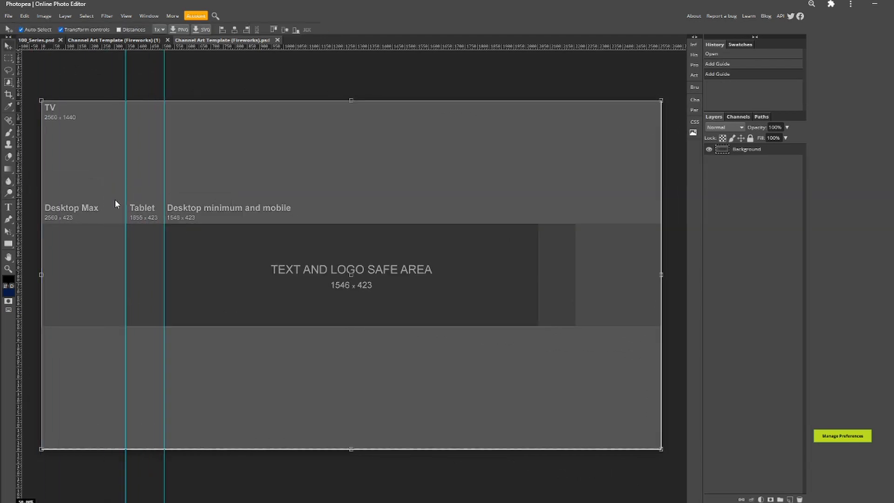
left_click_drag(17, 180, 538, 202)
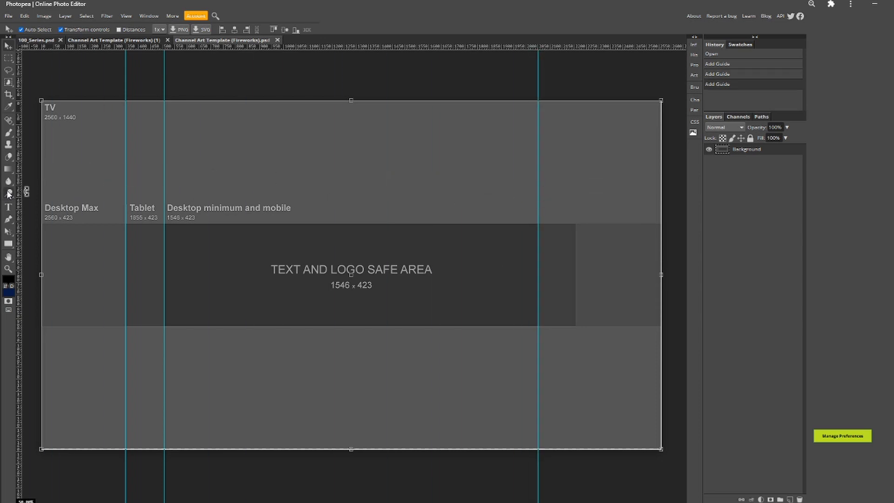
left_click_drag(19, 190, 575, 193)
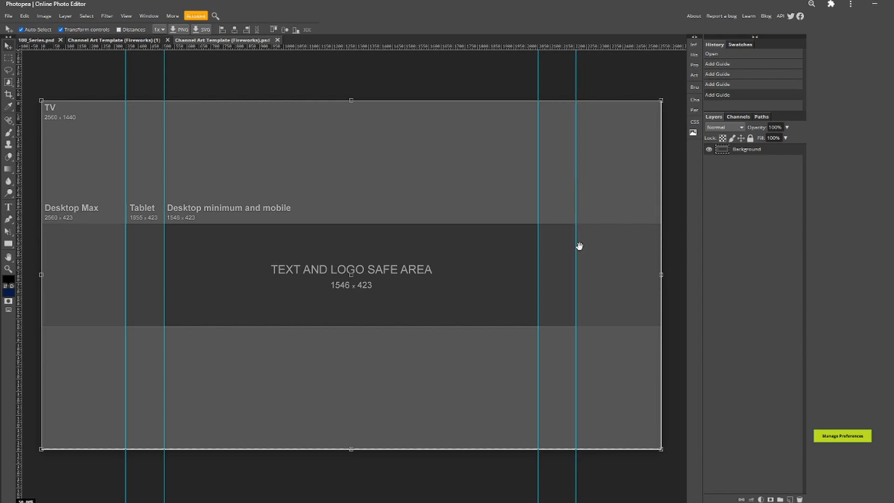
Move the vertical guide at the safe area's right side precisely onto that edge
scroll(579, 246, "up", 10)
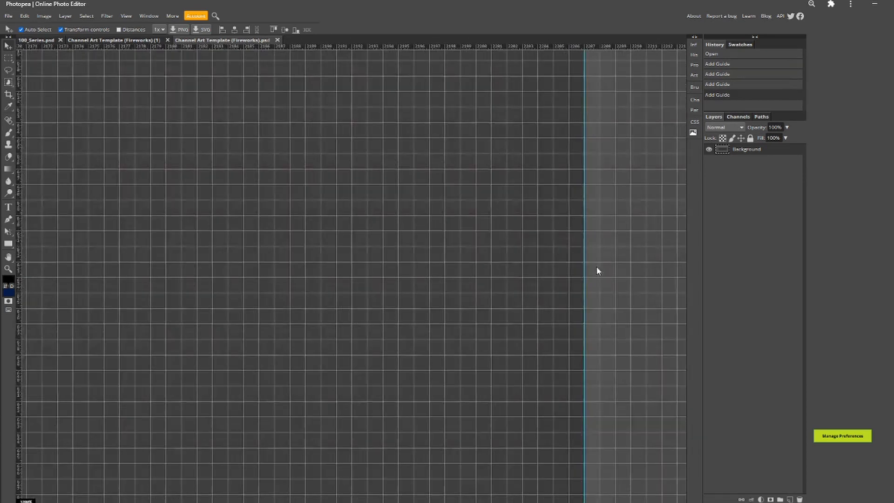
scroll(574, 266, "down", 8)
scroll(270, 259, "up", 4)
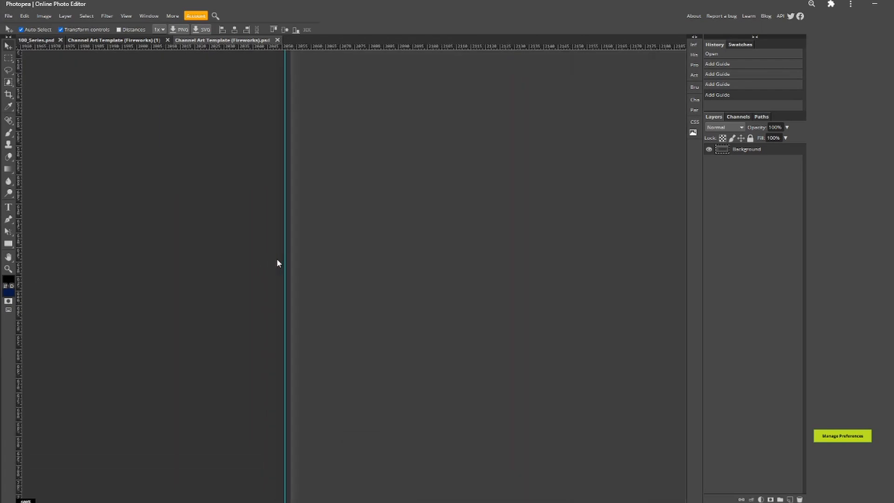
scroll(278, 263, "up", 2)
left_click_drag(284, 258, 310, 254)
scroll(180, 254, "down", 6)
scroll(135, 246, "down", 3)
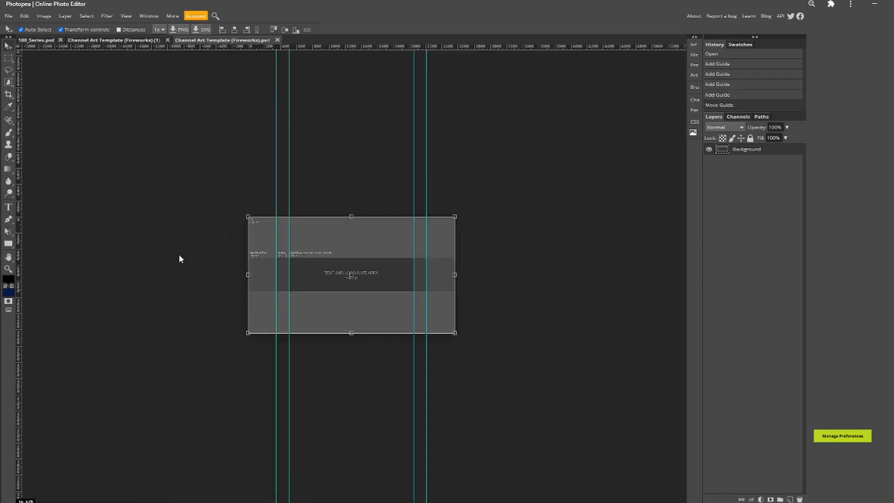
Move the leftmost vertical guide precisely onto the tablet area's left edge
scroll(264, 269, "up", 5)
scroll(48, 261, "up", 6)
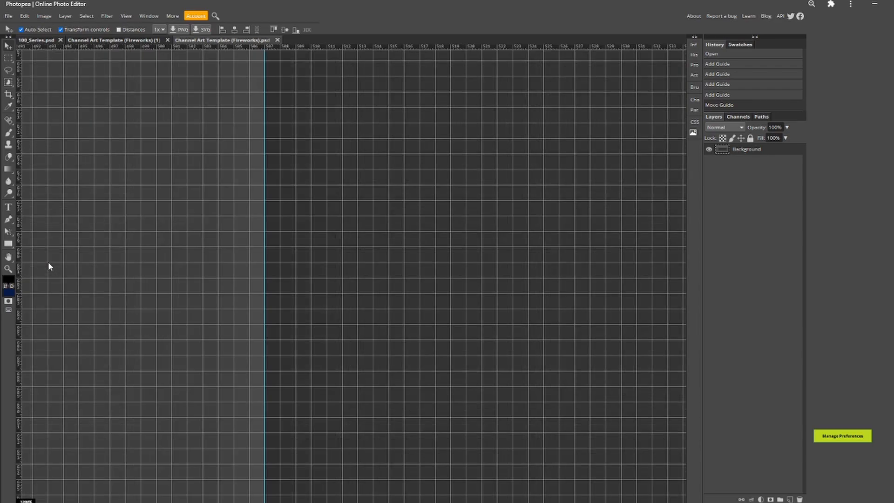
scroll(141, 258, "down", 10)
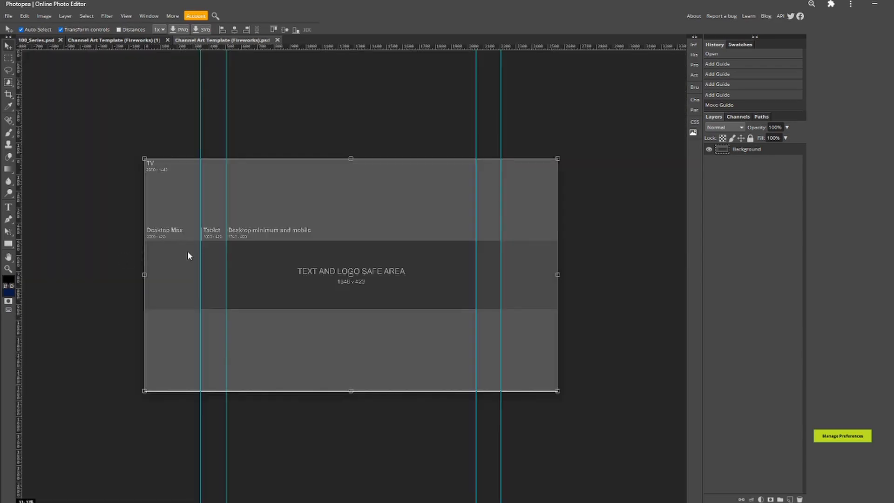
scroll(187, 251, "up", 5)
scroll(156, 271, "down", 5)
scroll(183, 271, "up", 5)
left_click_drag(119, 280, 213, 260)
scroll(200, 261, "up", 5)
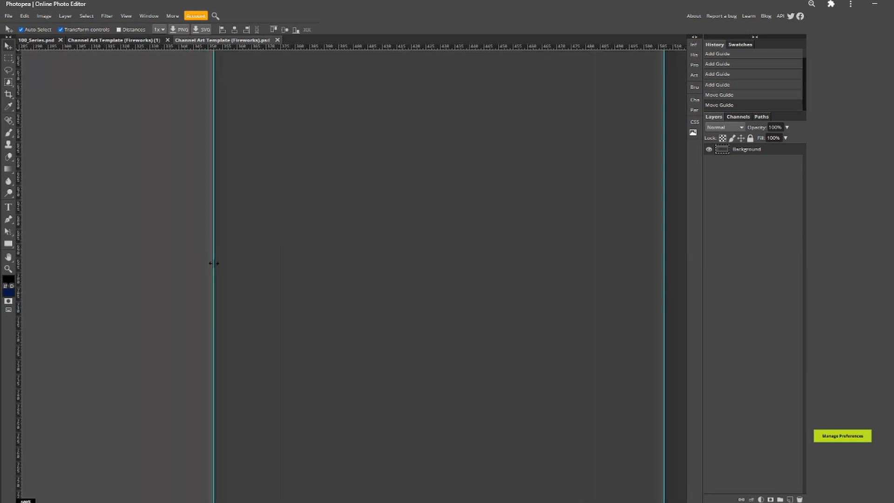
Add two horizontal guides along the upper and lower edges of the text and logo safe area band
scroll(329, 233, "down", 1)
left_click_drag(364, 205, 274, 238)
left_click_drag(336, 147, 258, 298)
left_click_drag(295, 45, 288, 191)
left_click_drag(232, 342, 279, 84)
left_click_drag(235, 378, 253, 107)
mouse_move(220, 302)
left_mouse_down()
mouse_move(224, 93)
mouse_move(234, 270)
left_mouse_up()
left_click_drag(251, 46, 265, 321)
left_click_drag(265, 320, 264, 320)
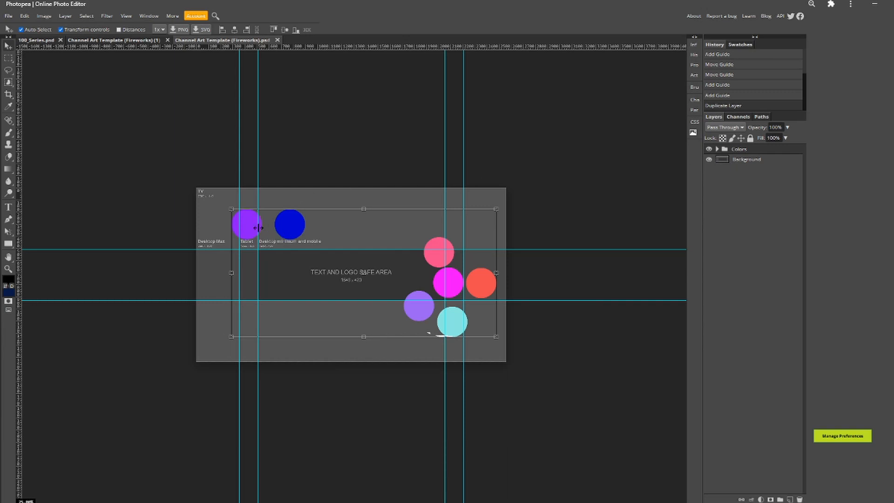
Sample the blue and purple circles with the Eyedropper, making purple the foreground and blue the background colour
left_click(8, 107)
left_click(293, 219)
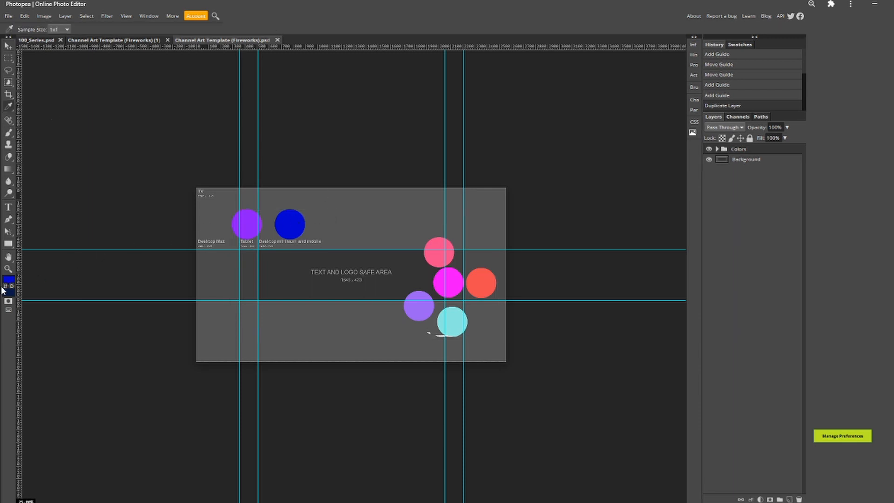
left_click(249, 222)
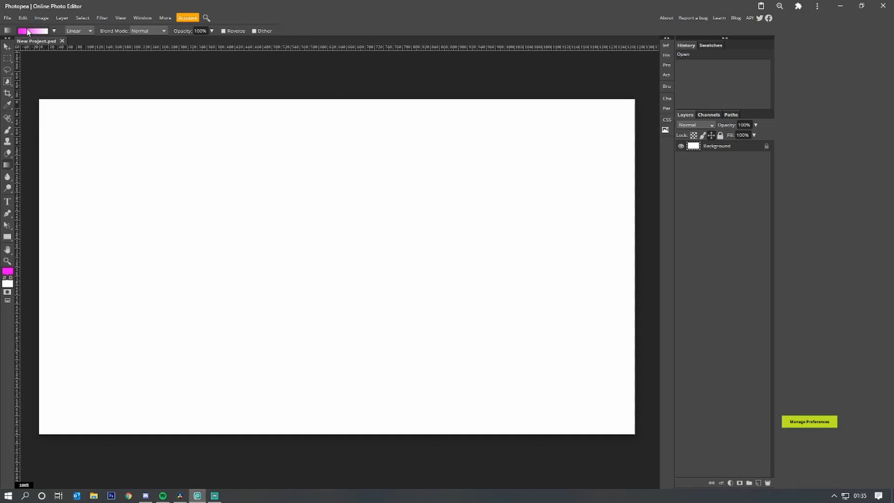
Edit the gradient in the New Project document and set its start stop to blue 0022ff
left_click(46, 32)
left_click(67, 151)
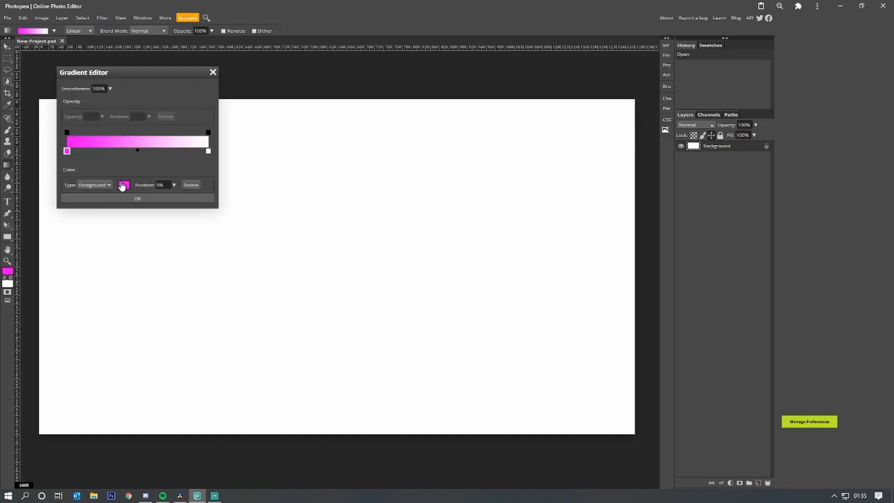
left_click(122, 185)
left_click(216, 174)
left_click_drag(198, 150, 216, 133)
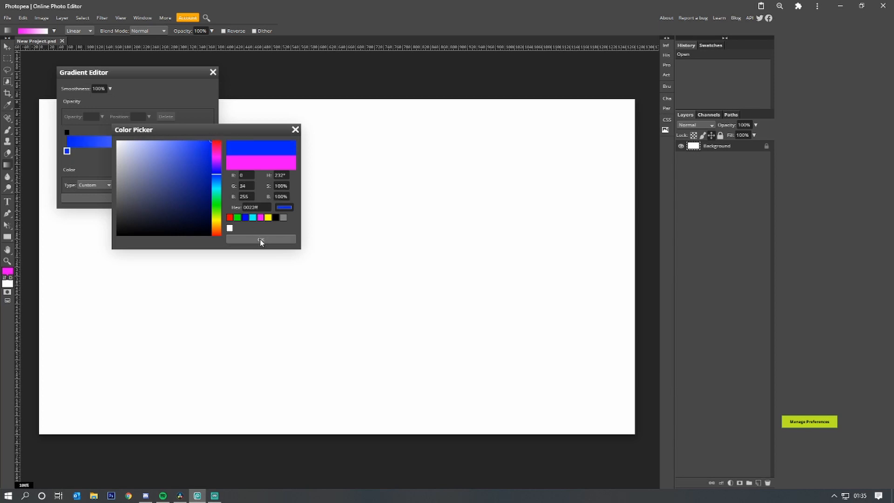
left_click(261, 239)
Set the gradient's end stop to purple a00ae3 and draw the linear gradient vertically down the canvas
left_click(208, 152)
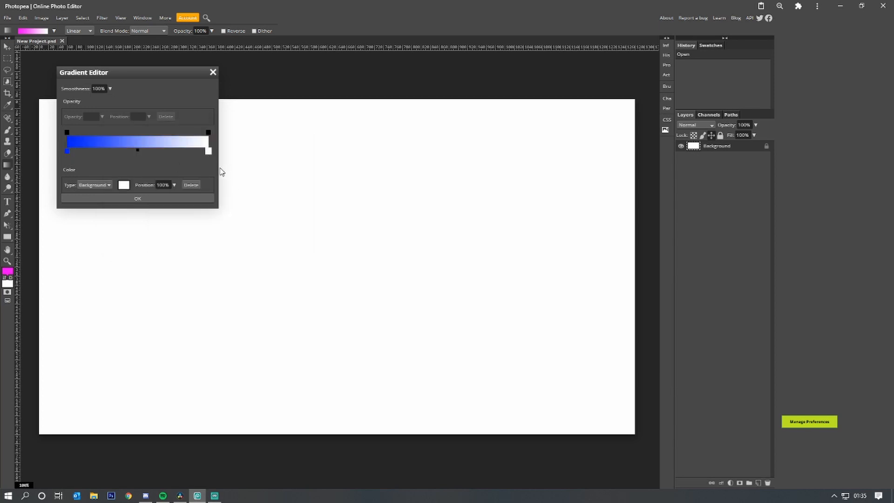
left_click(124, 184)
left_click_drag(212, 183, 217, 161)
left_click(201, 152)
left_click(206, 150)
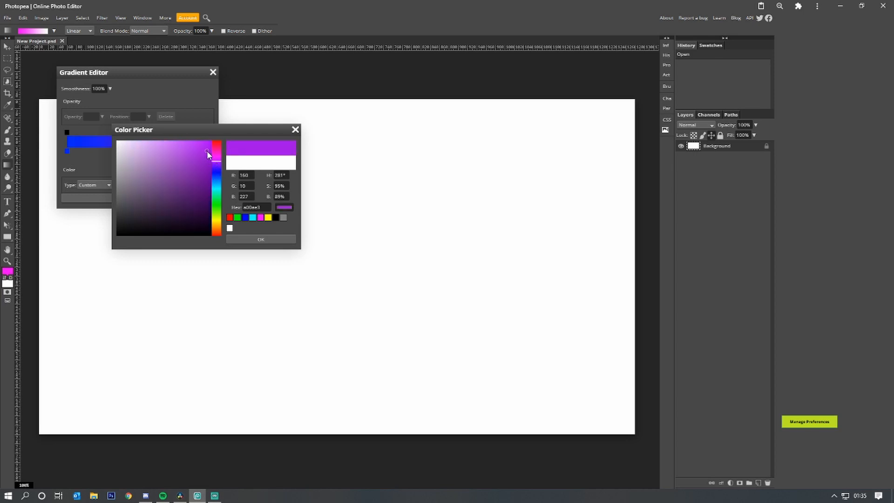
left_click(266, 240)
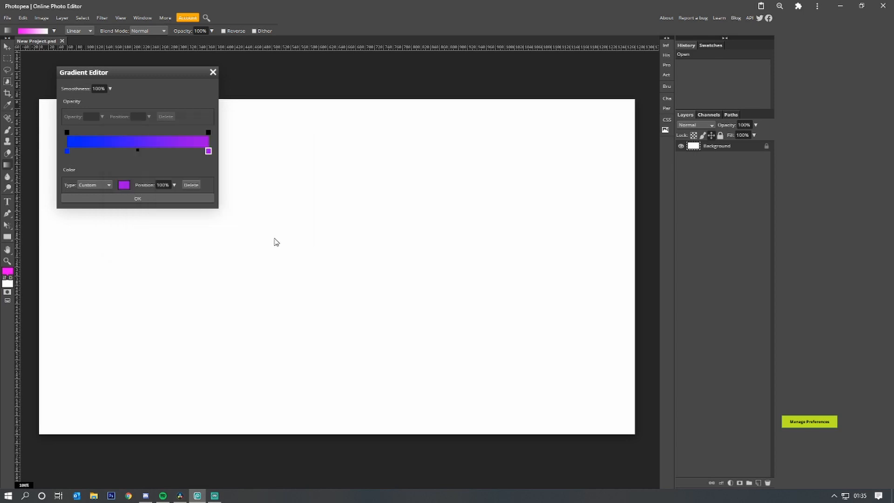
left_click(122, 198)
left_click_drag(291, 114, 311, 388)
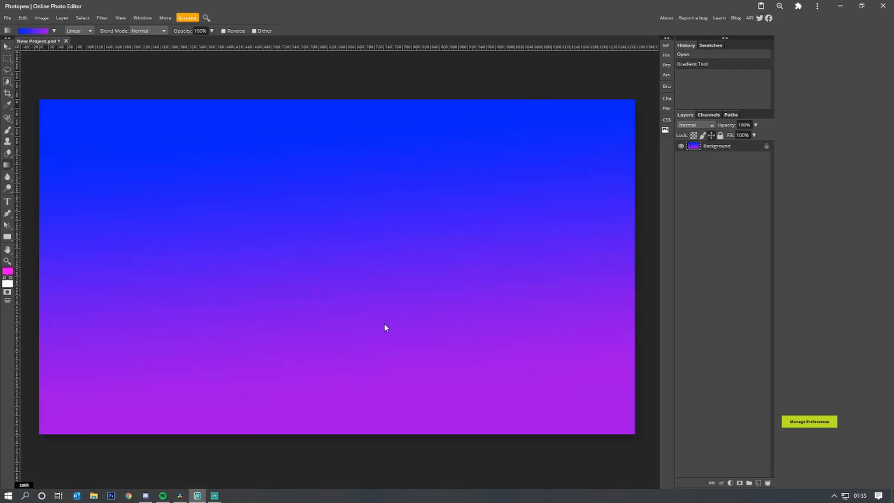
Sample colours from the canvas and set the gradient's start stop to the purple foreground colour a00ae3
left_click(8, 104)
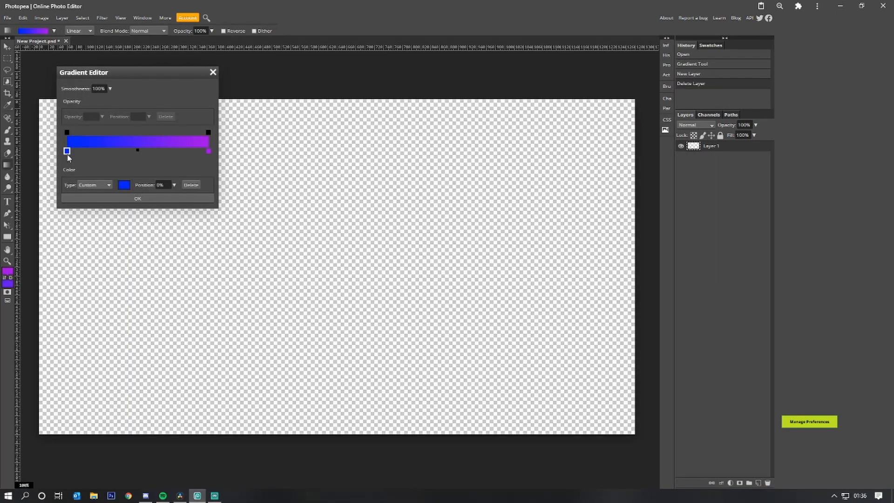
double_click(68, 153)
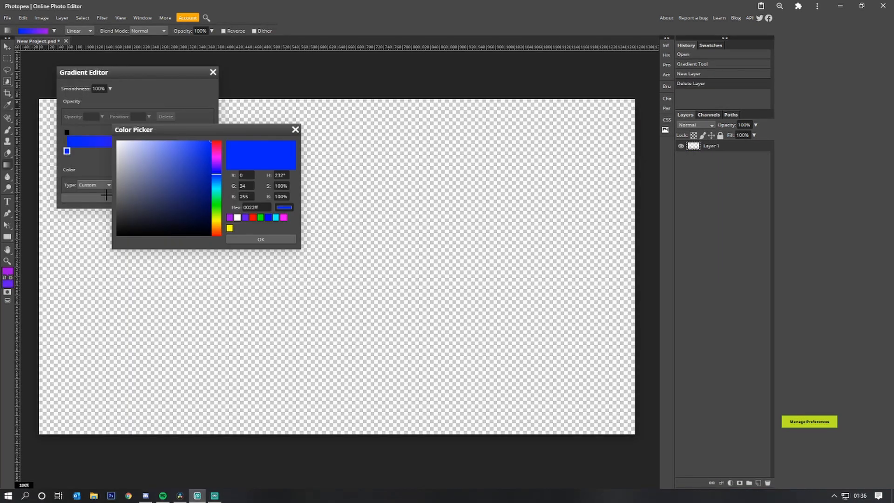
left_click(8, 272)
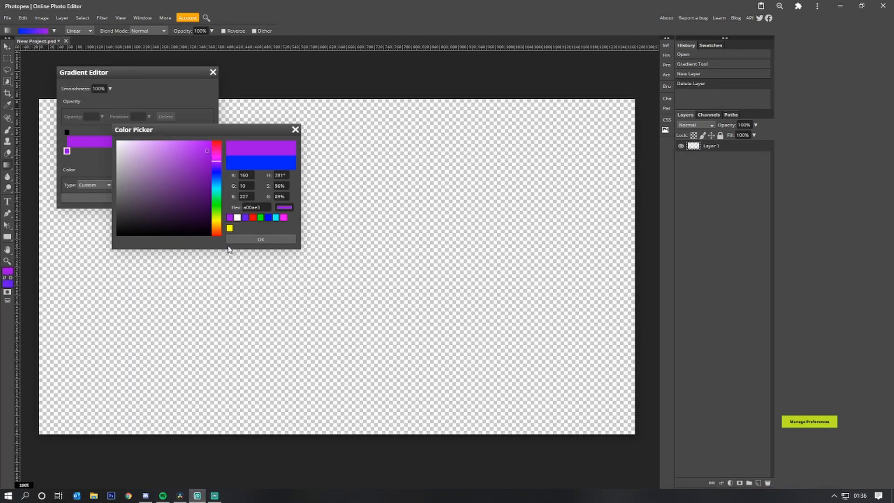
left_click(260, 240)
Set the gradient's end stop to the background colour 6513ed and draw the gradient vertically over the empty layer
double_click(208, 150)
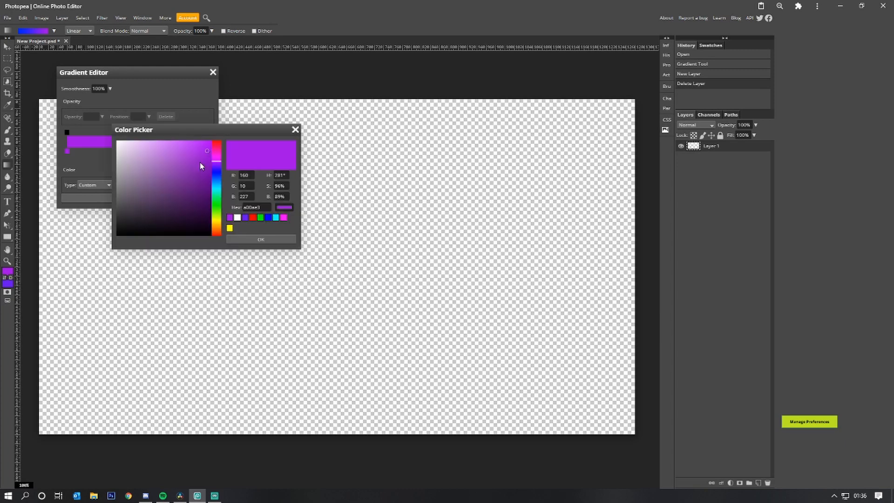
left_click(7, 283)
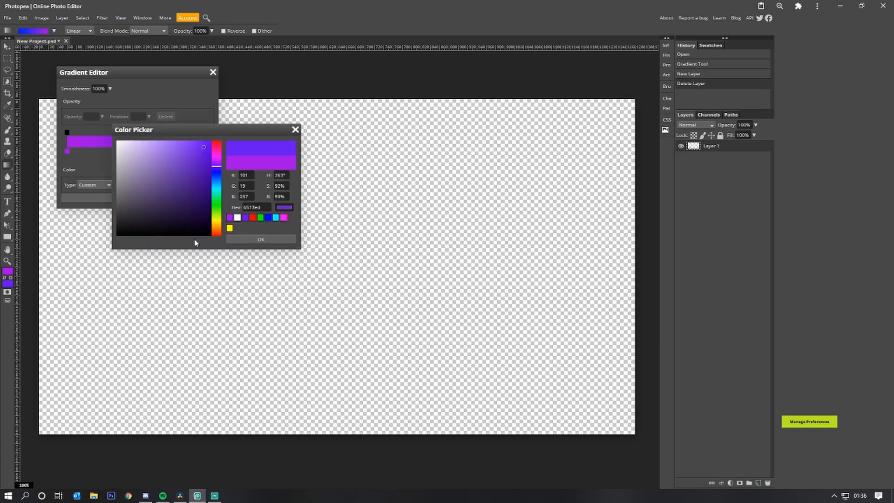
left_click(261, 239)
left_click(138, 198)
left_click_drag(307, 68, 310, 487)
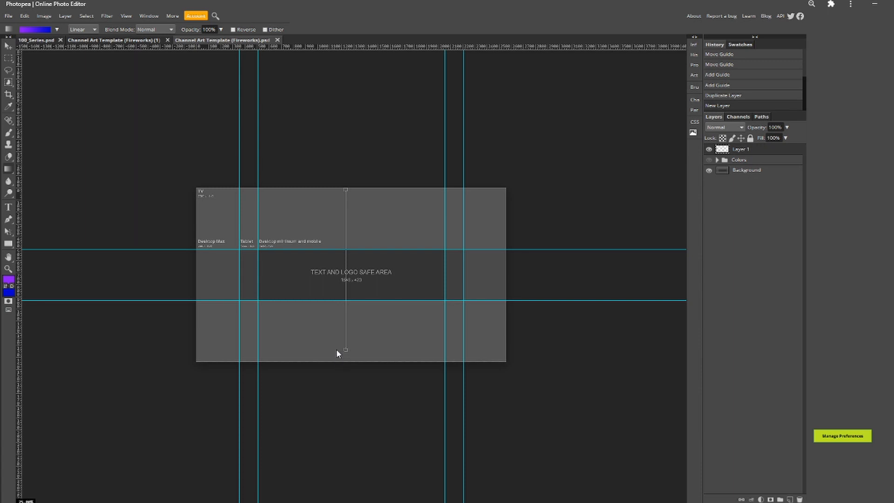
Draw a vertical purple-to-blue gradient on the new layer of the channel art template and set its opacity to 84%
left_click_drag(336, 349, 336, 349)
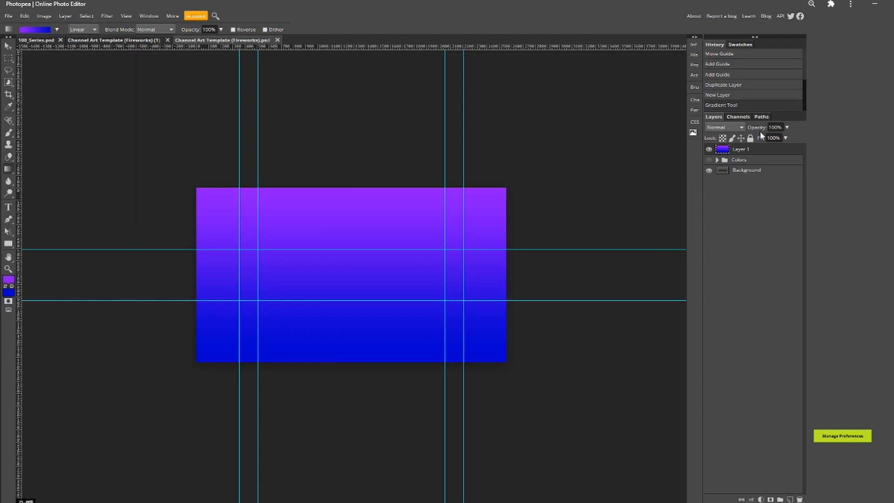
left_click_drag(783, 127, 739, 129)
type("84")
key("Return")
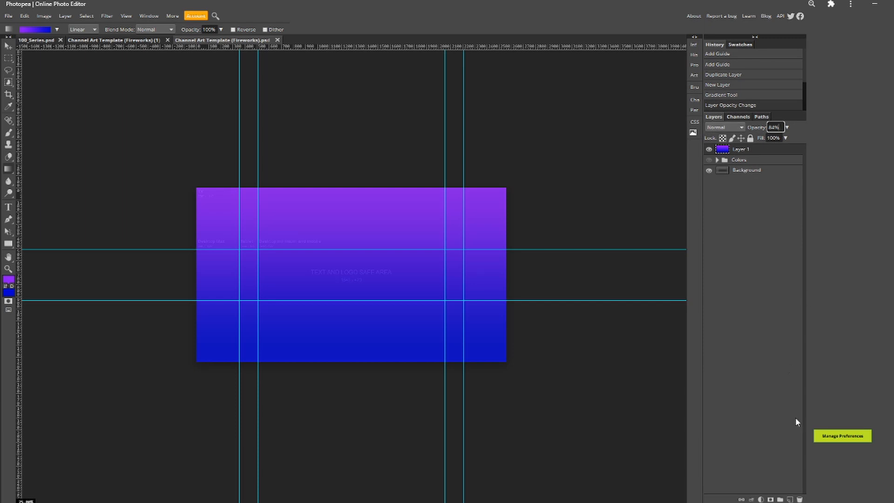
Add a new layer and move it directly below the gradient layer
left_click(790, 499)
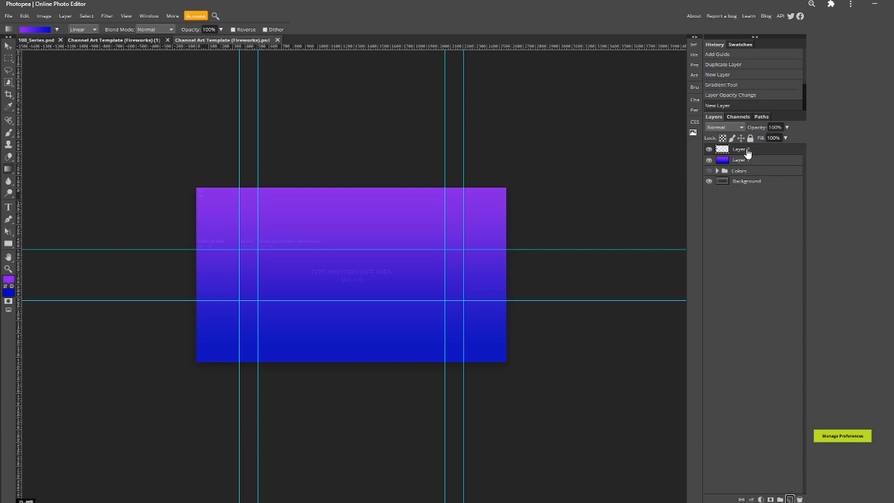
left_click_drag(746, 150, 739, 175)
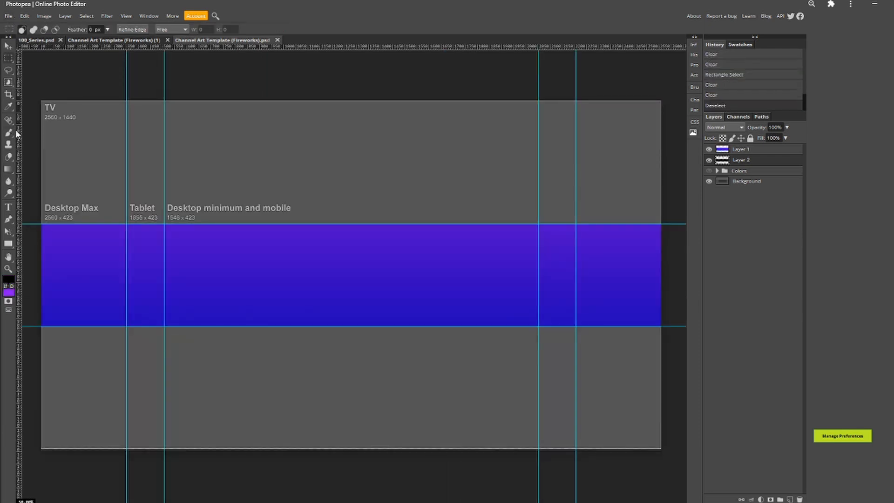
Set the Brush tool's hardness to 0% and make white the foreground colour
left_click(9, 133)
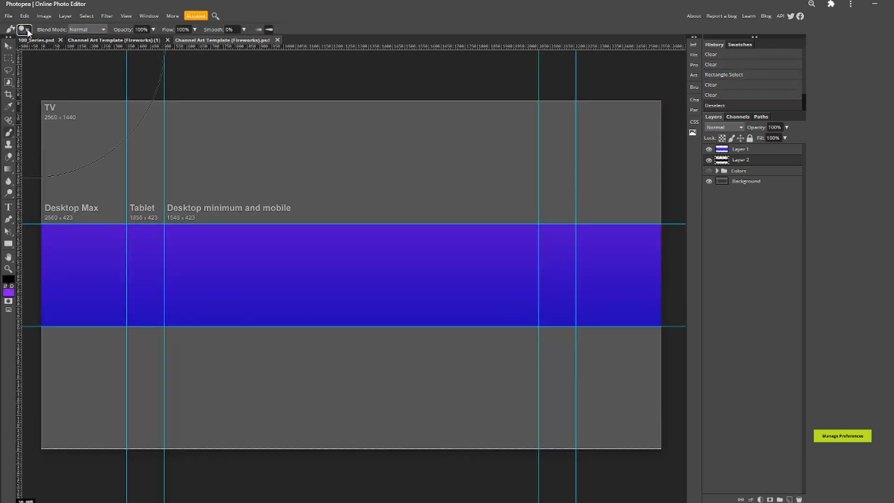
left_click(24, 29)
left_click_drag(93, 68, 3, 74)
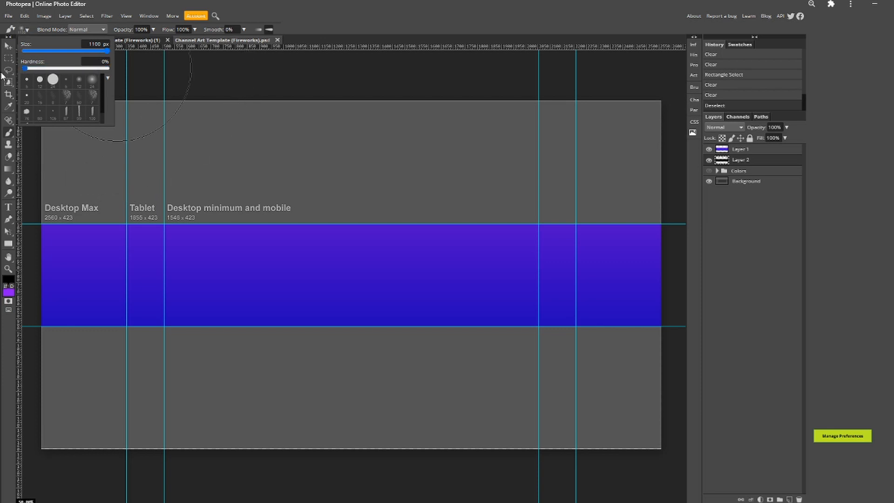
left_click(4, 286)
left_click(8, 279)
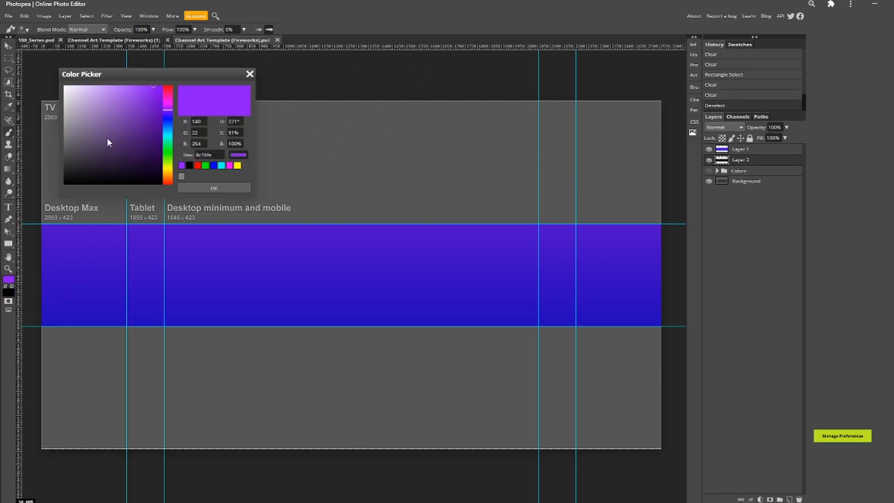
left_click(213, 188)
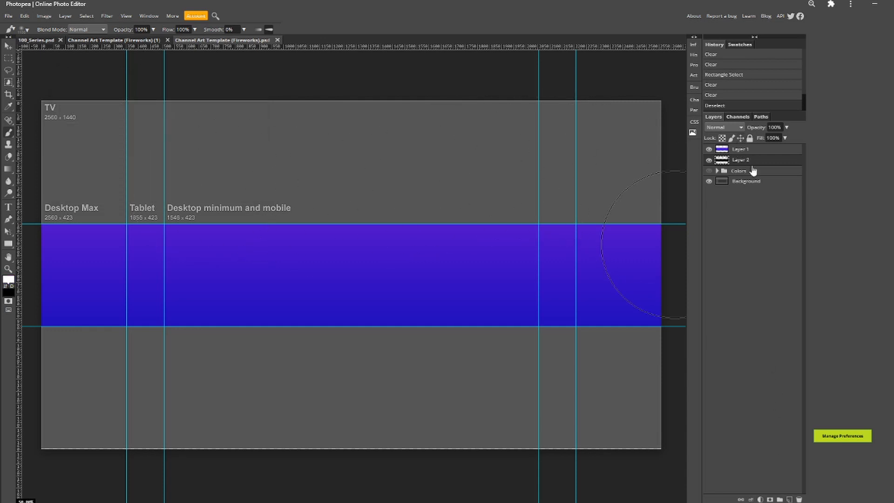
Add a new empty layer above the gradient layer
left_click(740, 149)
left_click(787, 498)
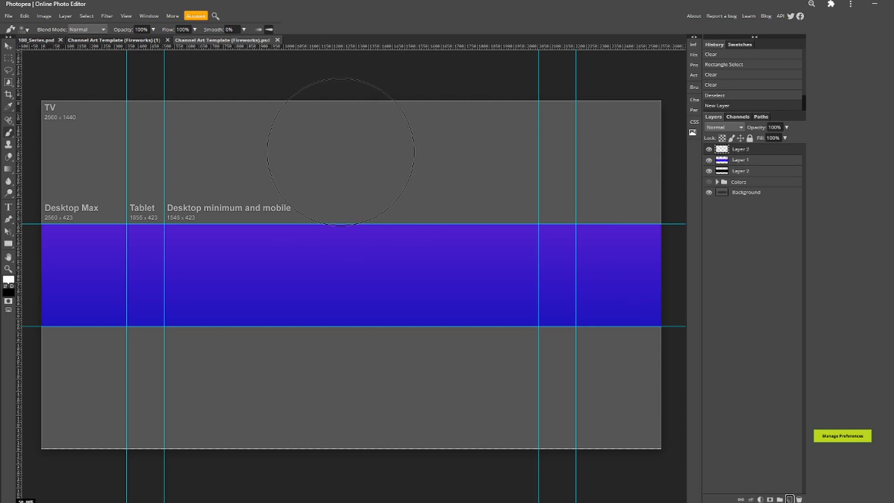
Paint a soft white highlight at the upper centre of the new layer and clear the part above the upper horizontal guide
left_click(347, 151)
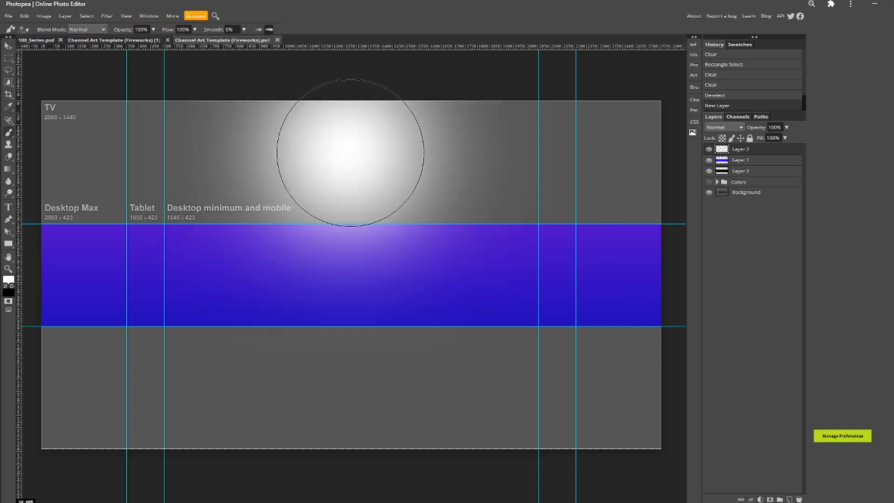
left_click(354, 152)
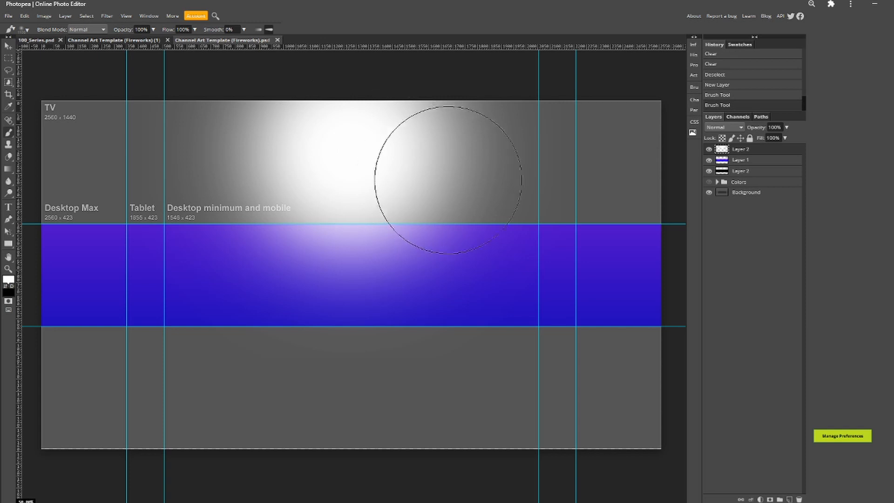
key("m")
left_click_drag(30, 89, 675, 222)
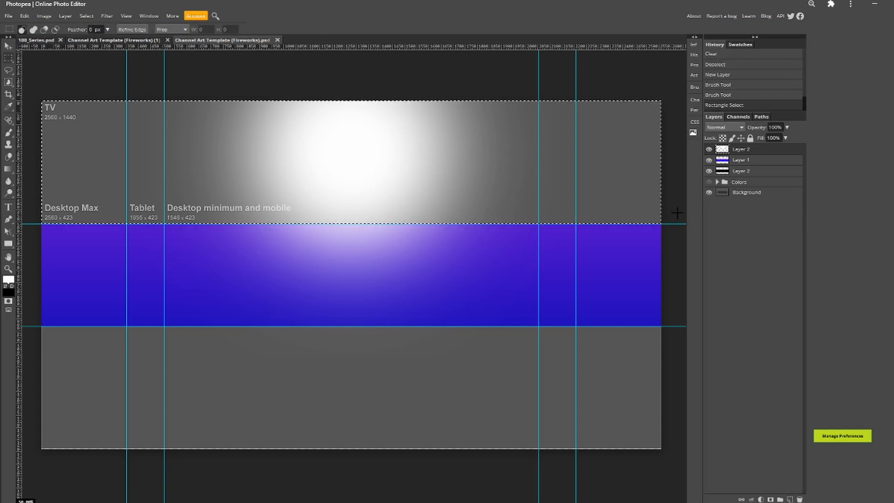
key("Delete")
Set the highlight layer's blend mode to Overlay and its opacity to 60%
left_click(727, 128)
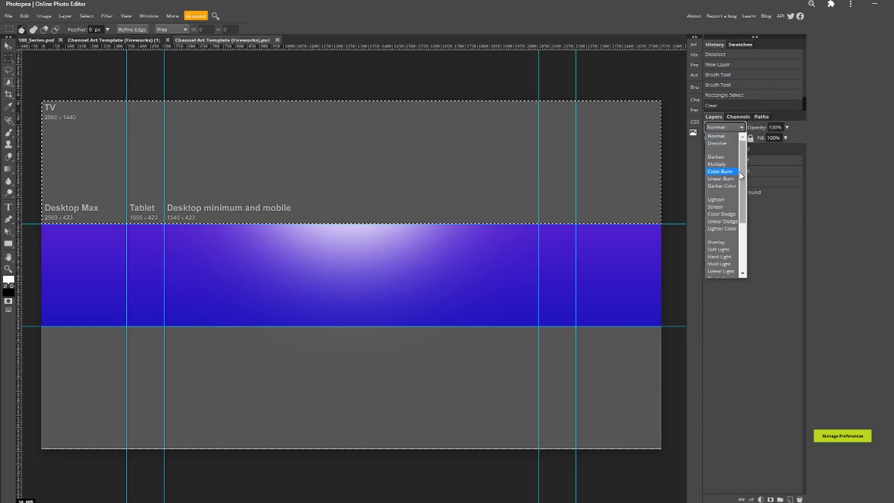
left_click(723, 242)
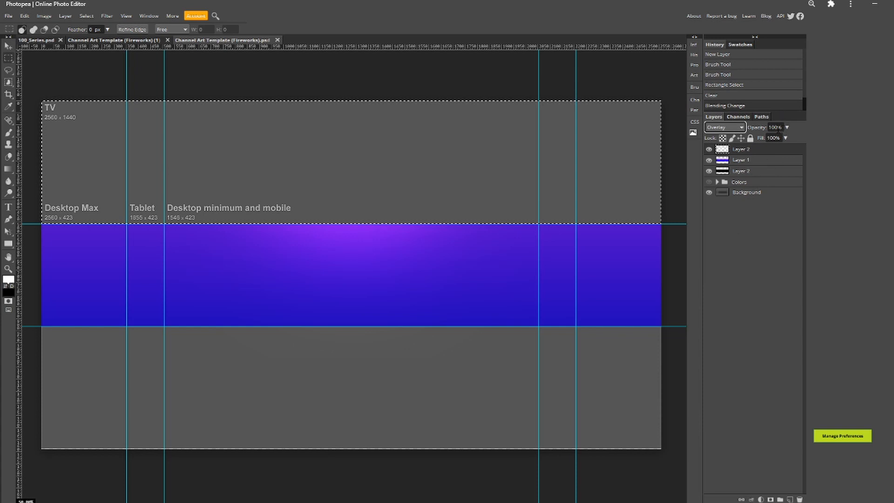
left_click(776, 127)
type("60")
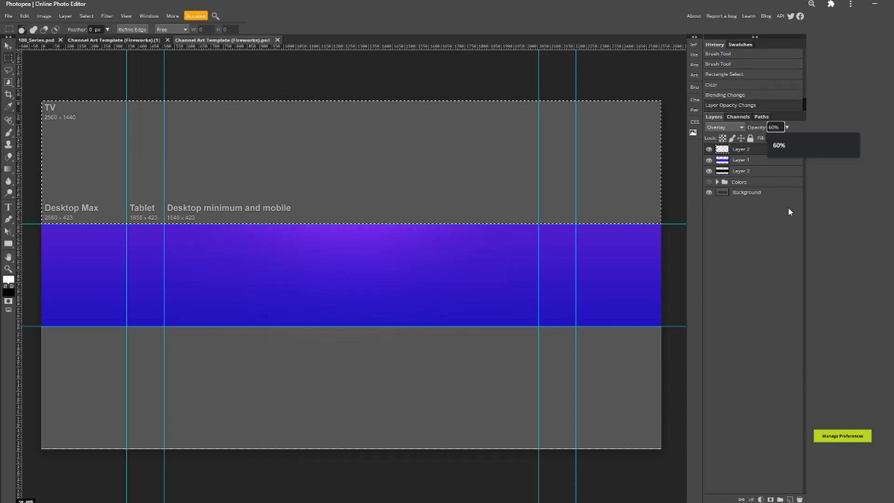
left_click(741, 150)
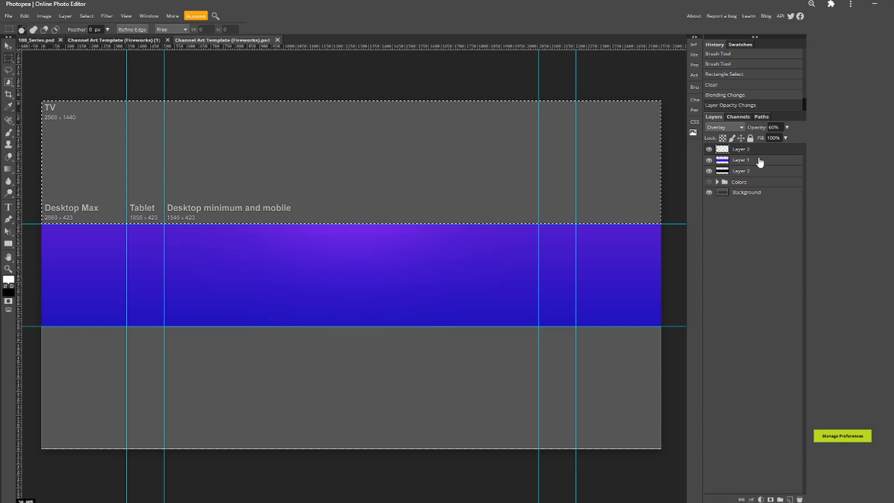
Add a new layer on top and paint a soft black stroke across the area below the banner strip
left_click(789, 499)
left_click(8, 133)
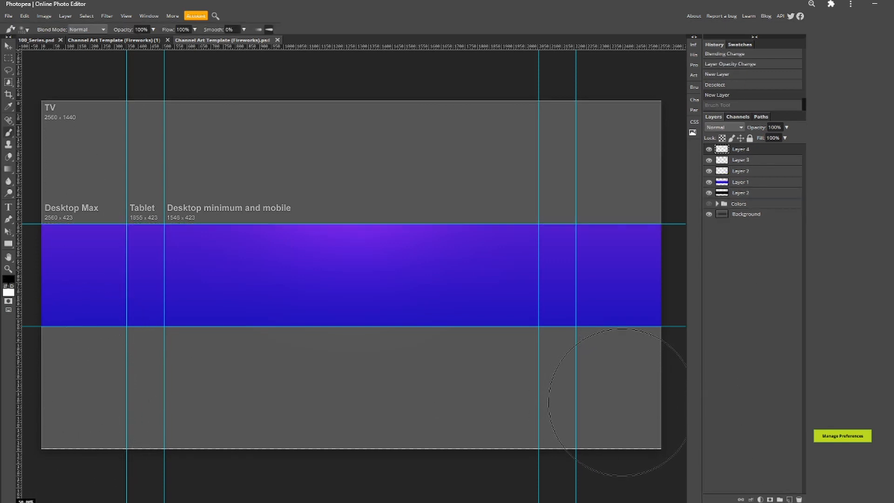
left_click_drag(622, 402, 19, 428)
Clear the black shading below the lower horizontal guide and set its layer's blend mode to Overlay
left_click(8, 58)
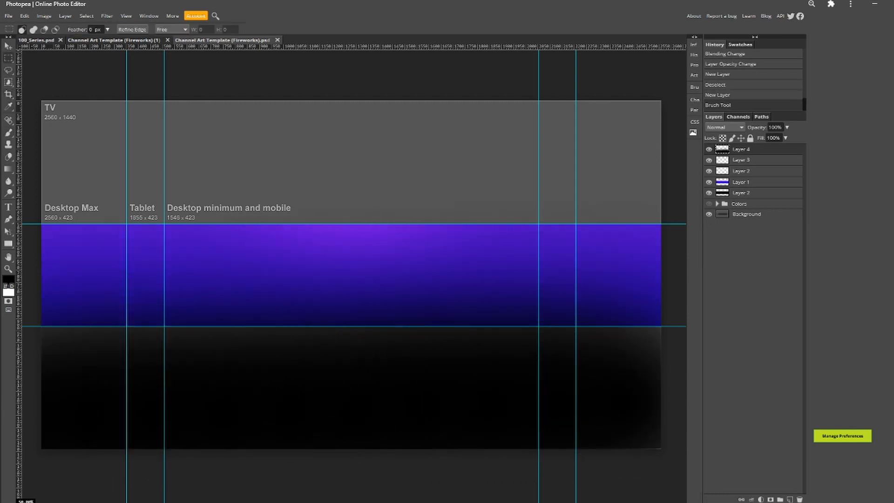
left_click_drag(663, 468, 34, 326)
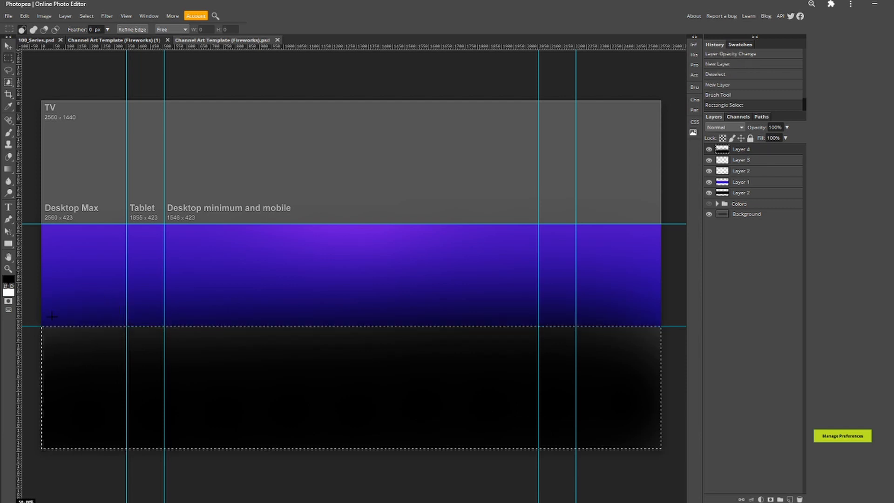
key("Delete")
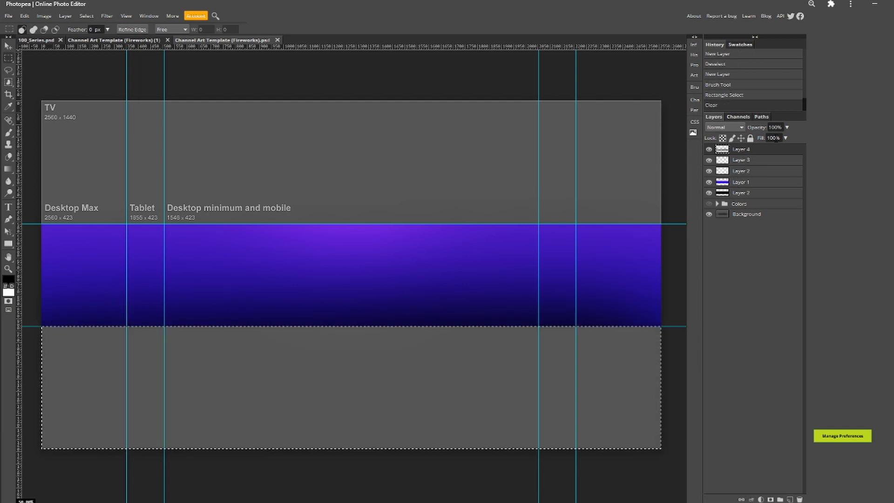
left_click(739, 127)
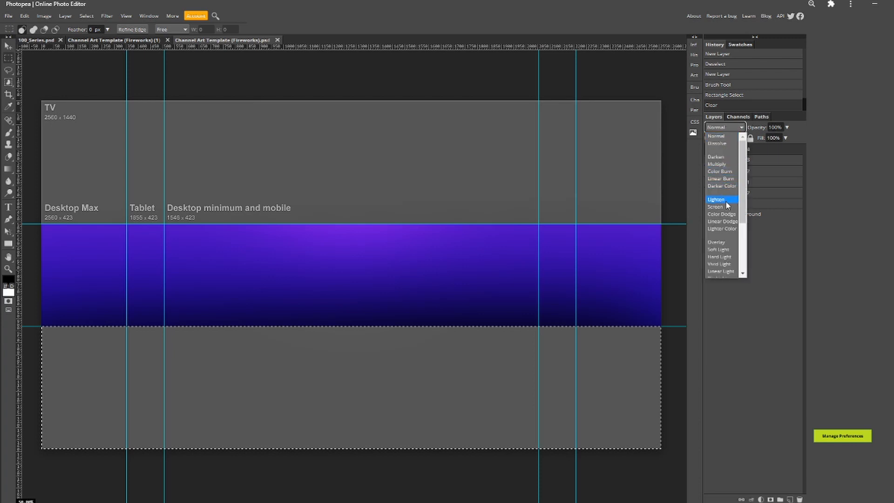
left_click(722, 242)
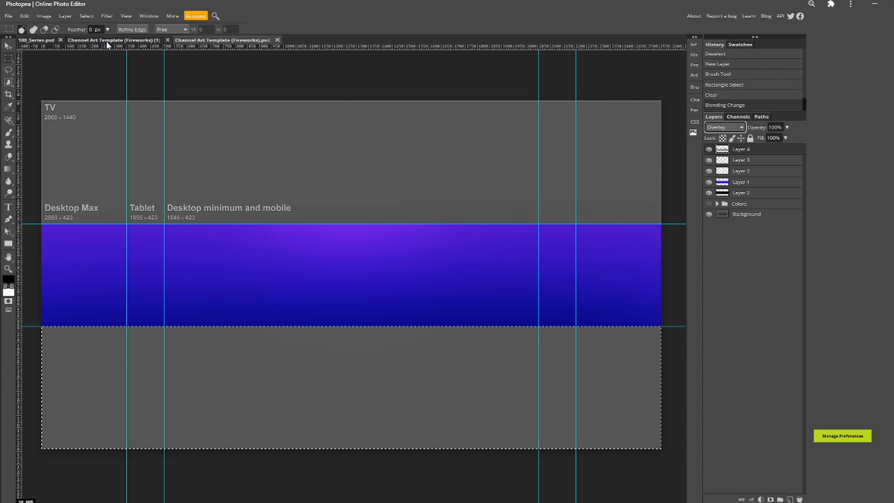
Duplicate the Chelsea stadium photo layer into the banner document and set its blend mode to Overlay
key("ctrl+j")
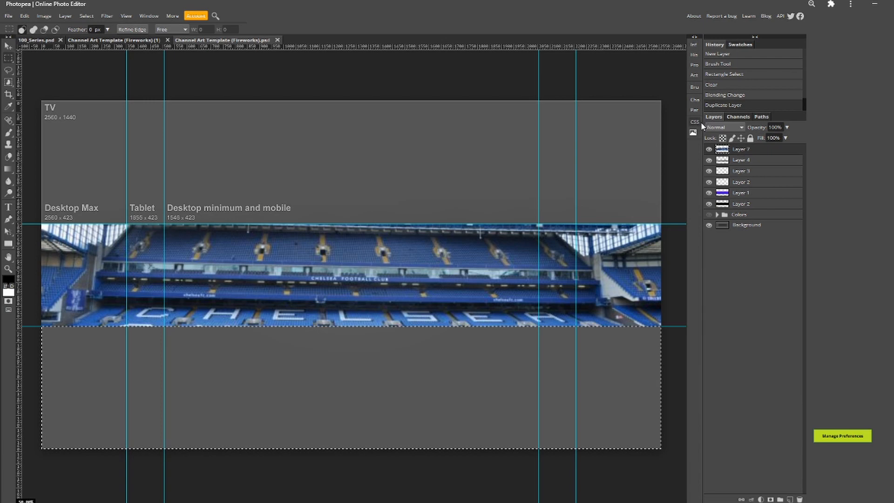
left_click(726, 127)
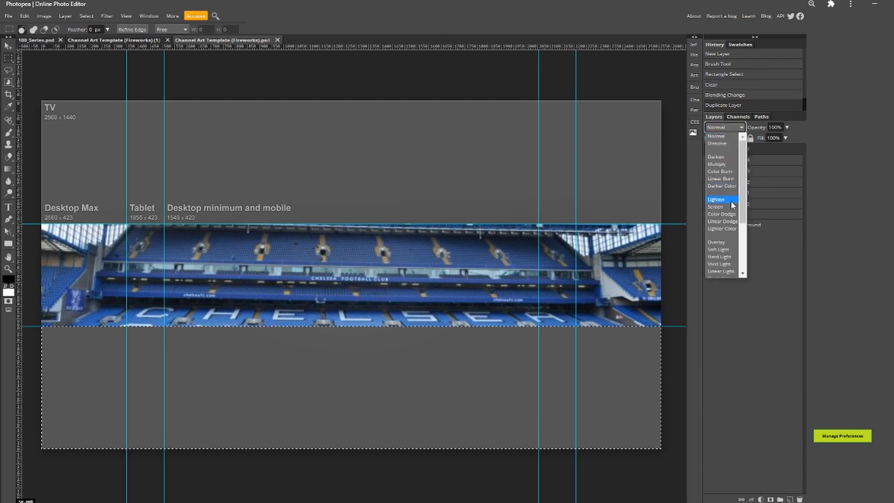
left_click(723, 243)
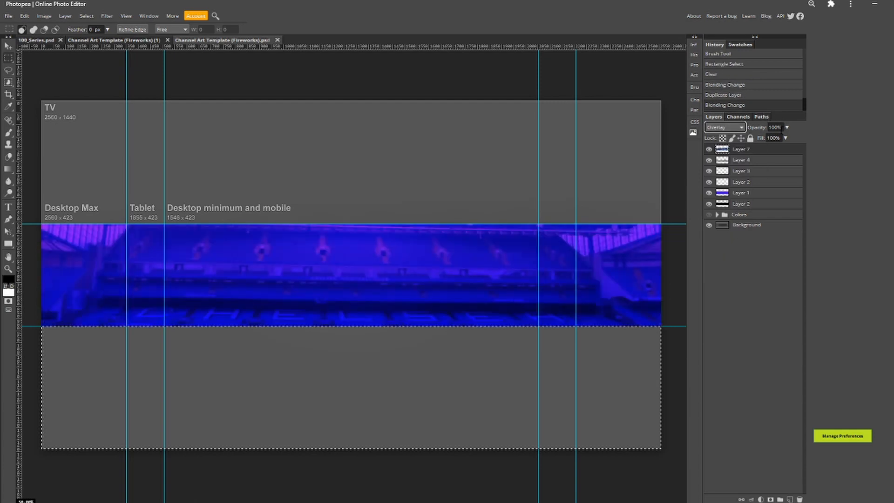
Set the stadium photo layer's opacity to 60% and move it directly above the gradient layer
left_click(780, 129)
type("60")
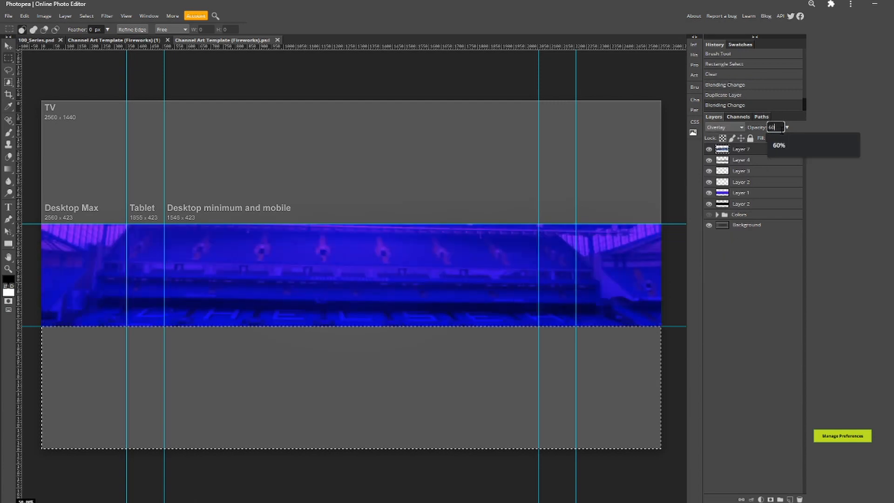
key("Return")
left_click_drag(740, 149, 754, 191)
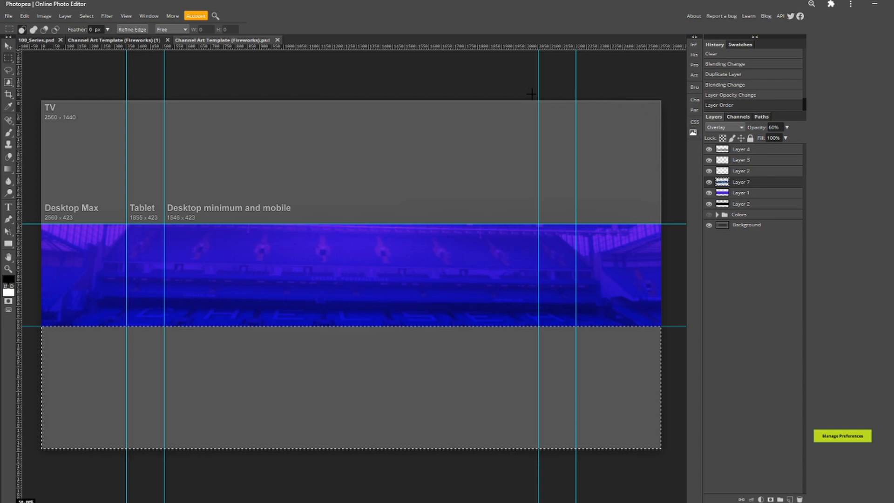
Duplicate the white slanted stripes into the banner document and place them in the upper-left corner of the strip
key("ctrl+j")
key("v")
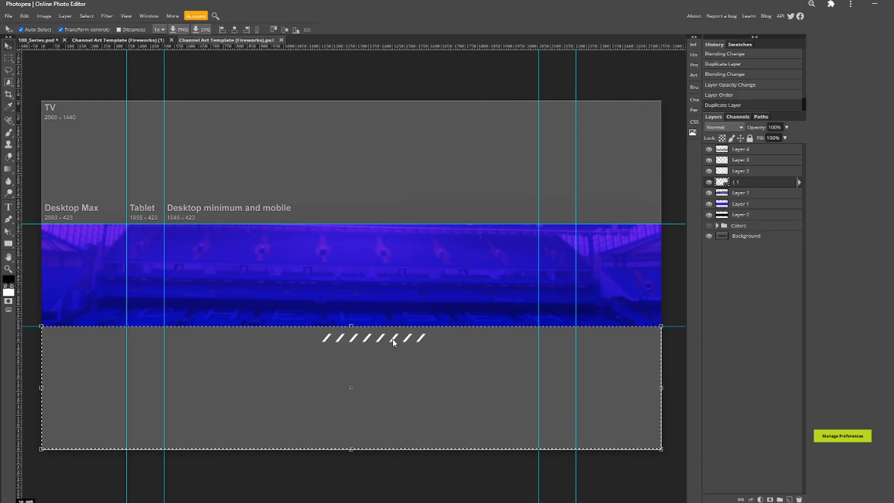
left_click_drag(393, 342, 124, 234)
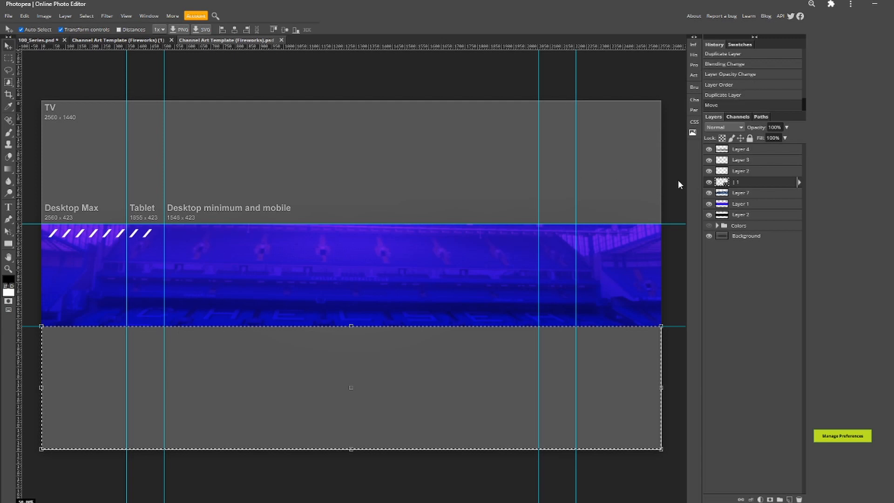
Clear the selection, duplicate the stripes layer and move the copy to the lower-right corner of the strip
key("ctrl+c")
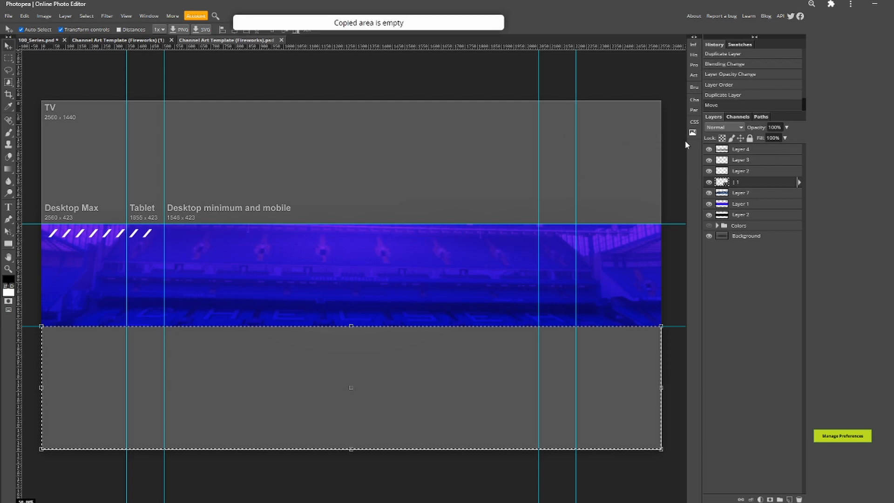
key("ctrl+d")
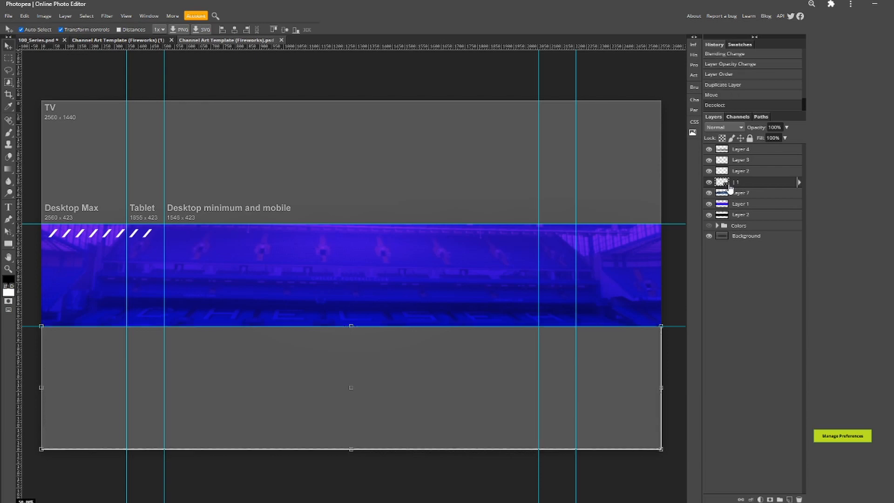
key("ctrl+j")
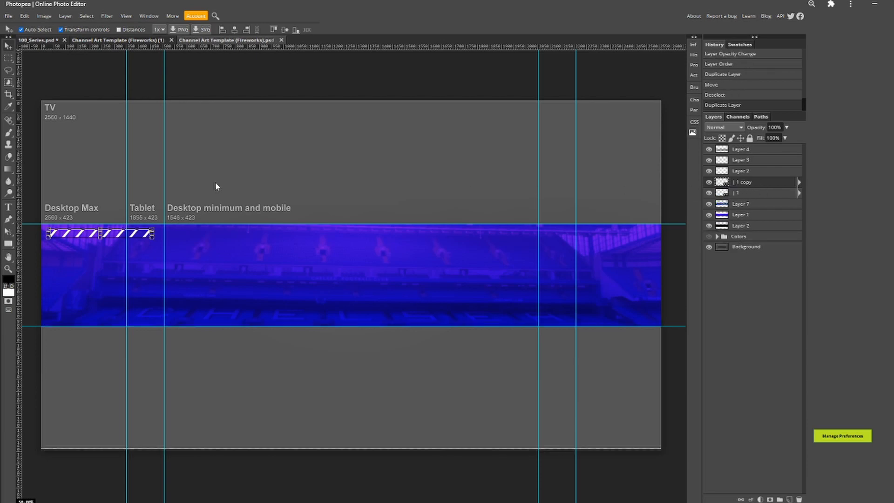
left_click_drag(134, 236, 636, 319)
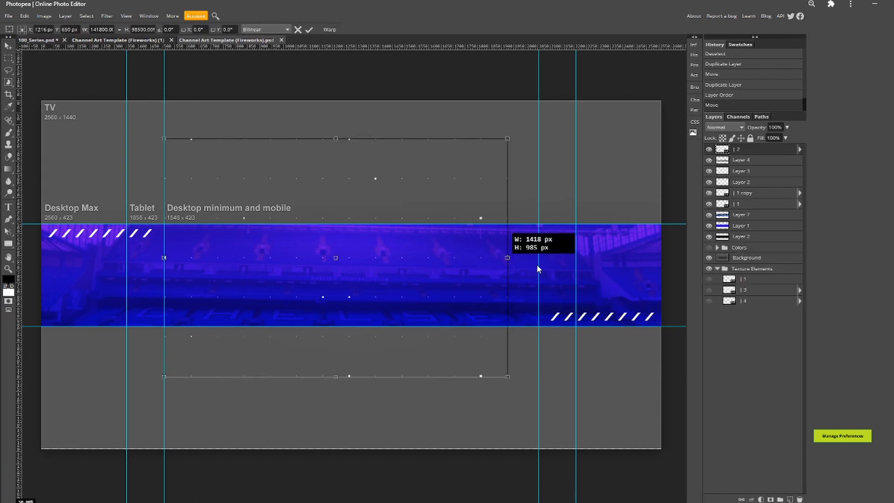
Scale the dot texture to span the two inner vertical guides and set its blend mode to Lighter Color
left_click_drag(537, 268, 538, 257)
left_click(723, 127)
left_click(721, 231)
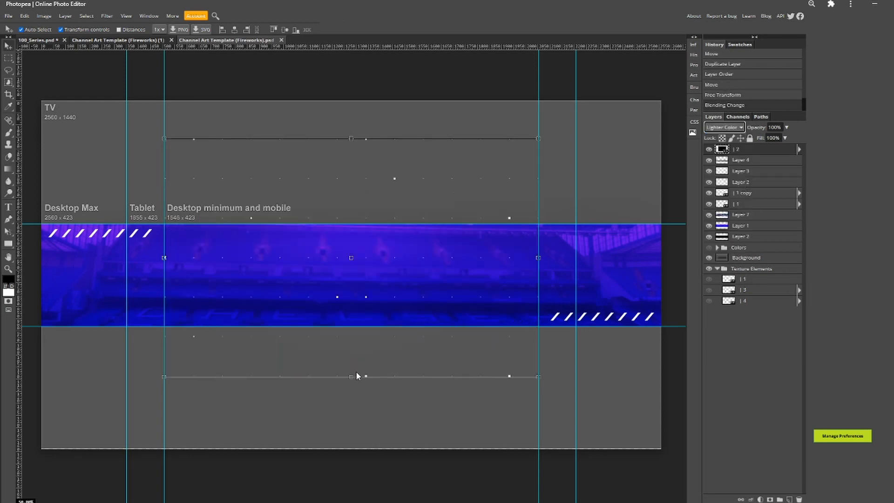
Try to squash the dot texture vertically to fit between the two horizontal guides
left_click_drag(351, 376, 355, 325)
left_click_drag(348, 138, 351, 224)
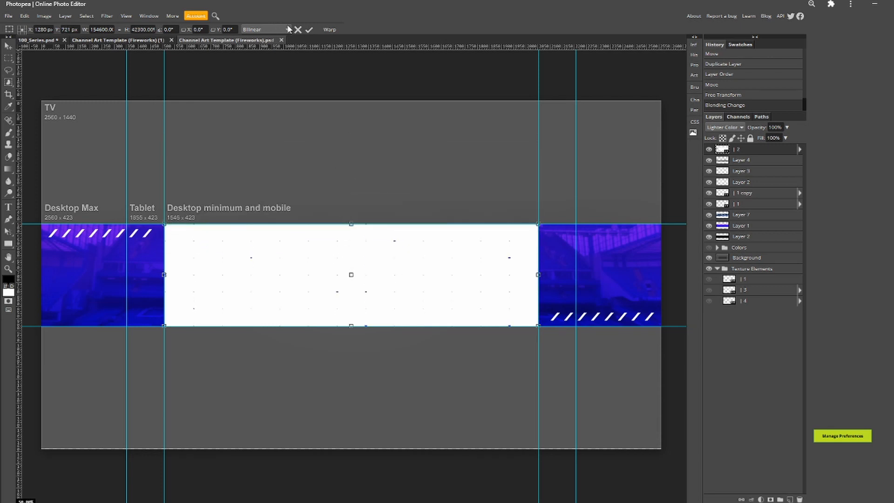
left_click(309, 29)
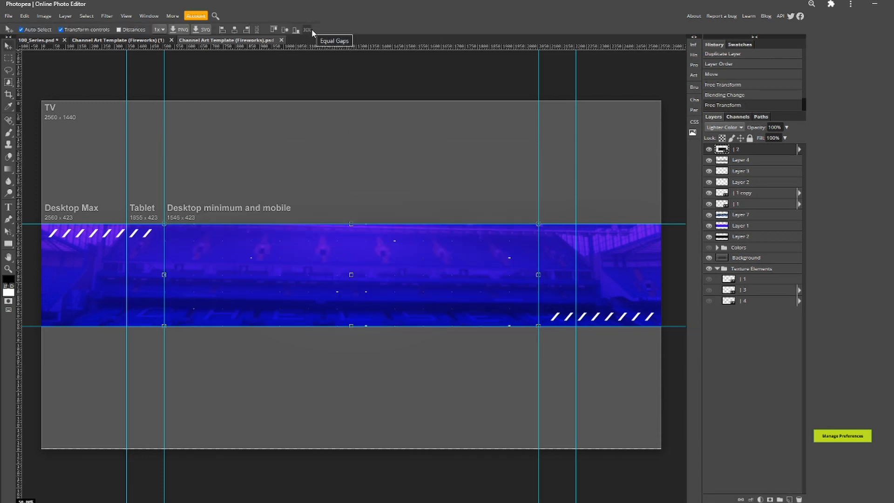
key("ctrl+z")
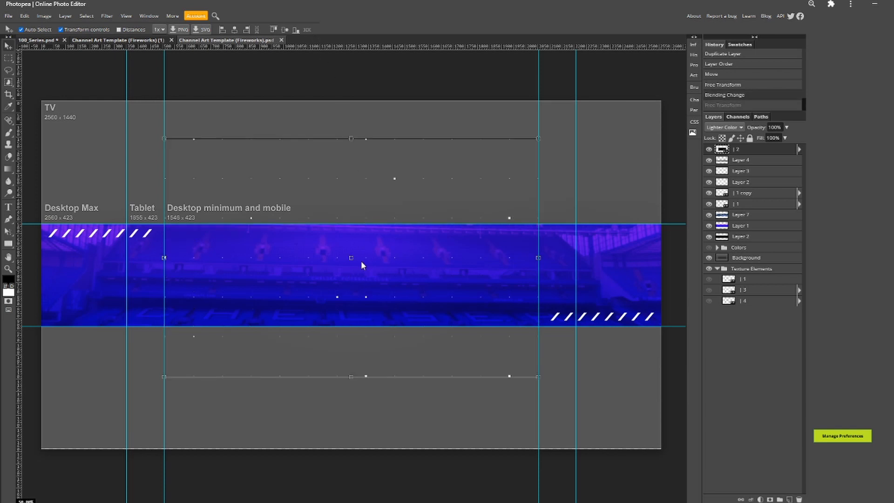
Reduce the dot texture's height to about 869 px by raising its bottom edge to slightly below the lower guide
key("ctrl+t")
left_click_drag(351, 376, 354, 349)
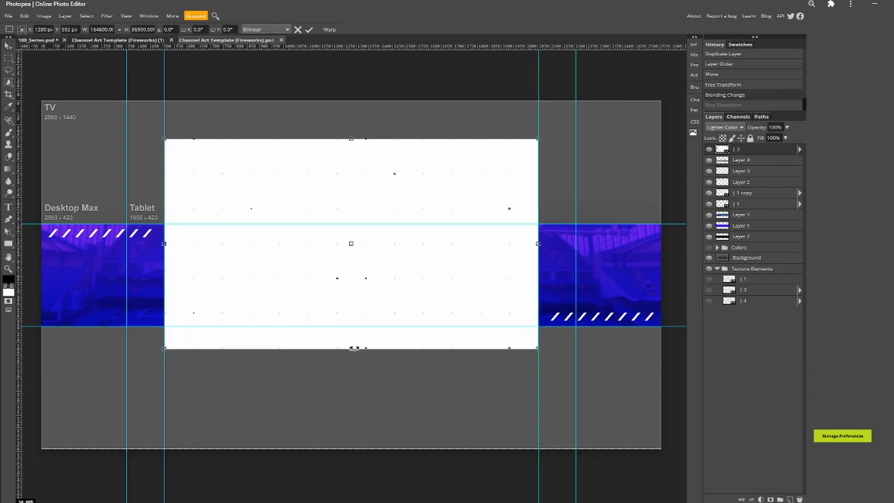
left_click(309, 33)
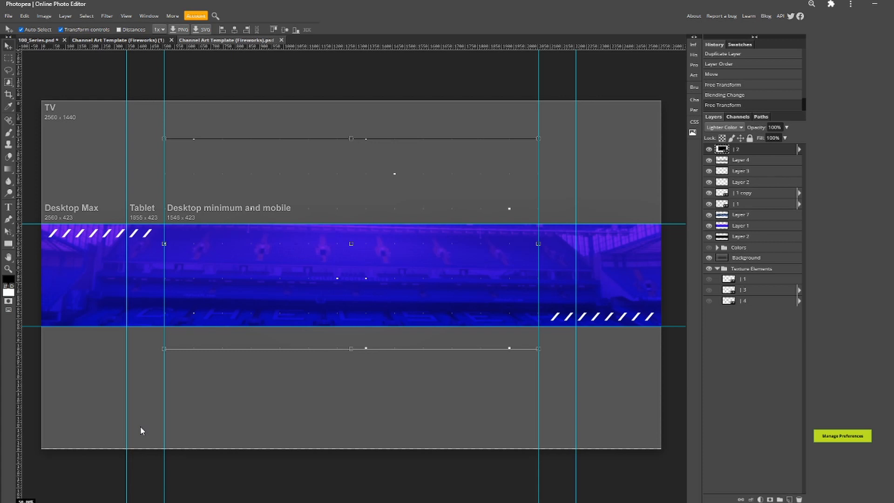
Paste the footballer cutout, scale it to 60.92% and place it in the strip against the inner right guide
key("ctrl+v")
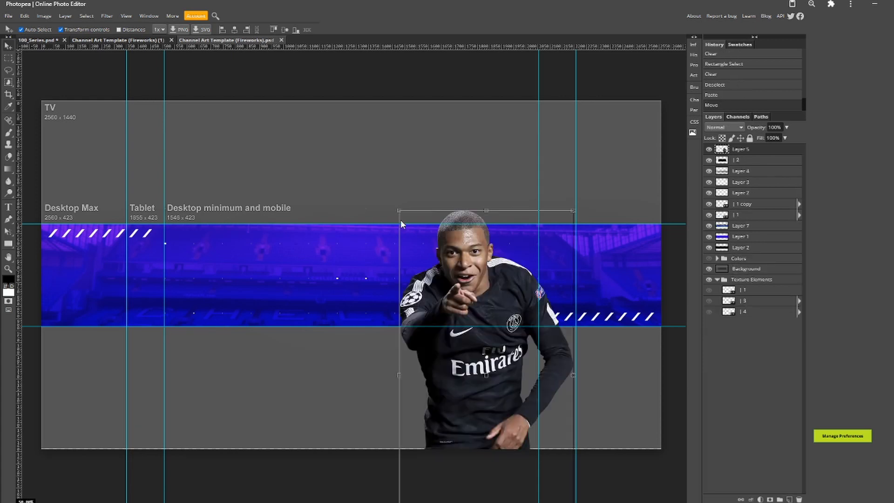
key("ctrl+t")
left_click_drag(399, 216, 459, 276)
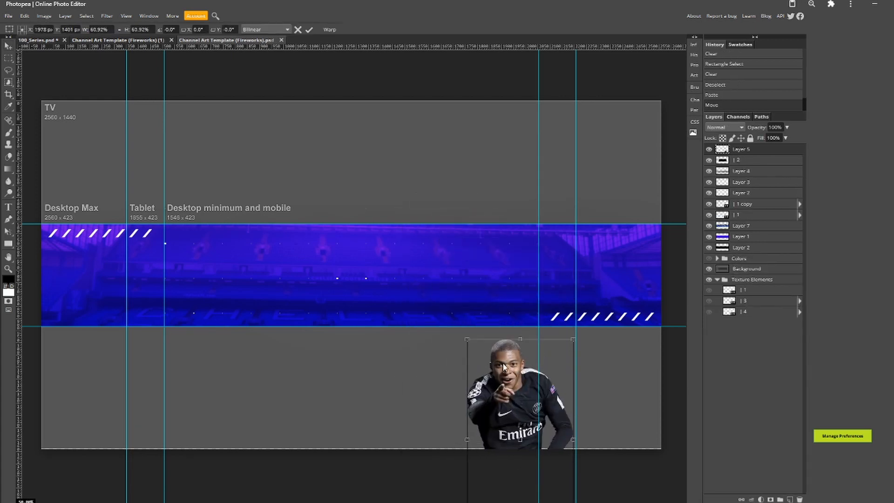
mouse_move(504, 387)
left_mouse_down()
mouse_move(484, 271)
mouse_move(471, 279)
left_mouse_up()
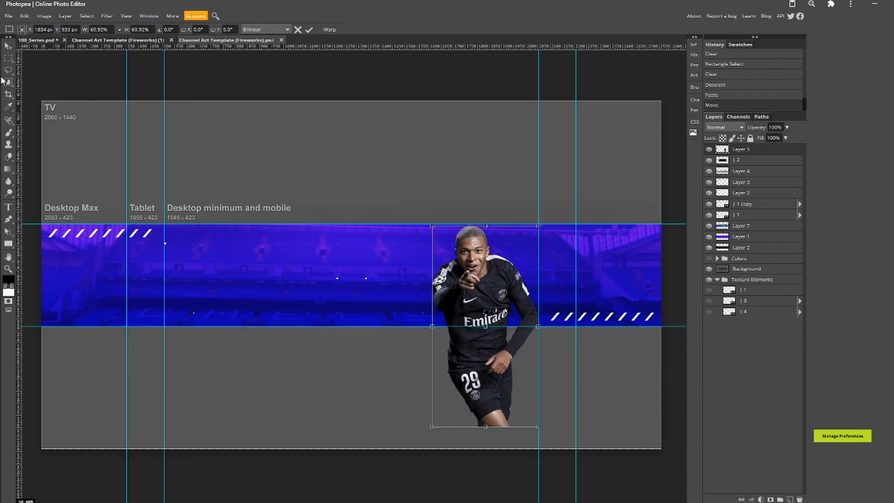
Clear the footballer cutout below the lower guide, apply Auto Tone, Auto Contrast and Auto Color, and deselect
left_click(9, 59)
left_click_drag(603, 451, 337, 326)
key("Delete")
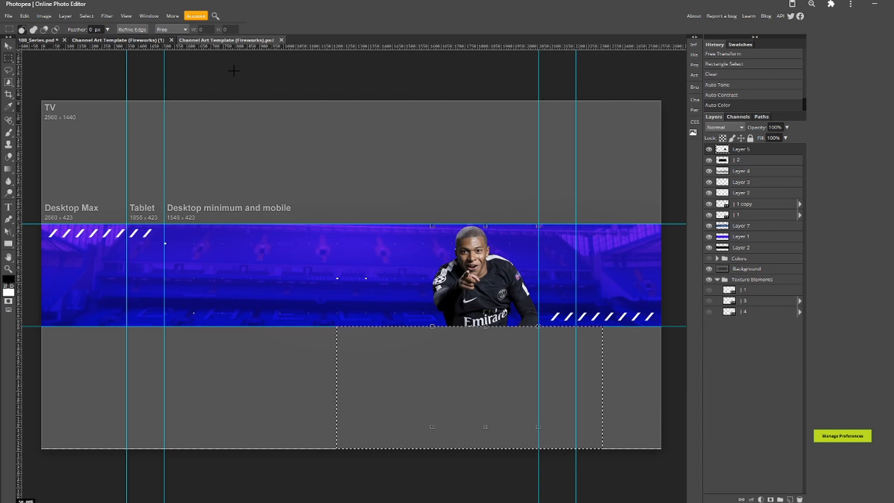
key("ctrl+d")
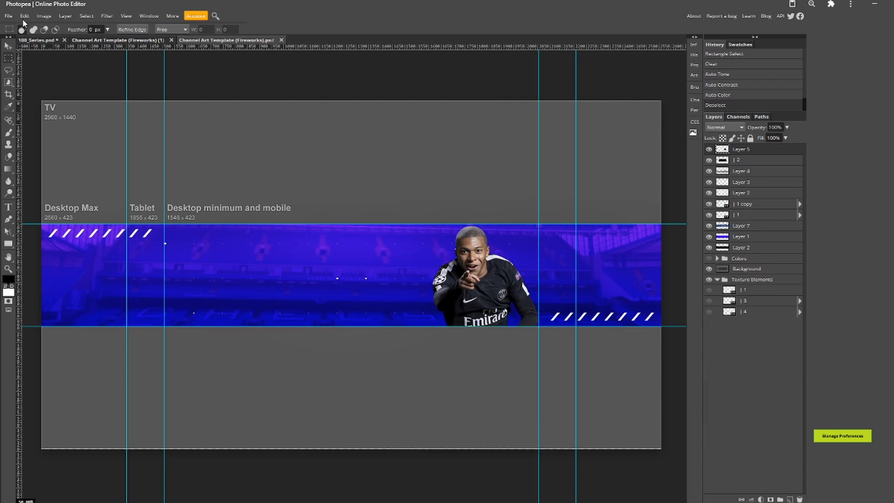
Apply Auto Tone, Auto Contrast and Auto Color once more to the footballer cutout layer
left_click(44, 16)
left_click(71, 45)
left_click(44, 16)
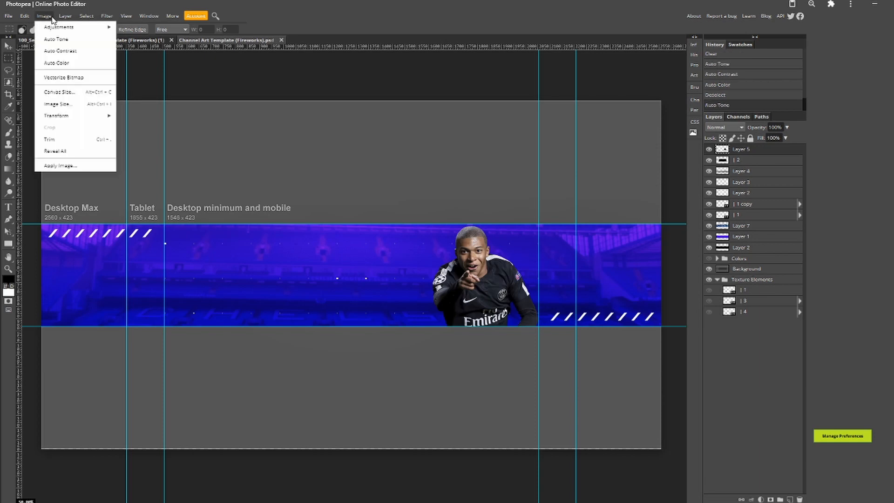
left_click(57, 55)
left_click(44, 16)
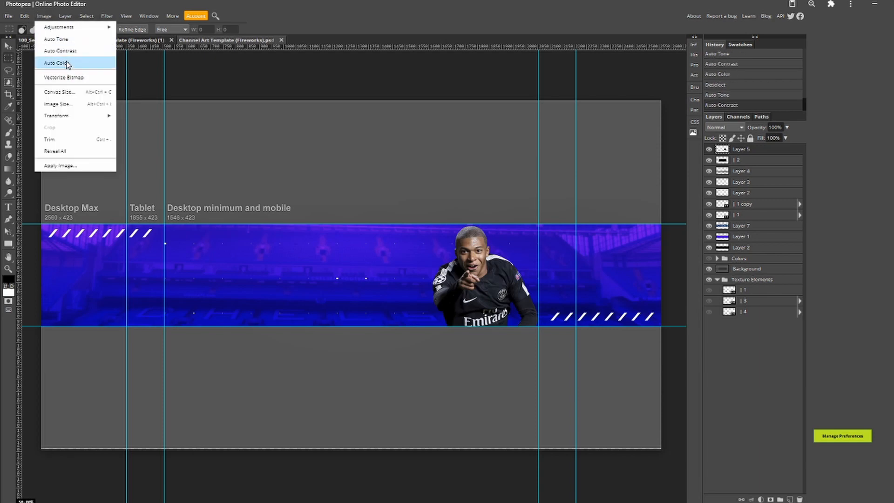
left_click(67, 64)
Adjust the footballer cutout's brightness to 12 and contrast to 15
left_click(44, 16)
mouse_move(63, 27)
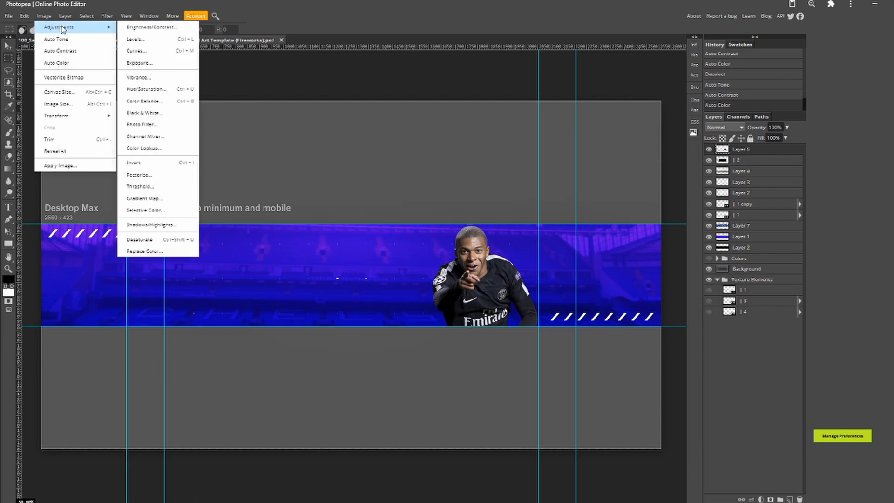
left_click(149, 27)
left_click_drag(122, 96, 132, 122)
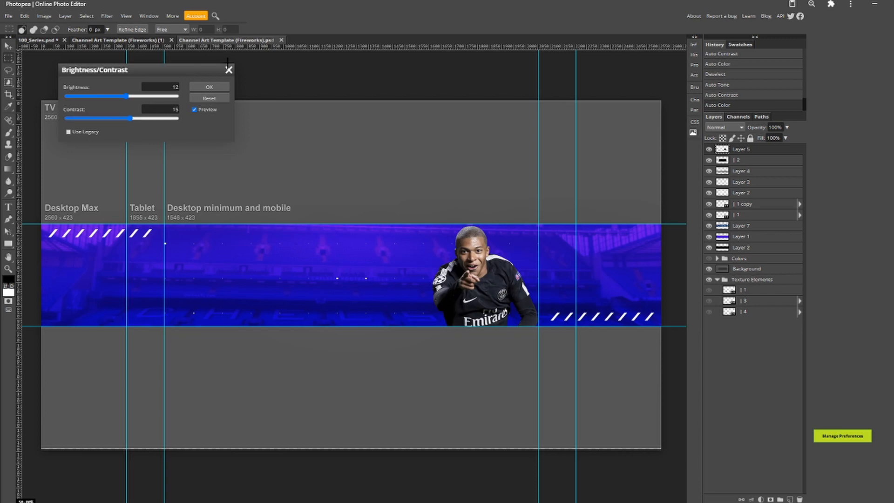
left_click(208, 87)
Raise the footballer cutout's saturation to 15 with a Hue/Saturation adjustment
left_click(65, 15)
mouse_move(44, 18)
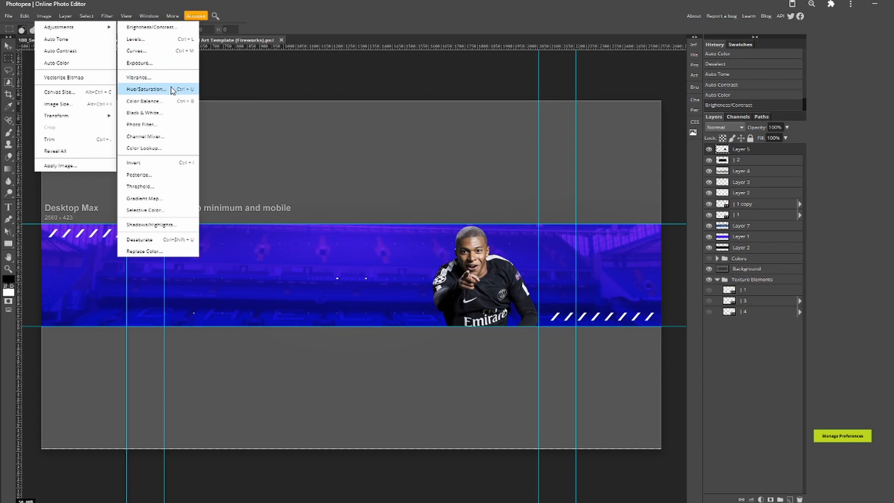
left_click(167, 89)
left_click_drag(123, 135, 127, 140)
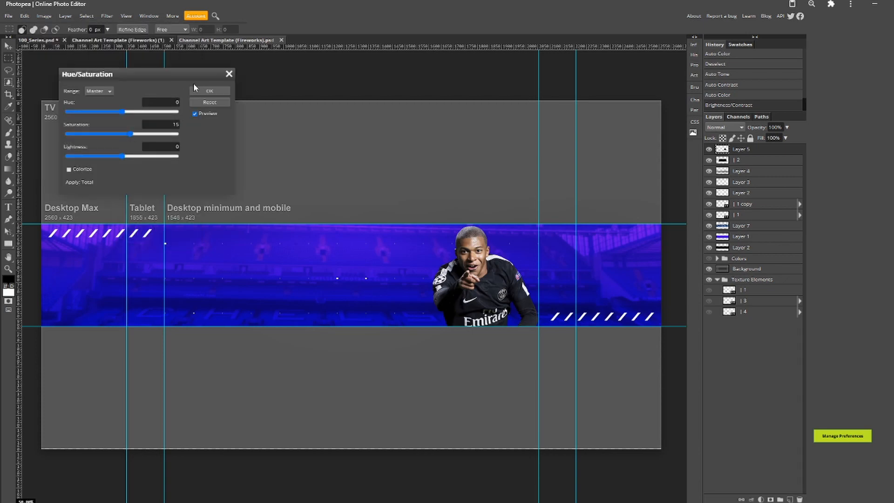
left_click(209, 91)
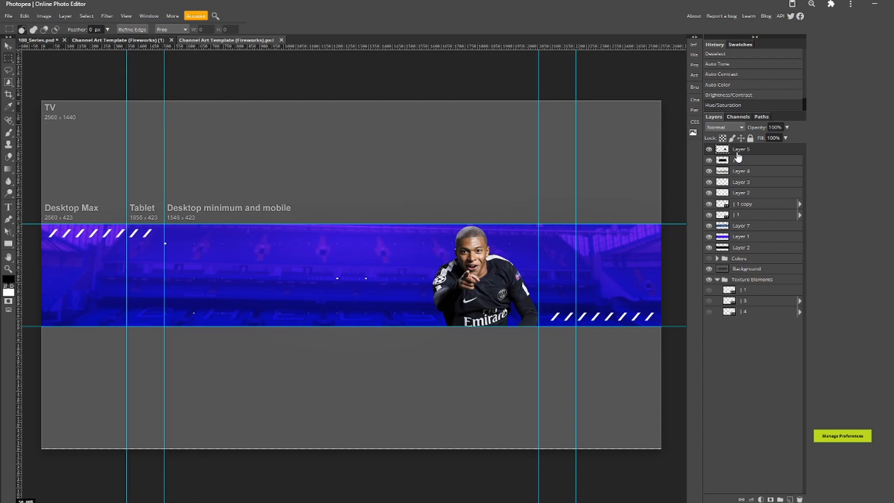
Duplicate the footballer layer, offset the copy slightly to the right and up, and place it behind the original
key("ctrl+j")
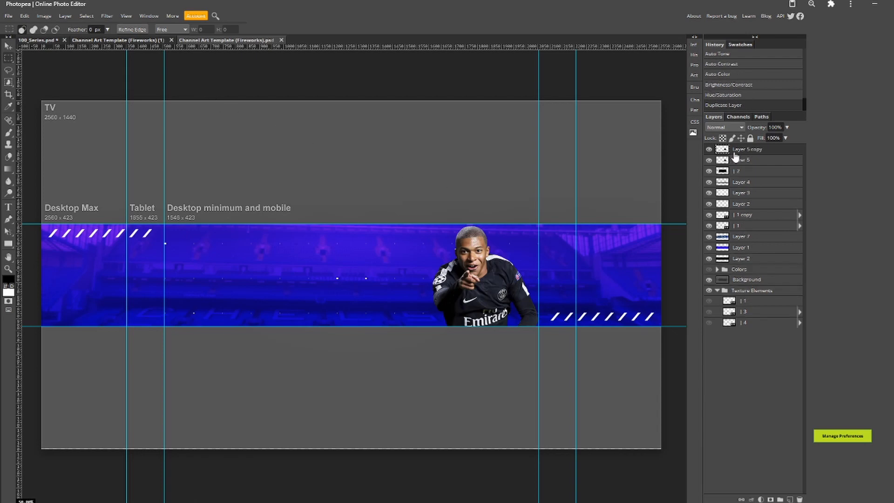
left_click(7, 46)
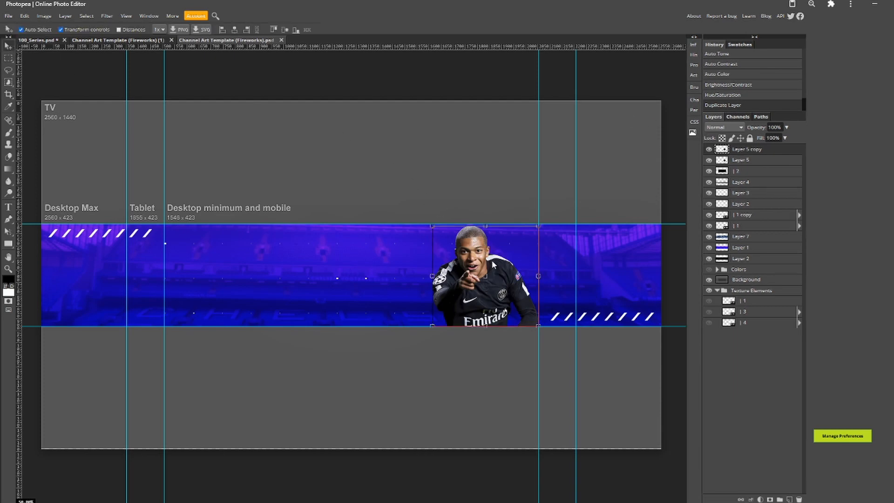
left_click_drag(491, 264, 500, 262)
left_click_drag(773, 158, 748, 146)
left_click(744, 149)
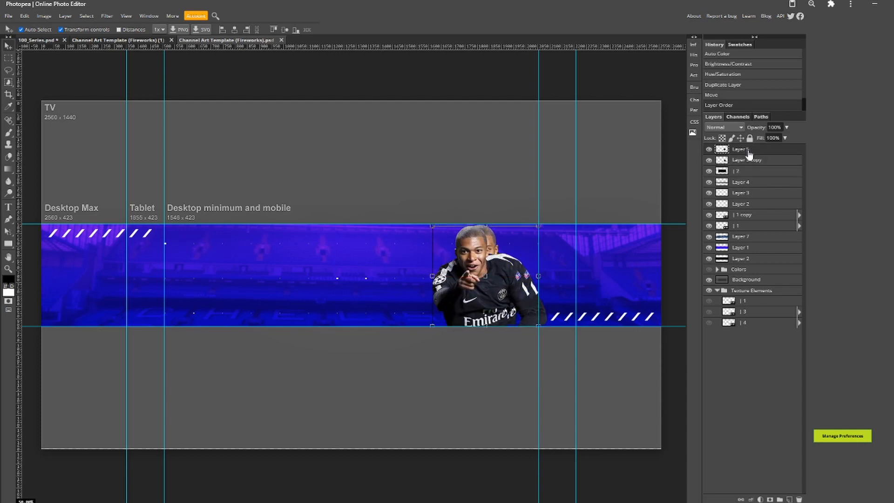
left_click(172, 16)
mouse_move(106, 17)
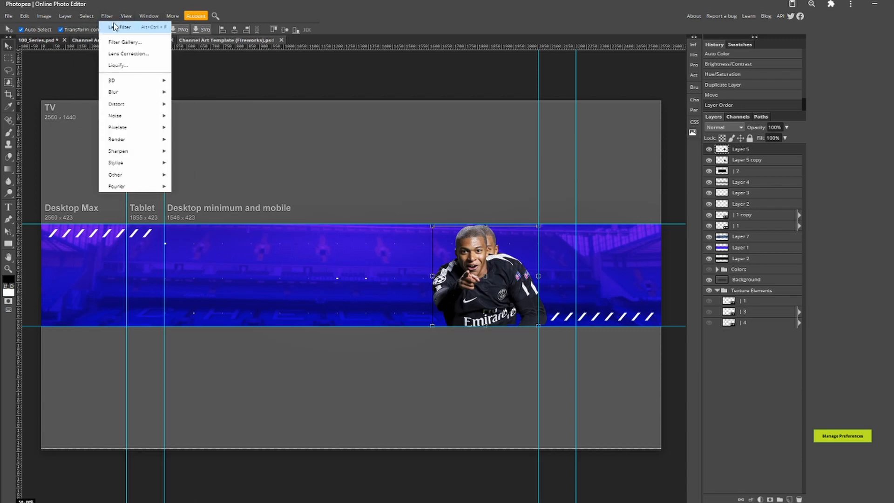
mouse_move(125, 92)
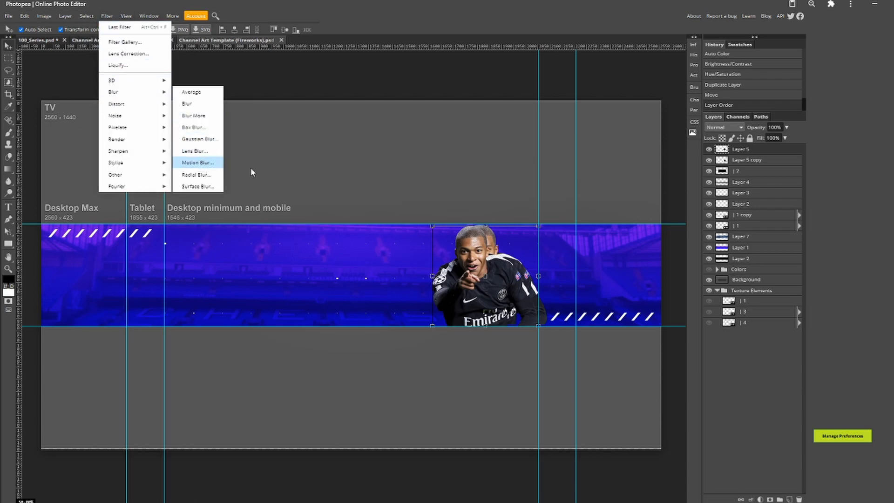
left_click(197, 162)
left_click_drag(93, 98, 70, 117)
left_click(209, 102)
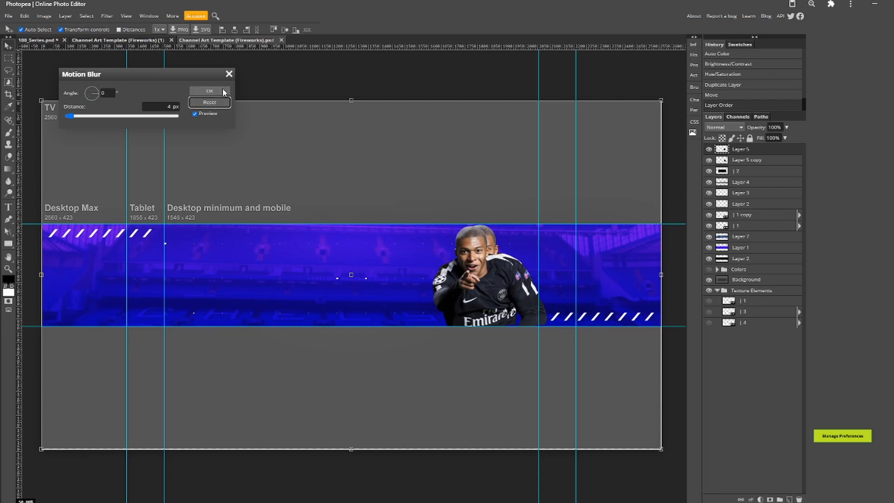
left_click(229, 73)
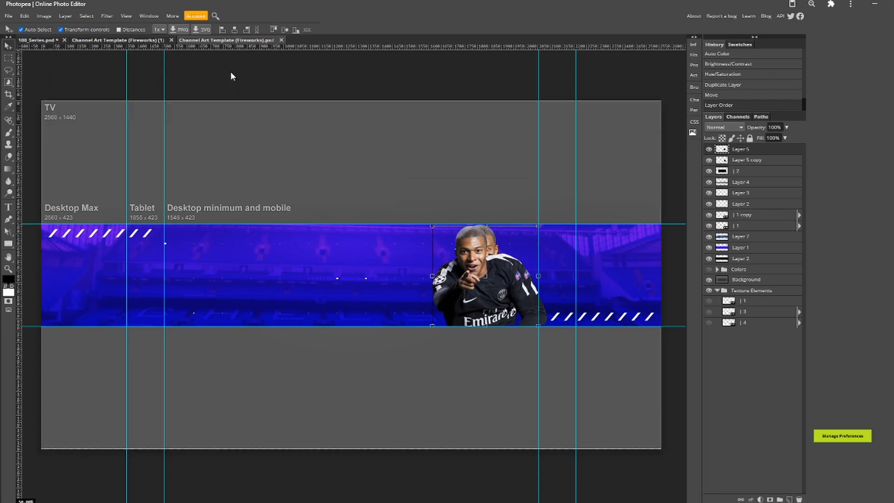
Apply a diagonal Motion Blur of about 25 px to the offset footballer copy behind the original
left_click(772, 160)
left_click(106, 16)
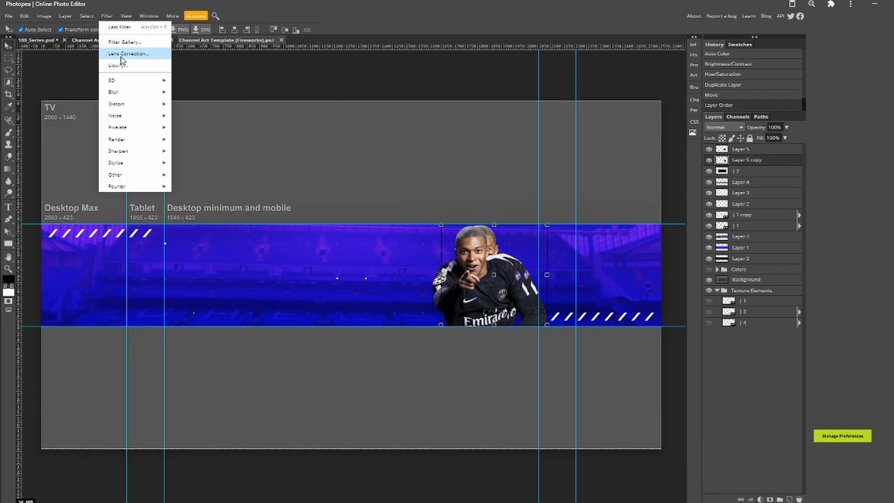
mouse_move(131, 98)
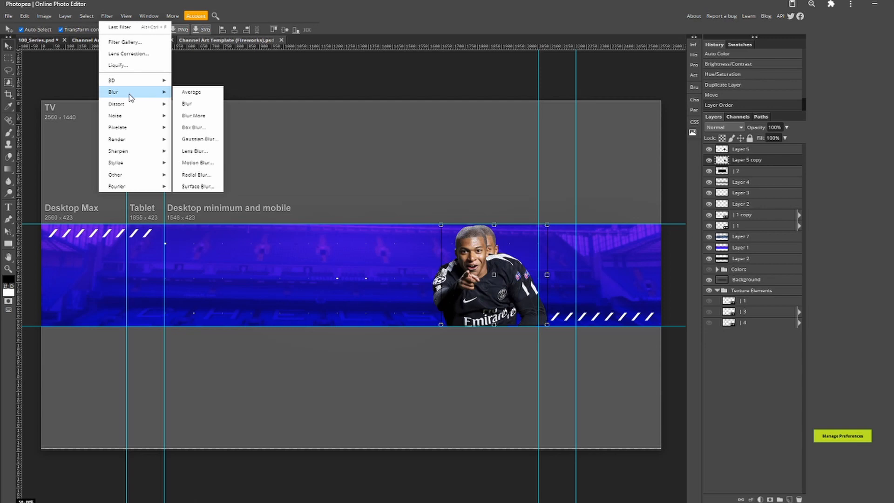
left_click(199, 163)
left_click_drag(93, 123, 84, 106)
left_click(95, 104)
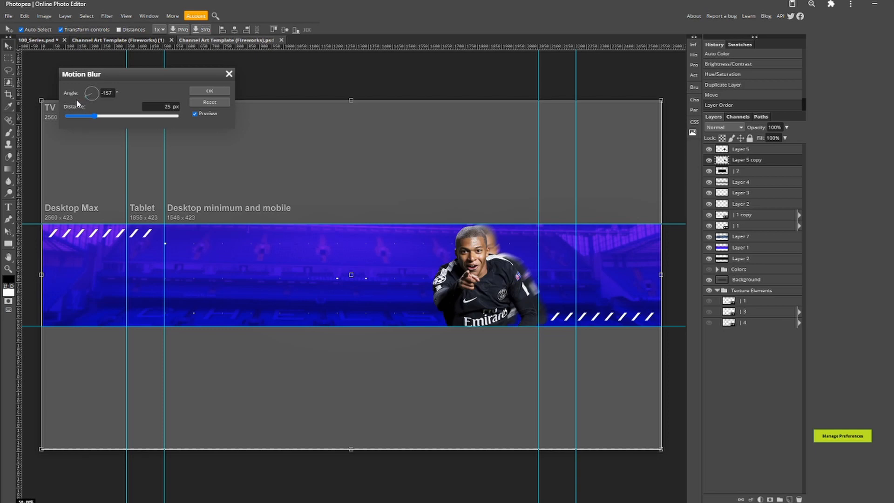
left_click_drag(76, 103, 89, 122)
left_click(209, 91)
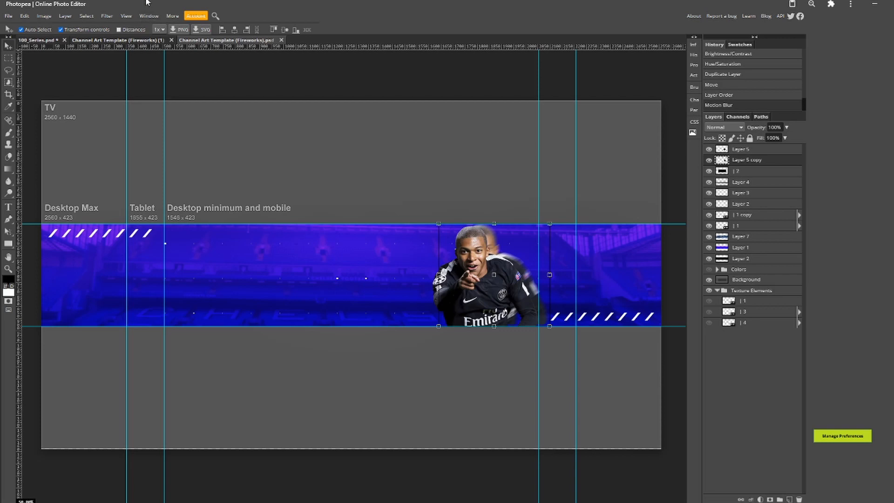
Sharpen the front footballer layer with Unsharp Mask at amount 105%, radius 4.5 px and threshold 0
left_click(764, 150)
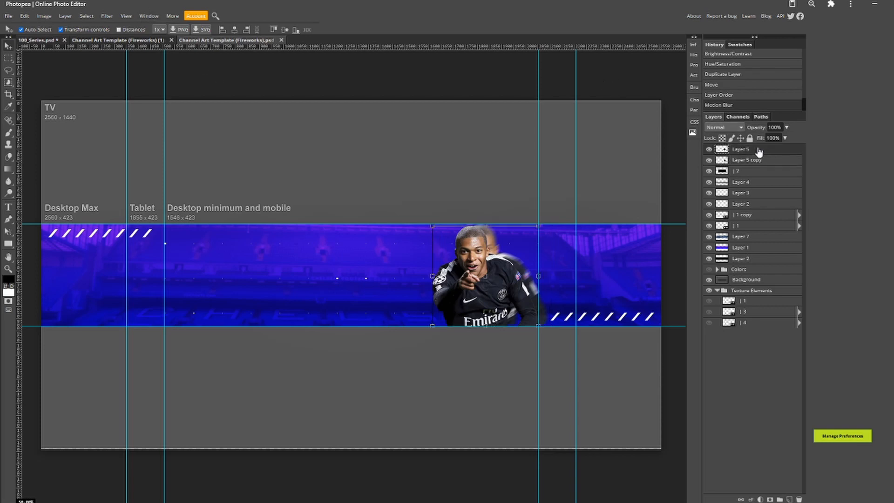
left_click(106, 15)
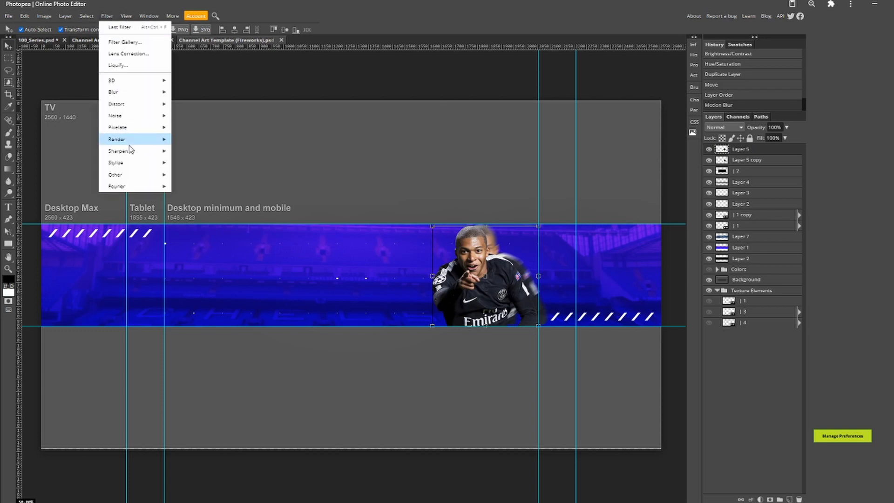
mouse_move(132, 151)
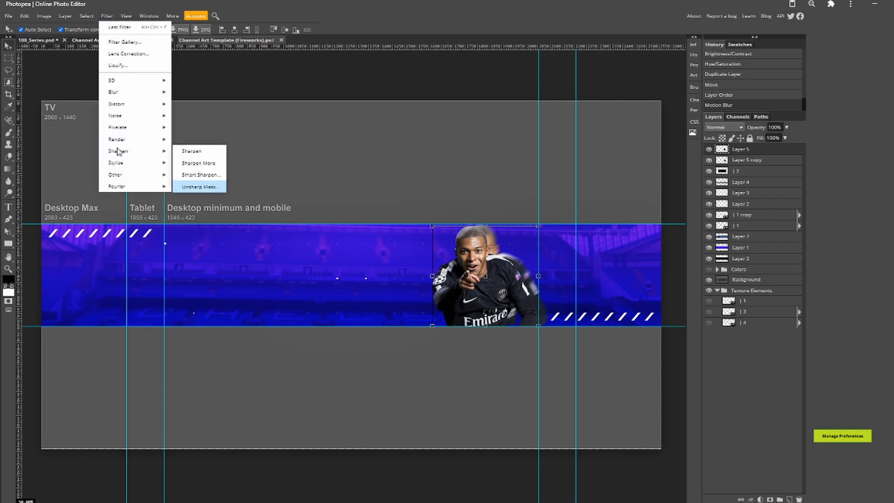
left_click(200, 187)
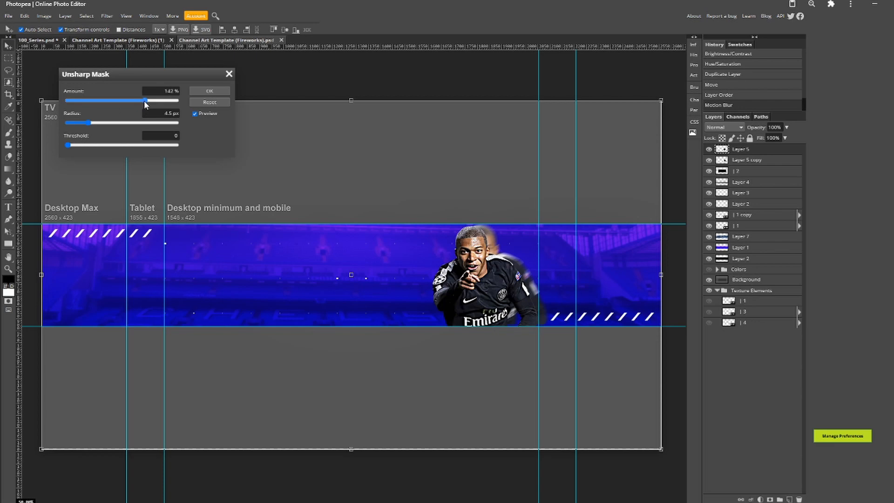
left_click_drag(129, 103, 127, 100)
left_click_drag(125, 100, 124, 100)
left_click(205, 91)
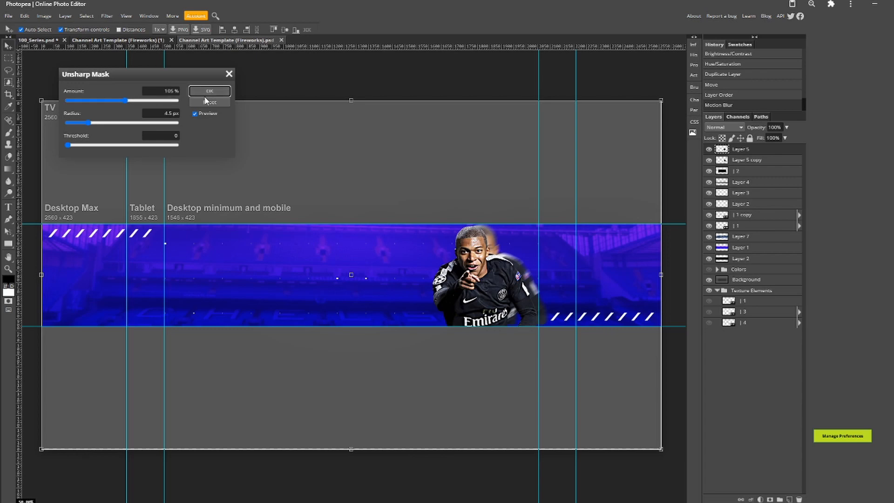
right_click(206, 100)
left_click(201, 91)
left_click(203, 91)
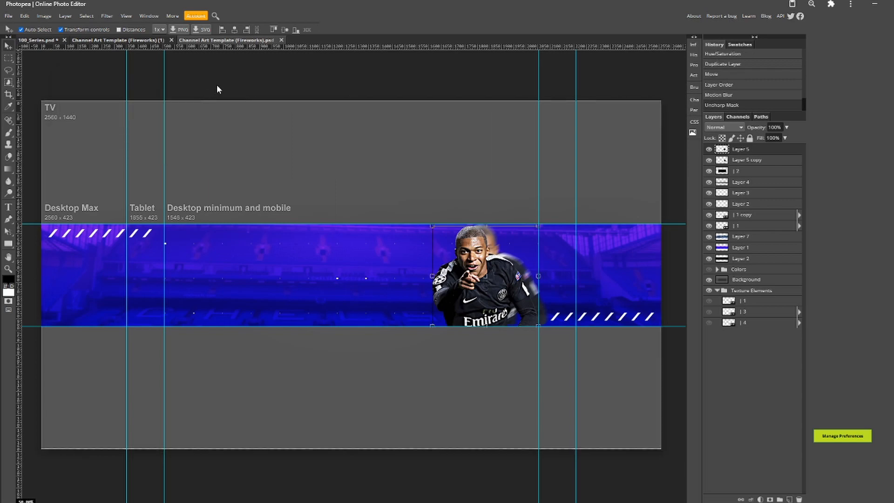
Fade the front footballer's lower edge with a soft eraser of 736 px size and 0% hardness
left_click(8, 157)
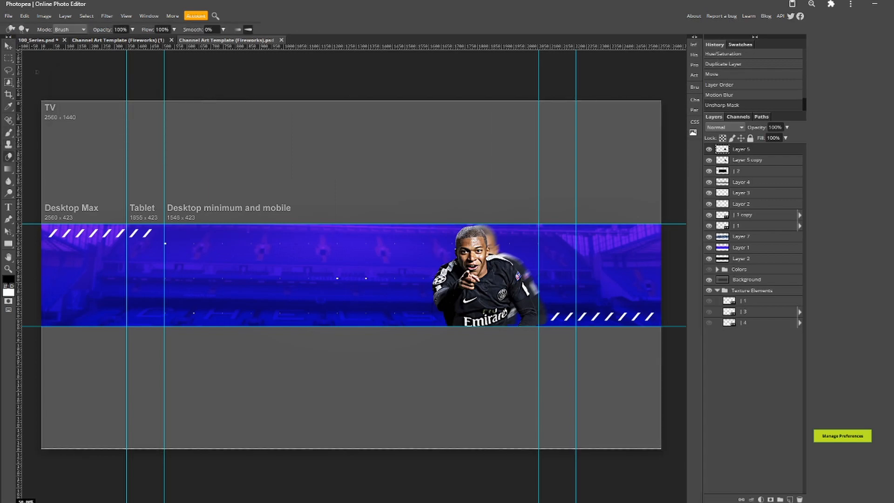
left_click(24, 29)
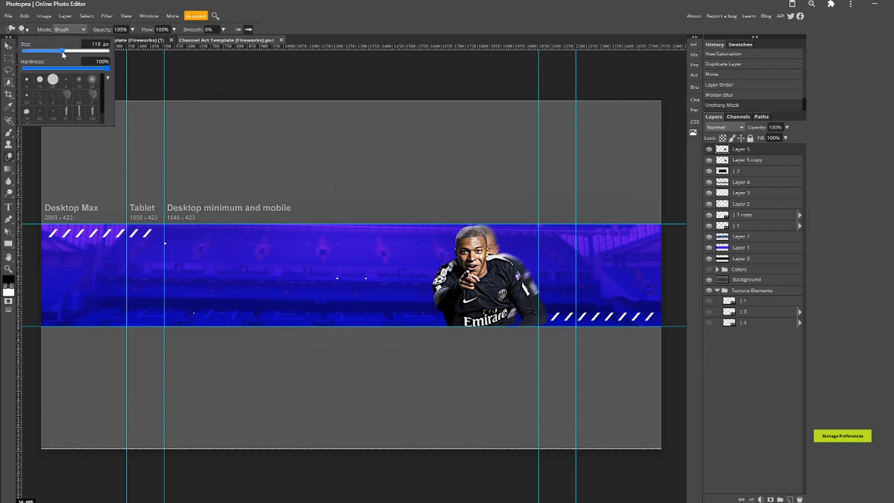
left_click_drag(87, 70, 1, 66)
left_click_drag(63, 53, 99, 51)
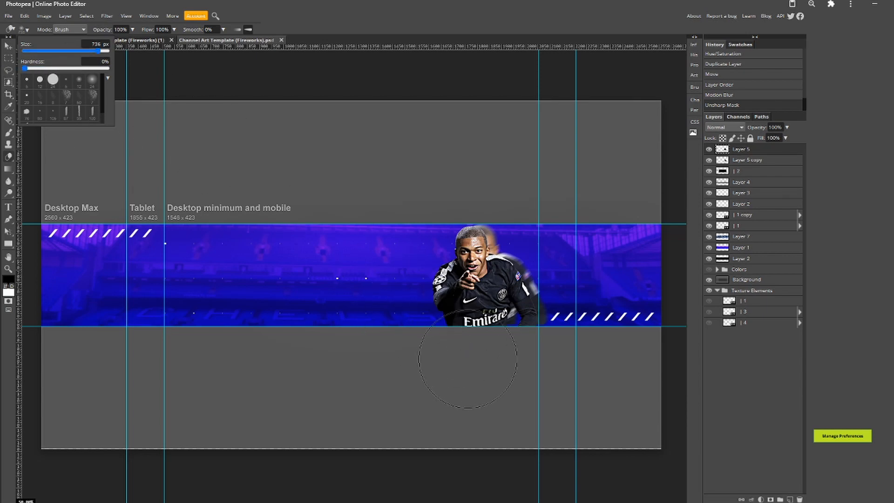
left_click_drag(479, 361, 523, 359)
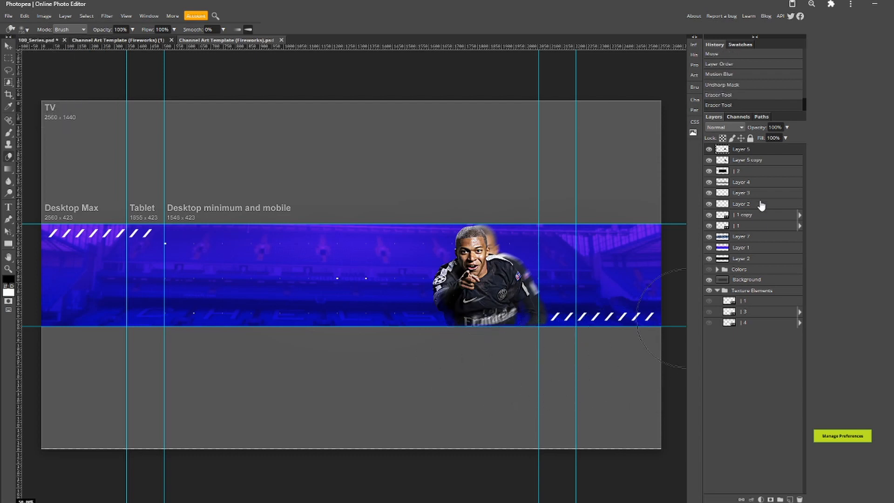
Undo the clearing, the rectangular selection and the blue brush strokes on the blurred footballer copy
key("ctrl+z")
key("ctrl+z")
key("ctrl+z")
key("ctrl+z")
key("ctrl+z")
key("ctrl+z")
key("ctrl+z")
key("ctrl+z")
key("ctrl+z")
key("ctrl+z")
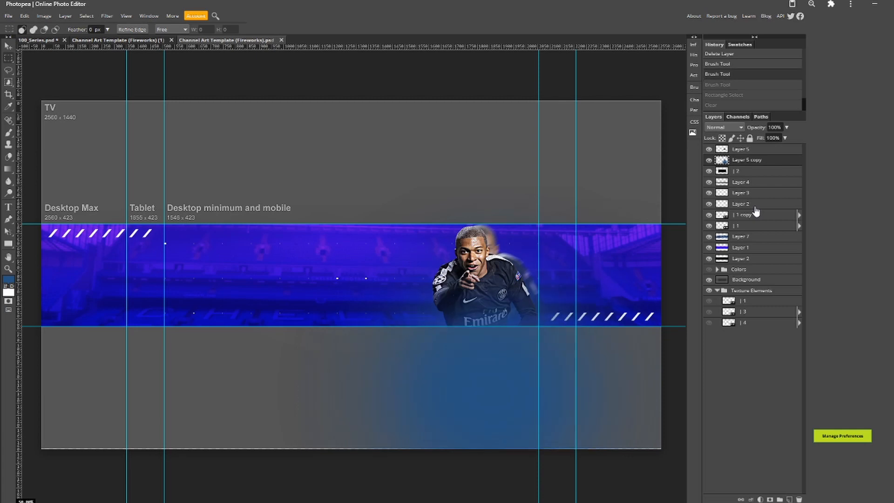
key("ctrl+z")
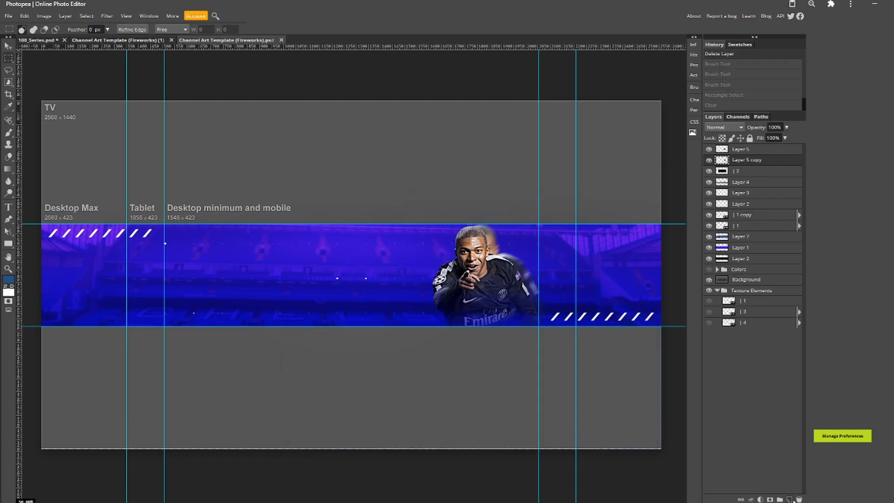
Add a new layer above both footballer layers and paint a soft blue glow over the player's lower body
left_click(789, 499)
mouse_move(739, 161)
left_mouse_down()
mouse_move(741, 148)
mouse_move(747, 152)
left_mouse_up()
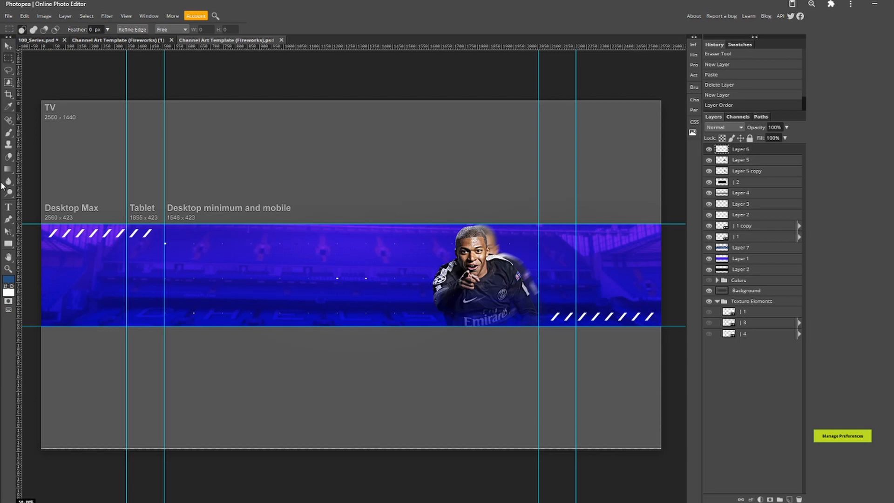
left_click(9, 132)
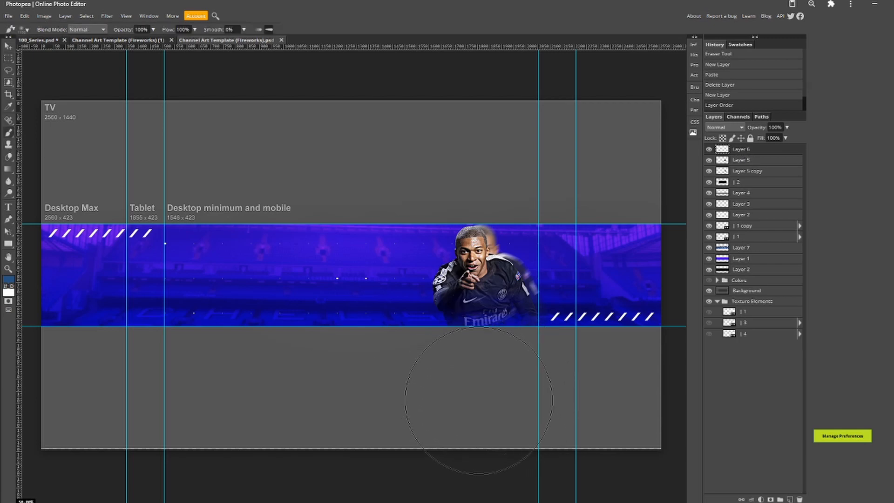
left_click(482, 414)
left_click(496, 421)
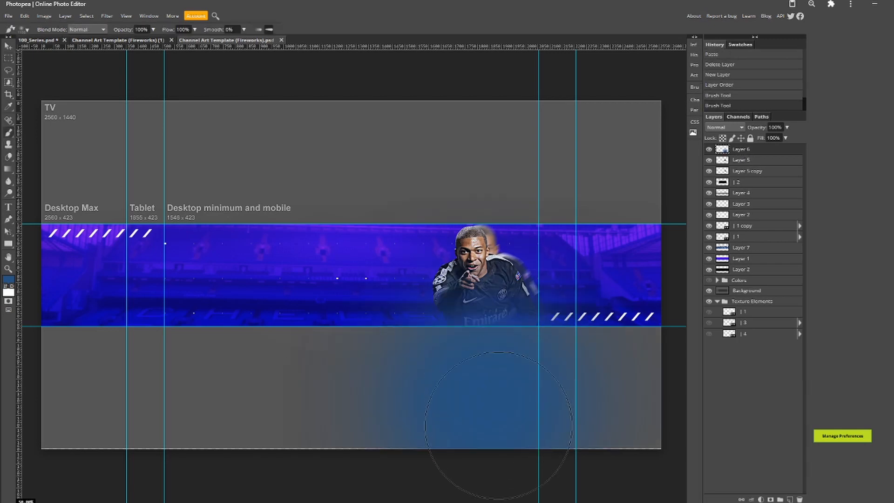
left_click(485, 381)
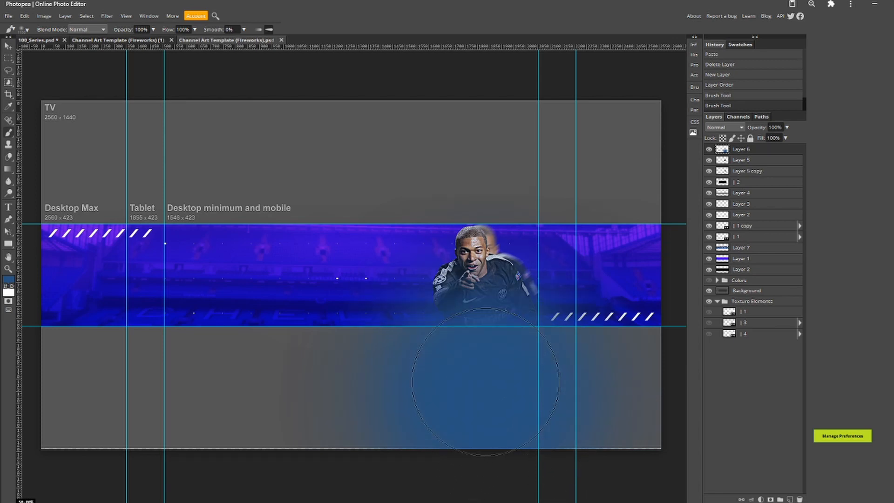
left_click(9, 58)
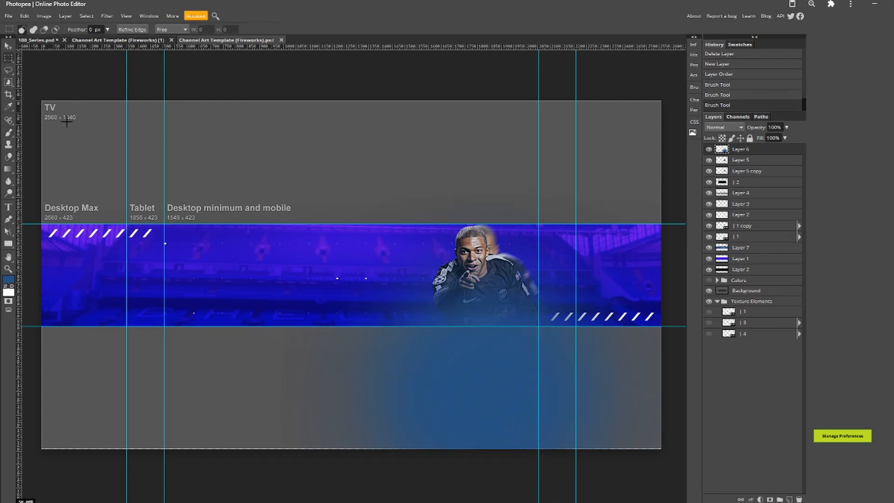
Clear the blue glow spilling below the banner strip, set the glow layer's opacity to 53%, and deselect
left_click_drag(230, 326, 680, 460)
key("Delete")
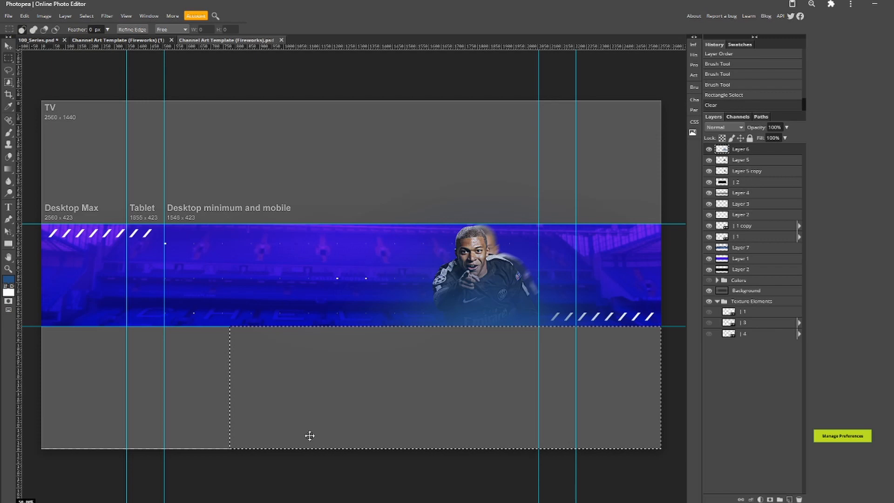
left_click(773, 127)
type("53")
key("Return")
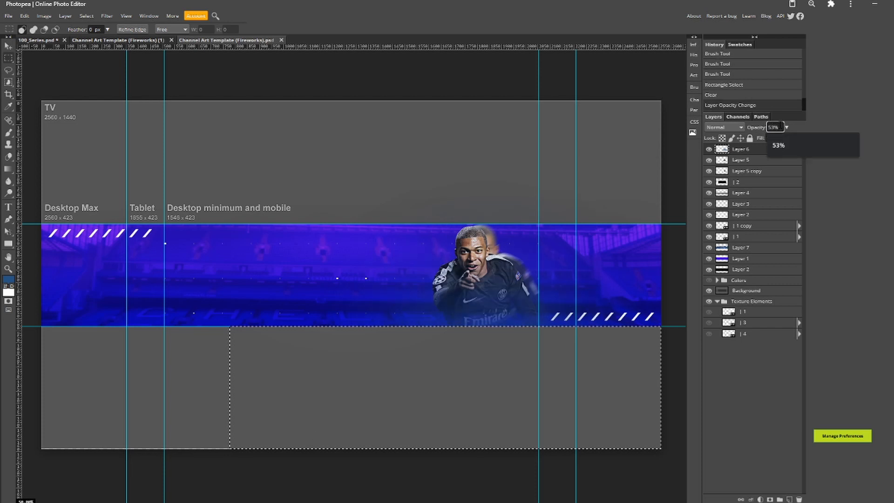
left_click(190, 359)
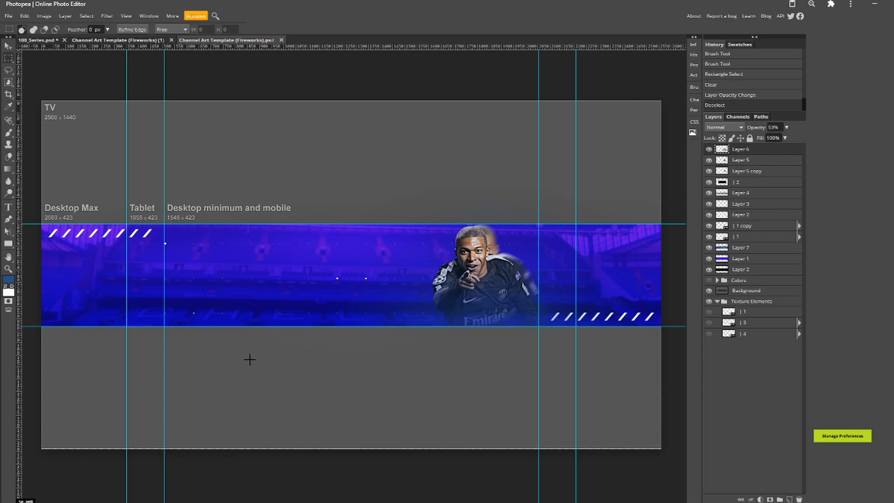
Add a new layer and set the Type tool to Metropolis Extra Bold at 150 px
left_click(789, 499)
left_click(9, 210)
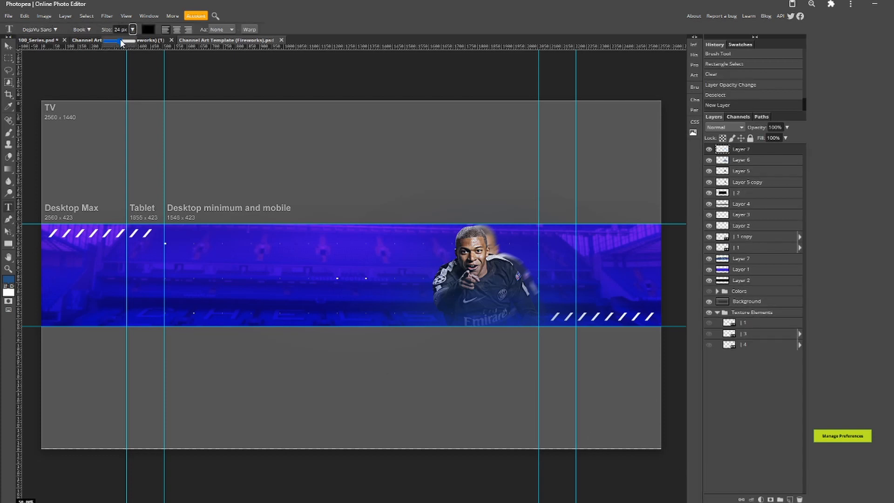
left_click_drag(120, 41, 125, 45)
left_click(51, 31)
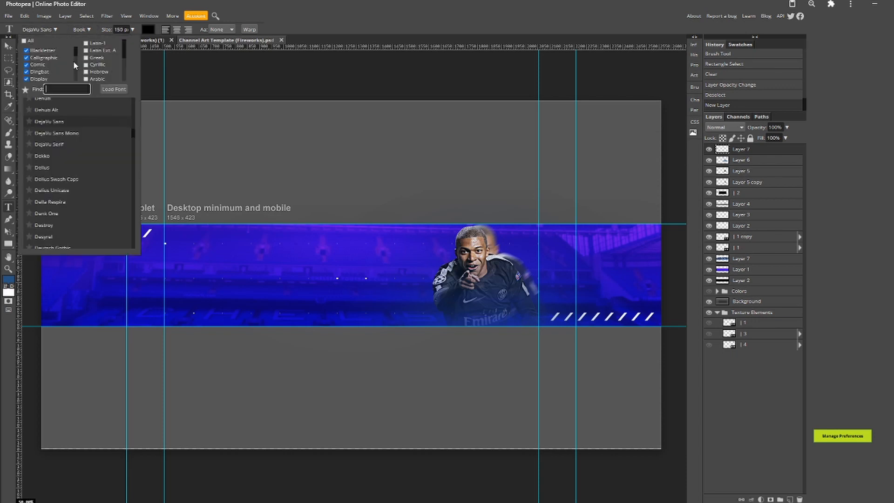
type("met")
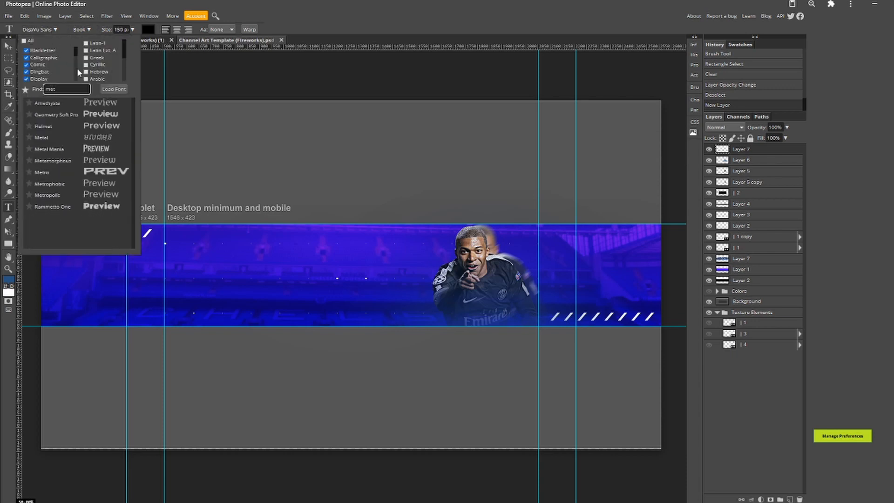
type("ro")
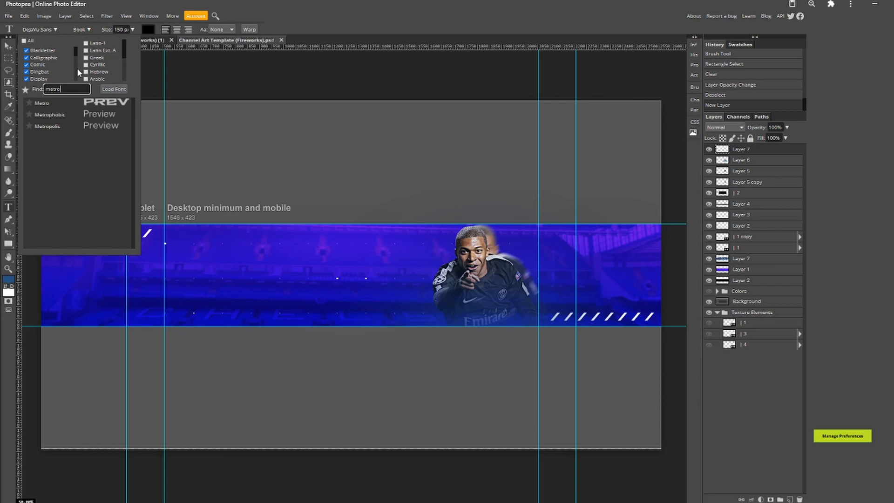
left_click(82, 125)
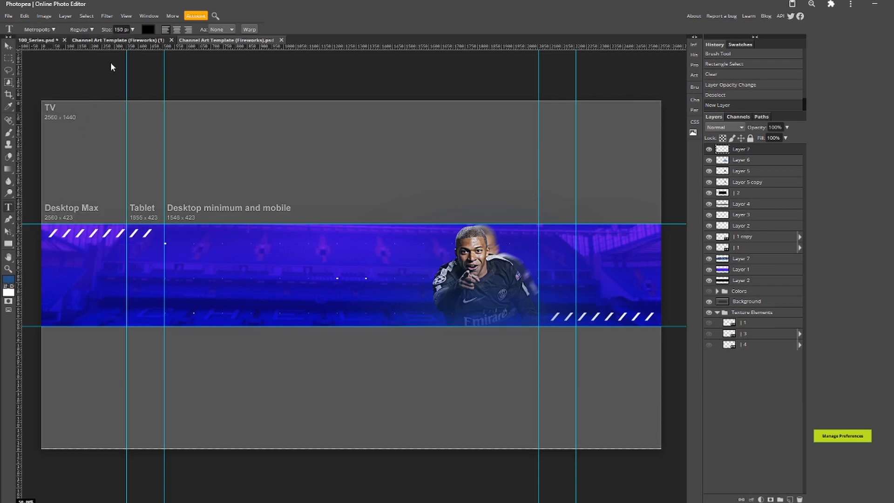
left_click(88, 30)
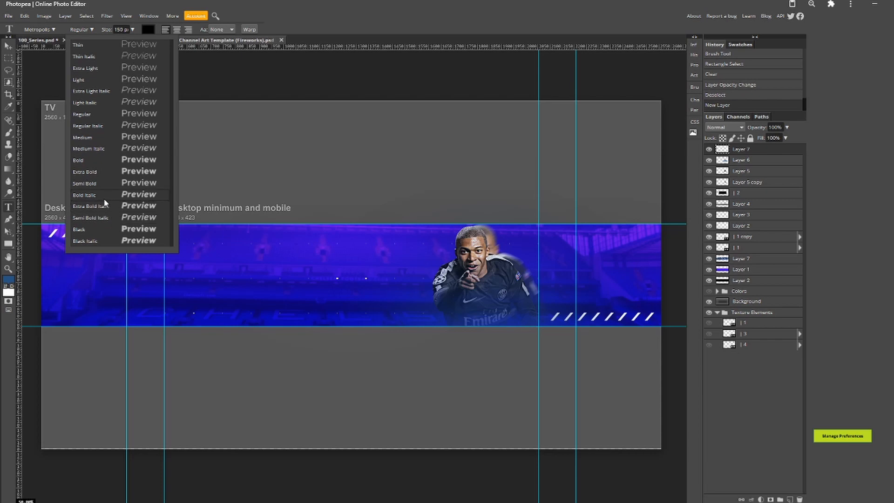
left_click(103, 173)
Add the title text CalChoachesFX and place it on the banner strip beside the footballer, starting at the 1546 px safe-area guide
left_click(206, 159)
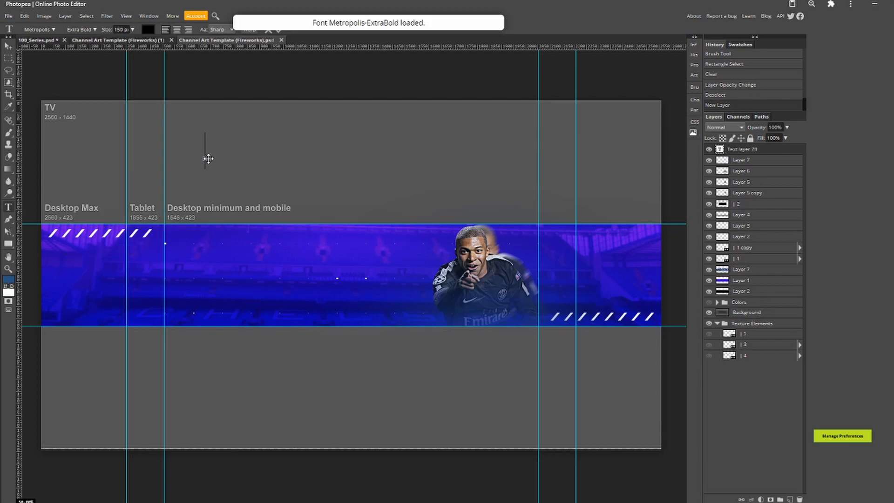
type("CAL")
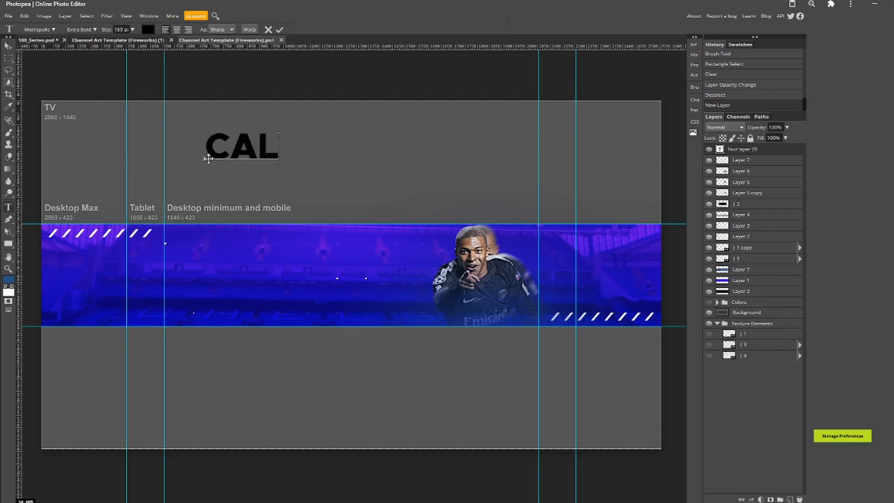
key("BackSpace")
key("BackSpace")
type("a")
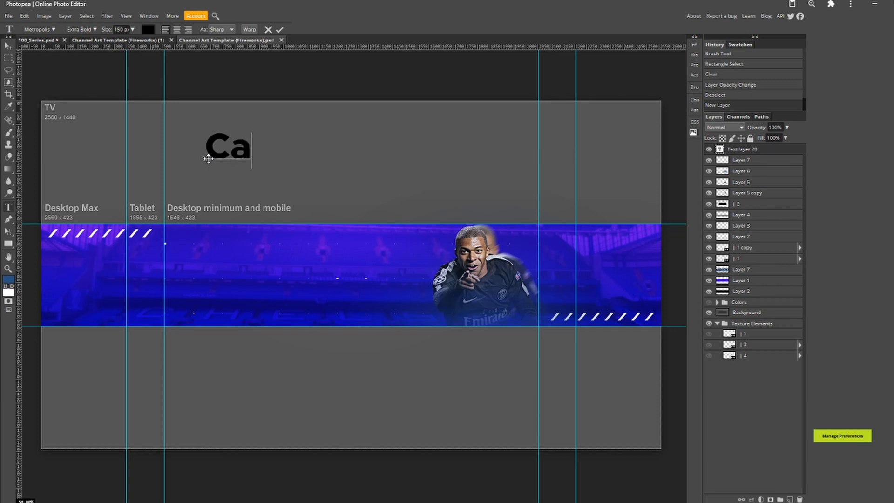
type("lCh")
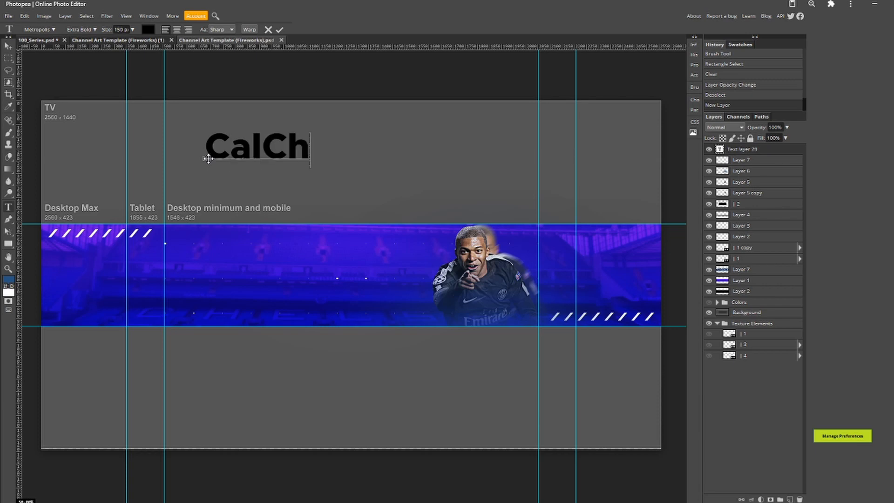
type("o")
key("BackSpace")
type("oachesFX")
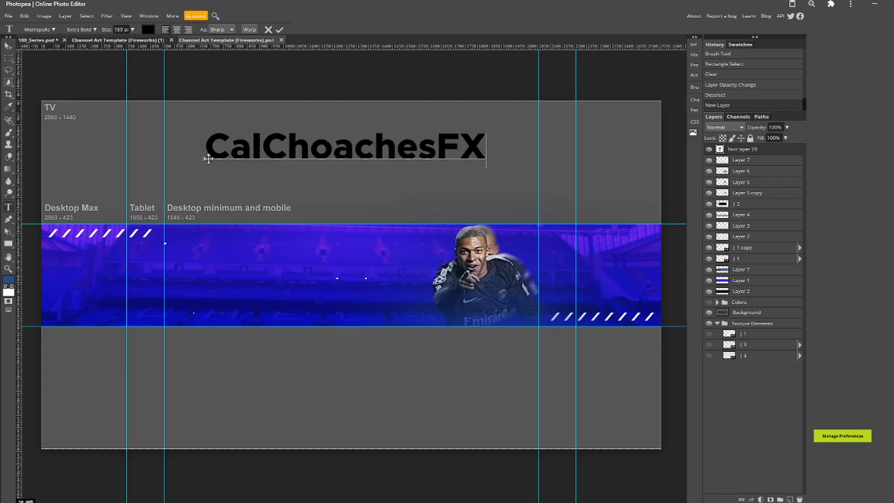
left_click(8, 46)
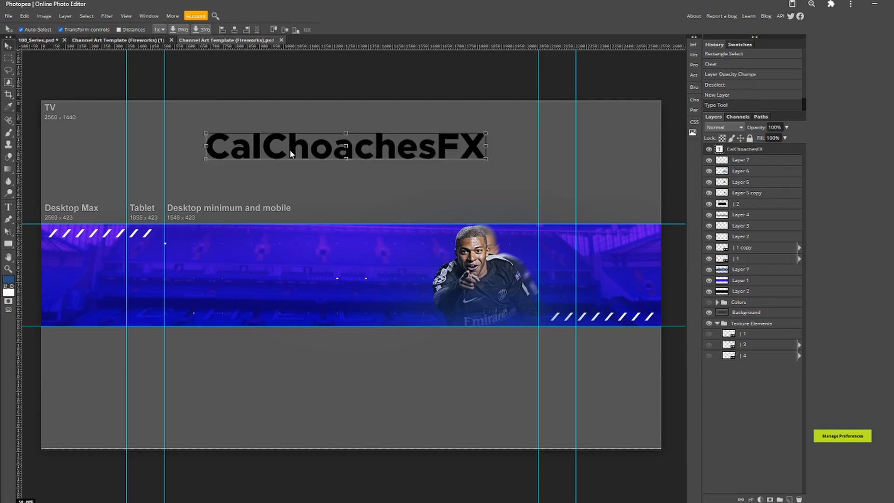
left_click_drag(294, 154, 259, 252)
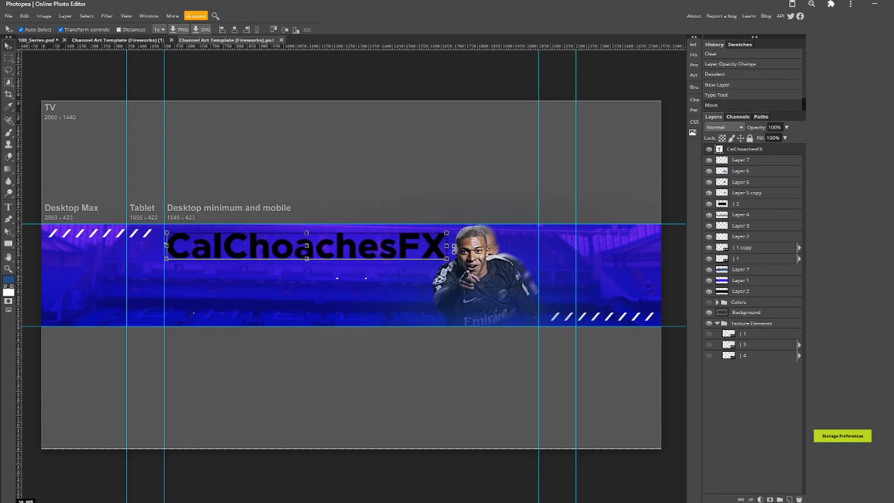
Apply a bright magenta Color Overlay to the CalChoachesFX title layer
double_click(772, 154)
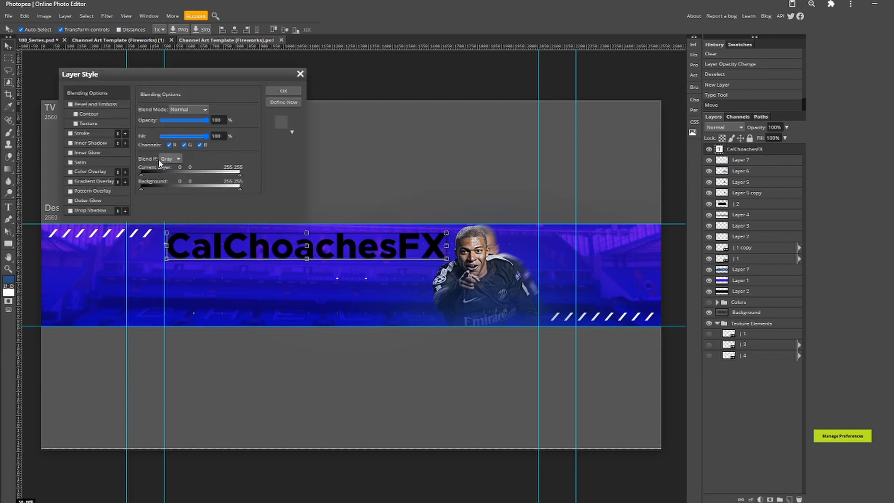
left_click(81, 171)
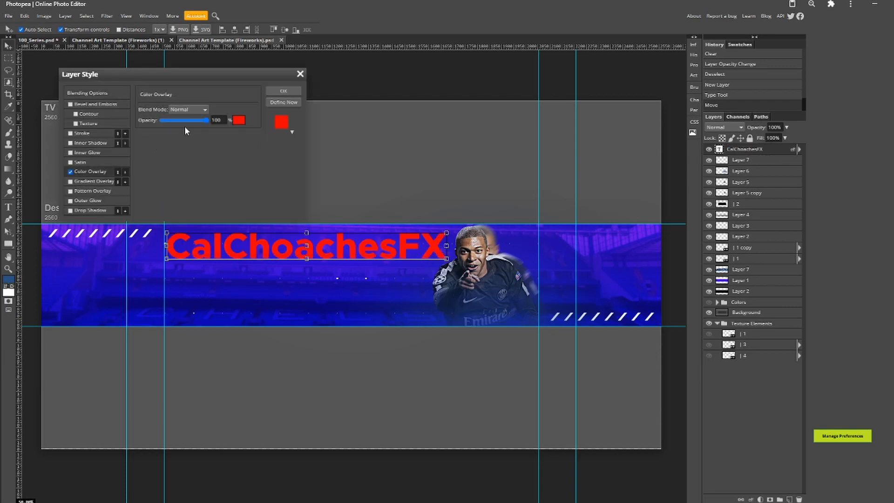
left_click(244, 124)
left_click_drag(224, 169, 225, 166)
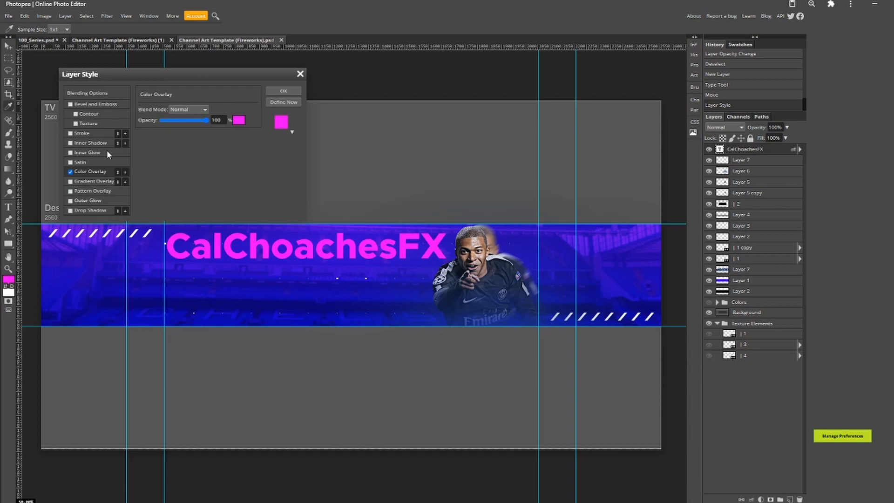
Add an Inner Shadow to the title and set its colour to white (ffffff)
left_click(83, 141)
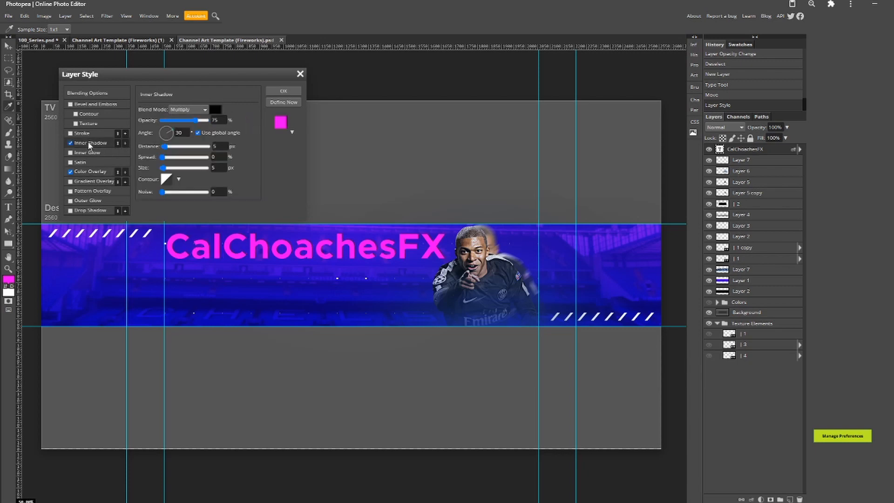
left_click(193, 109)
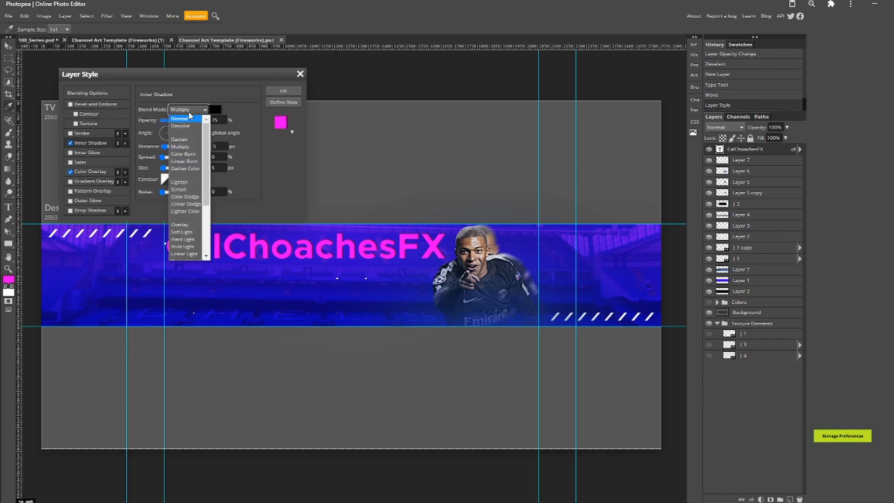
left_click(215, 109)
left_click_drag(183, 178, 64, 119)
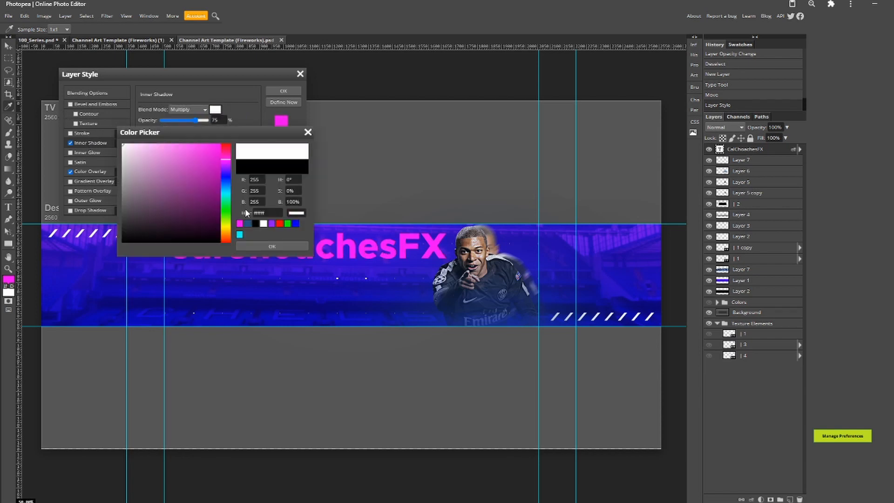
left_click(282, 244)
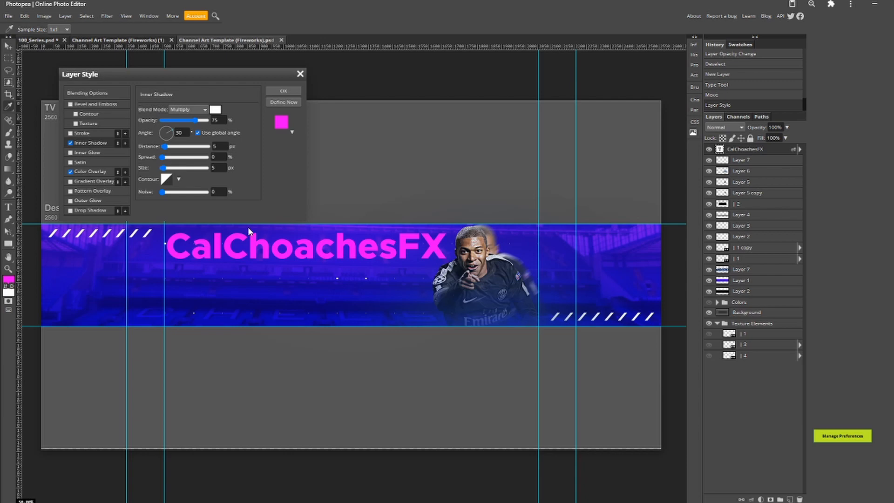
Set the title's inner shadow to Linear Dodge blend mode at 100% opacity
left_click(192, 110)
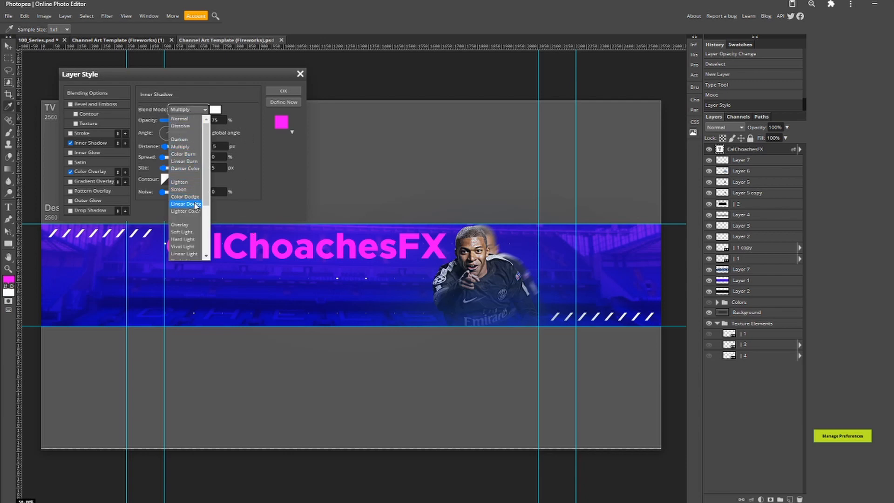
scroll(193, 217, "down", 3)
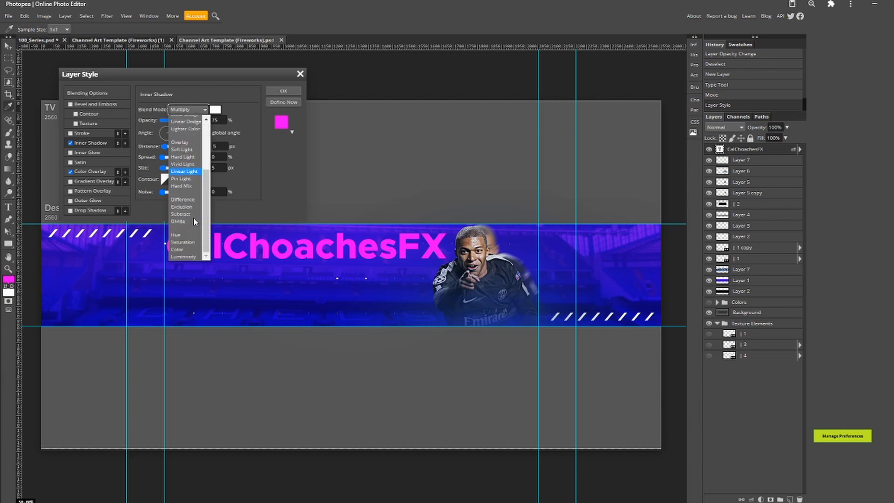
scroll(193, 217, "up", 3)
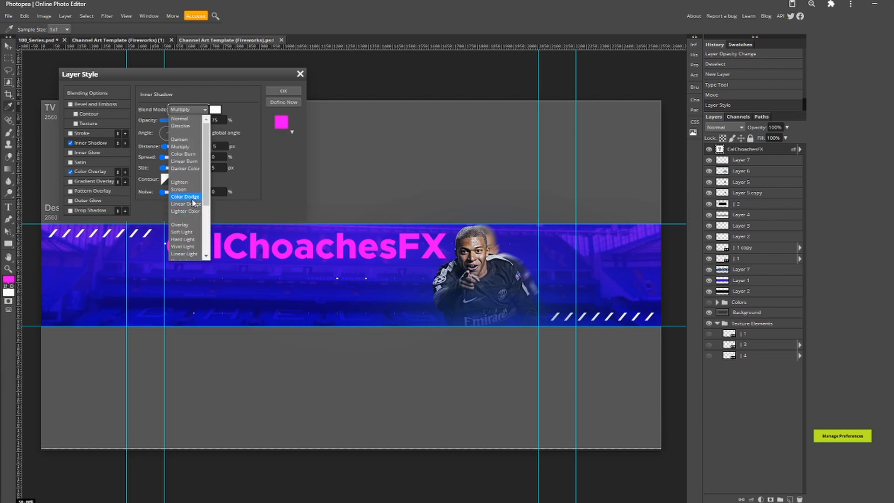
left_click(194, 204)
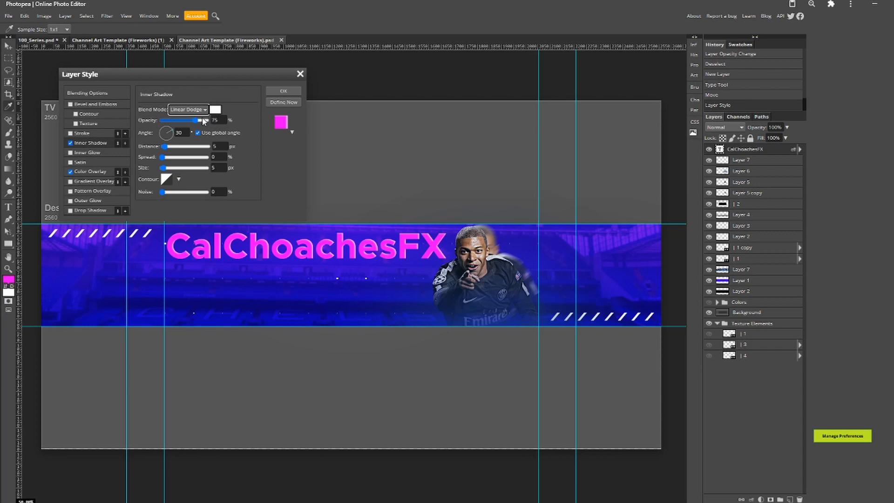
left_click_drag(197, 120, 224, 121)
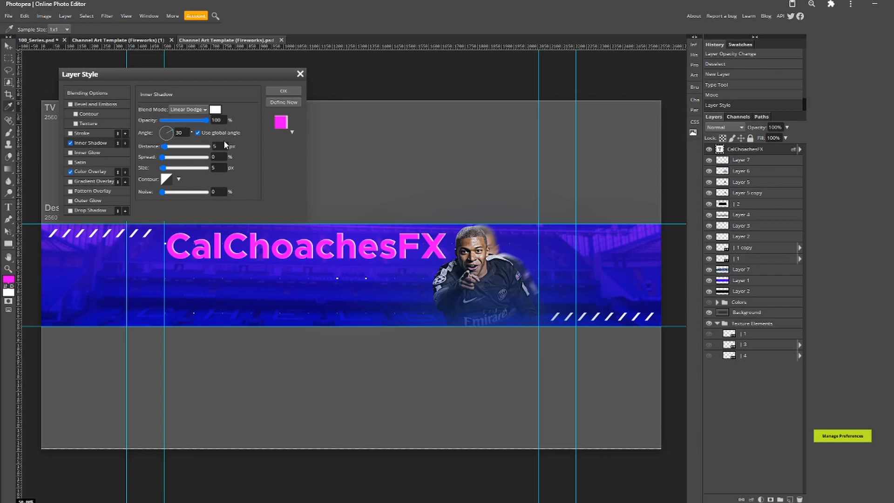
Set the inner shadow's distance to 4 px and size to 3 px, and enable a Drop Shadow on the title
left_click(218, 145)
key("Tab")
key("Tab")
type("3")
left_click(70, 210)
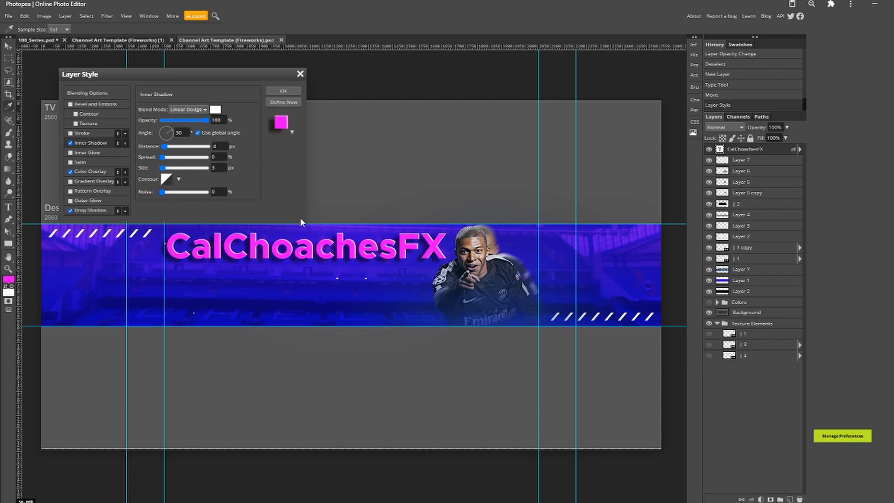
left_click_drag(209, 73, 225, 118)
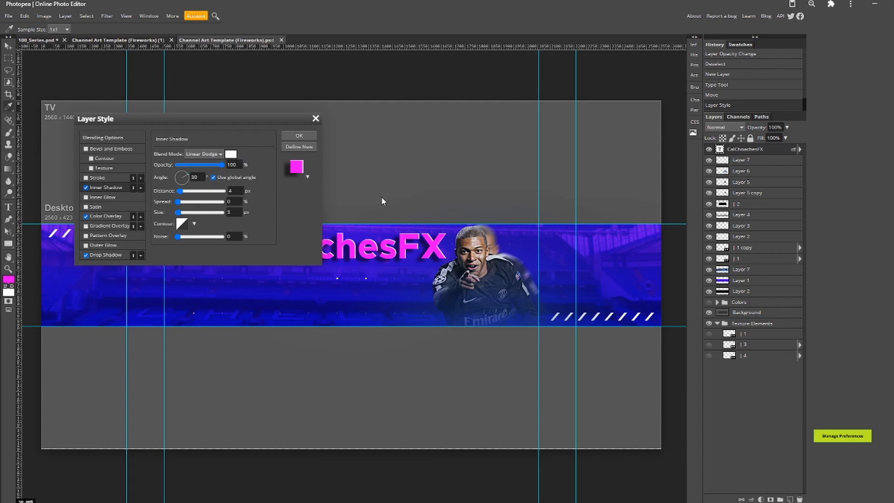
Try the darker magenta b720b1 as the title's inner shadow colour and return it to white
left_click(230, 155)
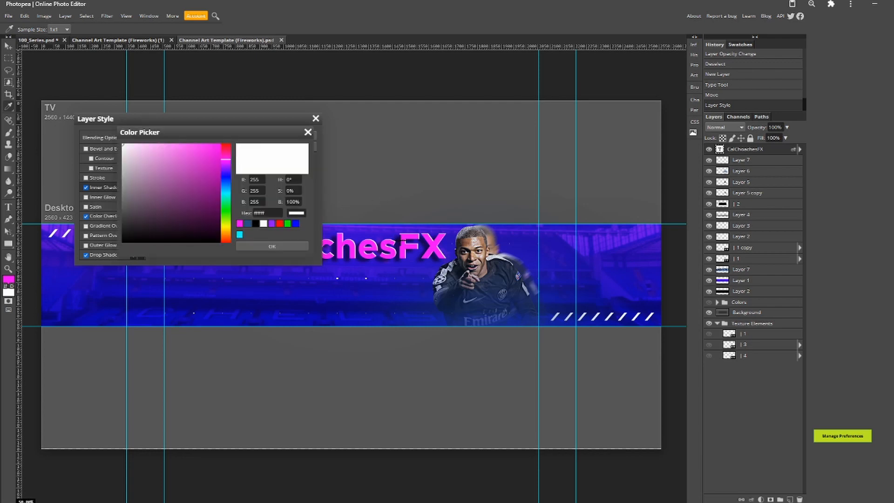
left_click(239, 224)
mouse_move(206, 168)
left_mouse_down()
mouse_move(209, 158)
mouse_move(204, 171)
left_mouse_up()
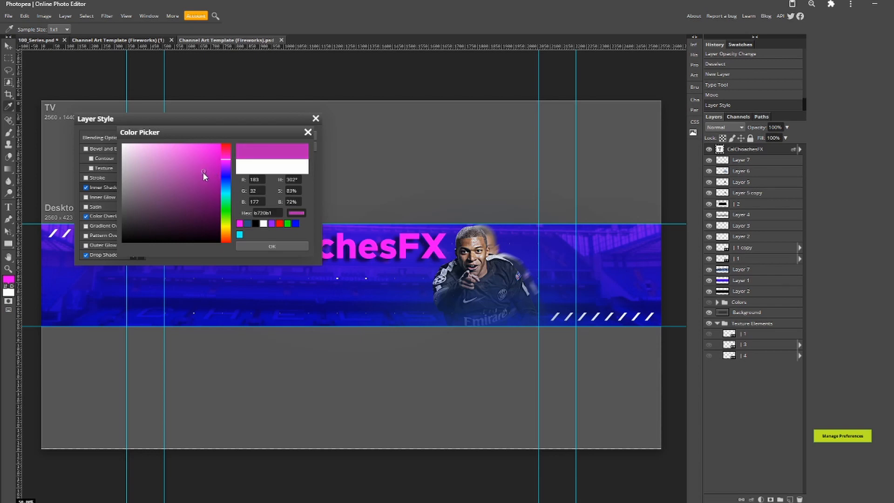
left_click(271, 245)
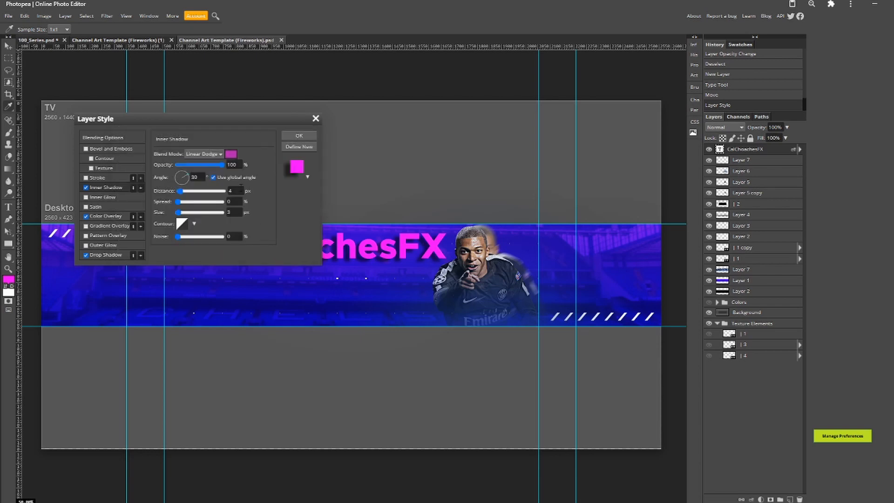
left_click(231, 153)
left_click(124, 146)
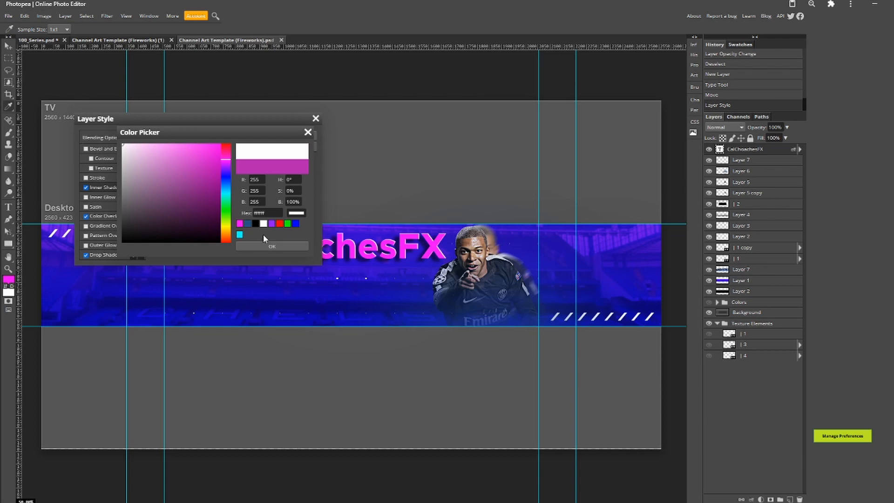
left_click(272, 246)
Set the title's drop shadow to Normal blend mode, 100% opacity and the darker magenta a61ea0
left_click(117, 256)
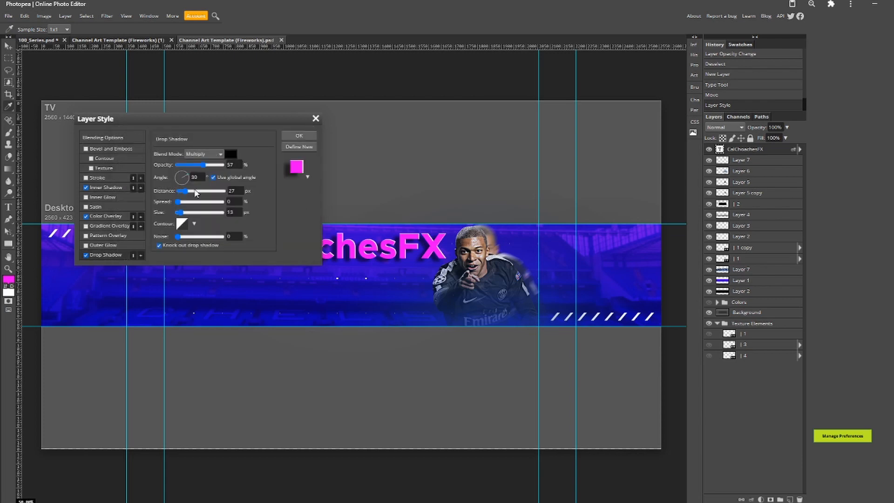
left_click(209, 154)
left_click(196, 164)
left_click(231, 154)
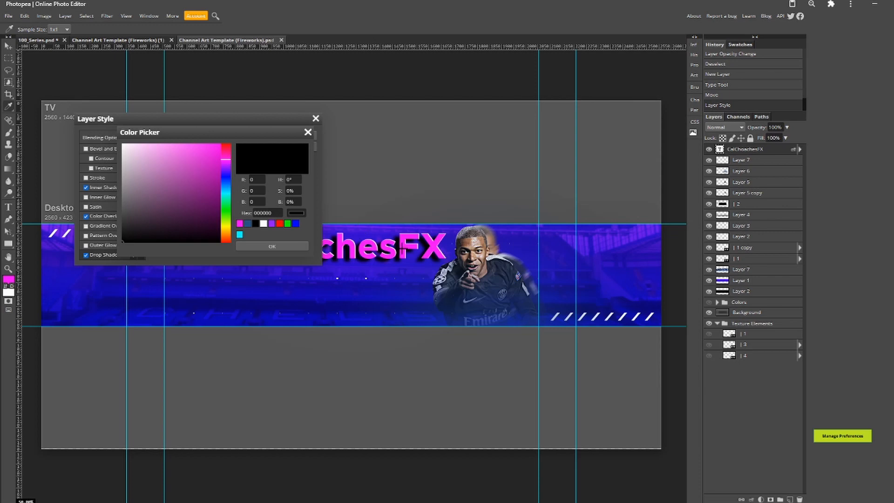
left_click(216, 188)
left_click_drag(204, 164, 202, 178)
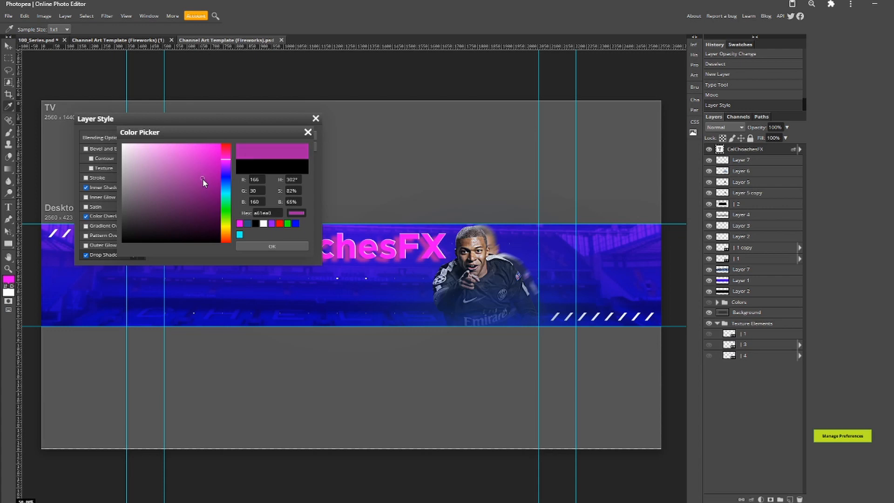
left_click(264, 247)
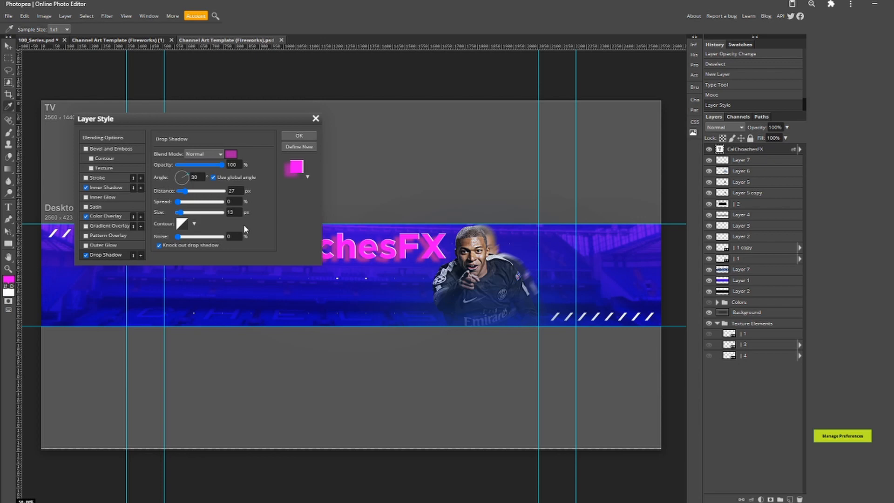
Set the magenta drop shadow's distance to 12 px, spread to 100% and size to 1 px
left_click(233, 190)
type("12")
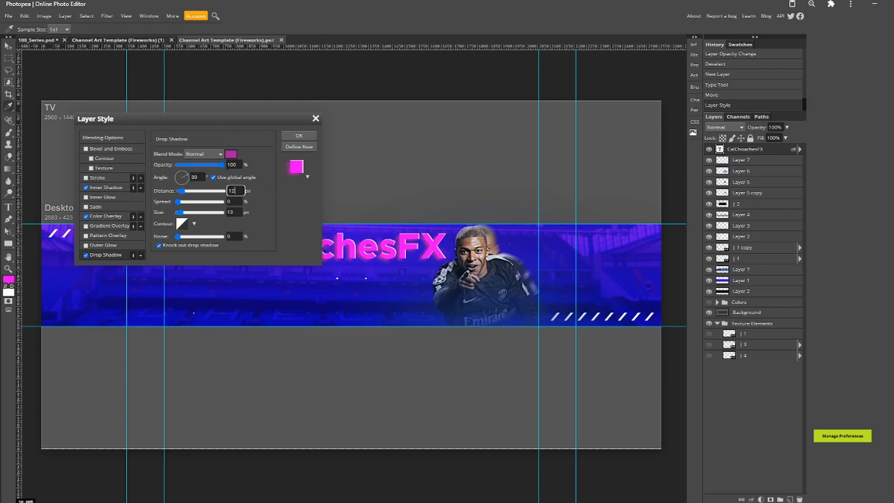
left_click(233, 201)
left_click_drag(233, 201, 202, 202)
type("100")
key("Tab")
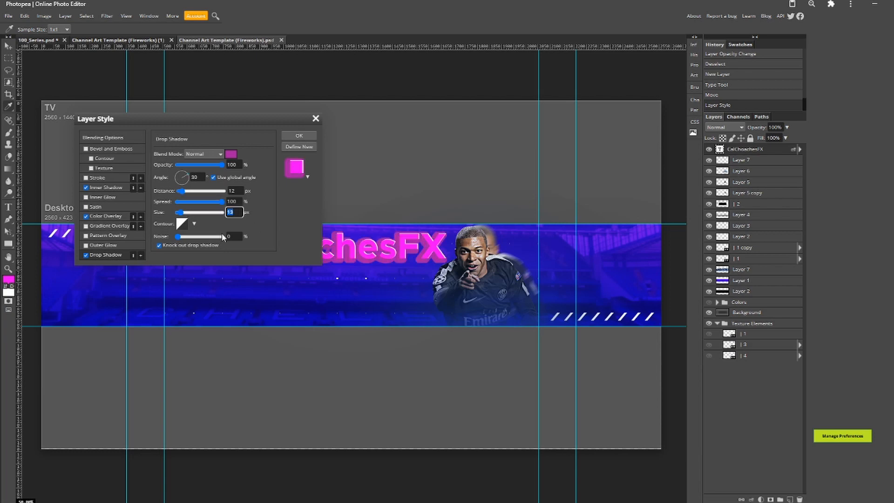
type("1")
Add a second drop shadow to the title and set its colour to dark purple 591756
left_click(141, 255)
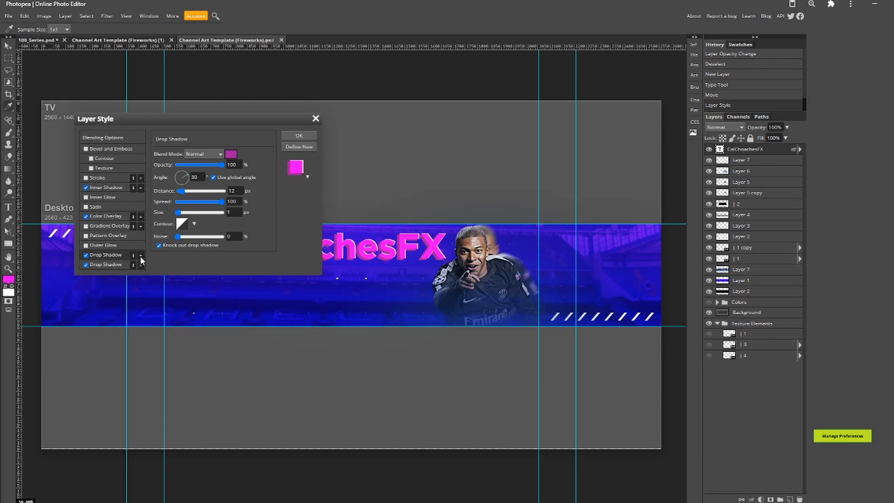
left_click(111, 264)
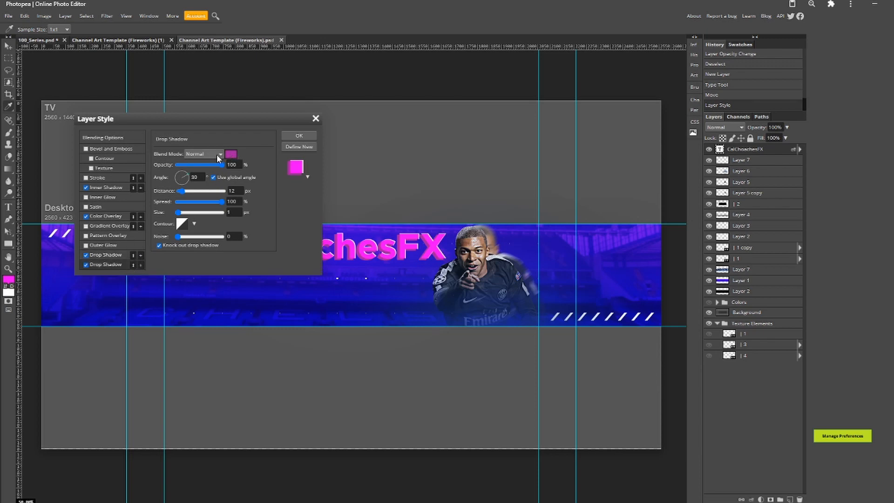
left_click(231, 155)
left_click_drag(195, 198, 195, 208)
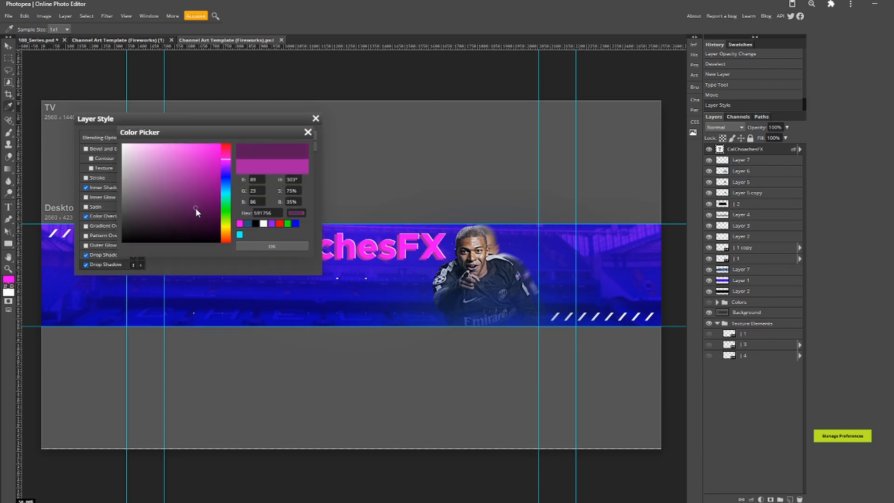
left_click(261, 246)
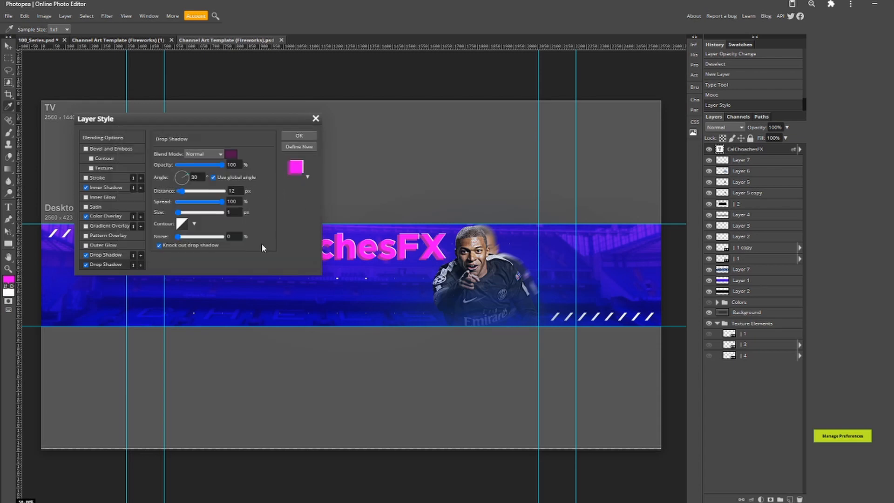
Set the dark purple drop shadow's distance to 8 px and size to 21 px, and apply the title's layer style
key("Tab")
type("8")
key("Tab")
key("Tab")
type("21")
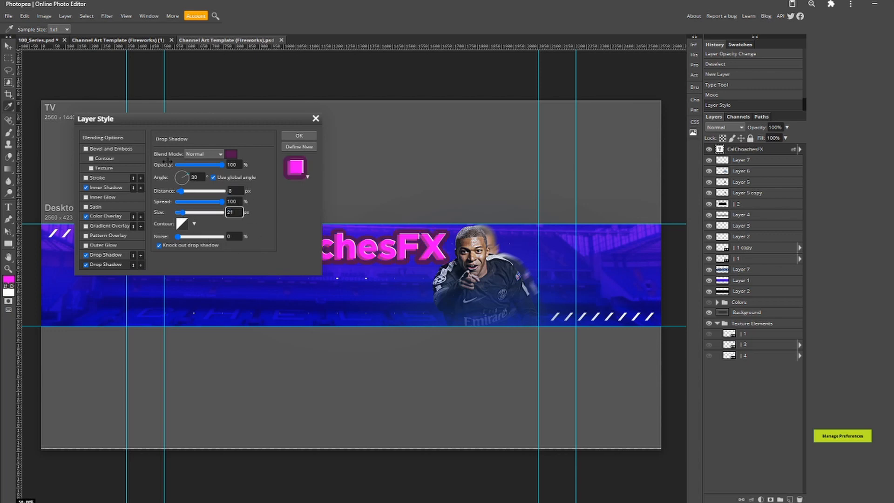
left_click(305, 136)
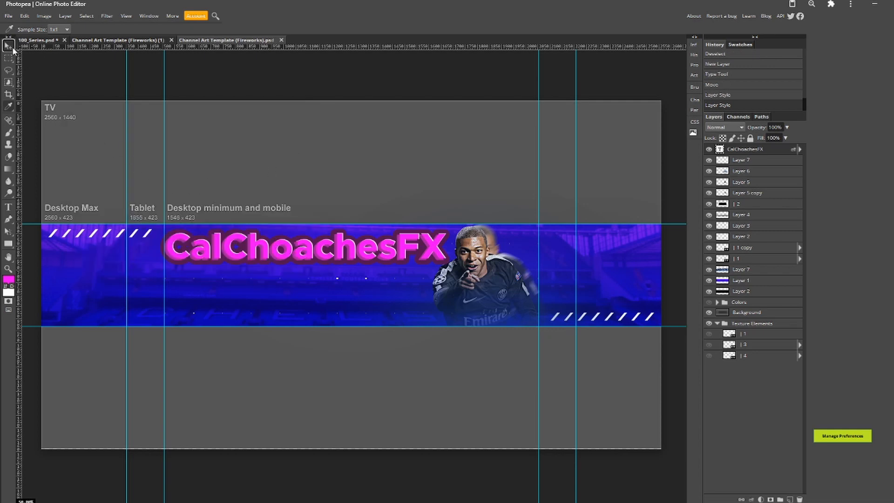
Scale the CalChoachesFX title to about 96% and shift it slightly left, away from the player
left_click(12, 48)
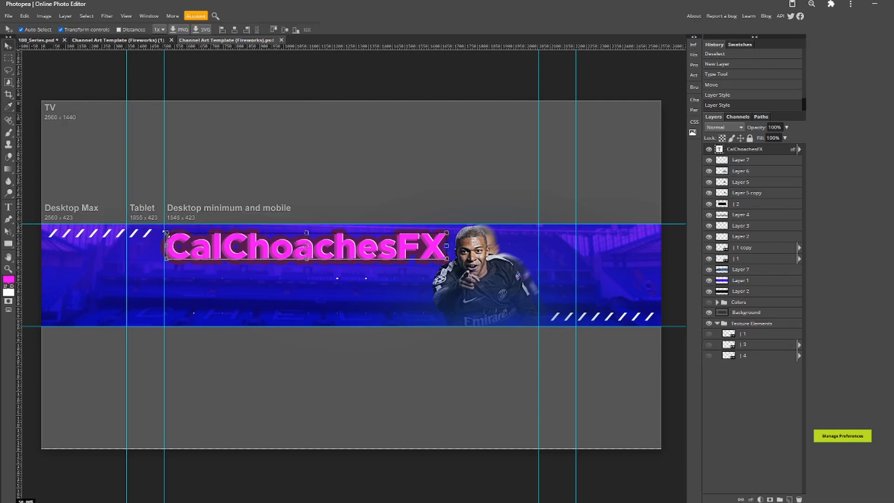
left_click_drag(166, 232, 176, 233)
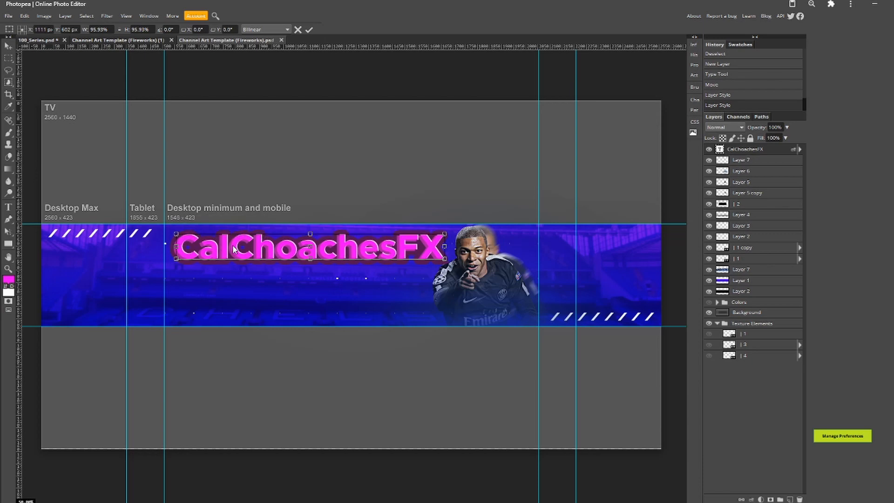
left_click_drag(232, 246, 229, 245)
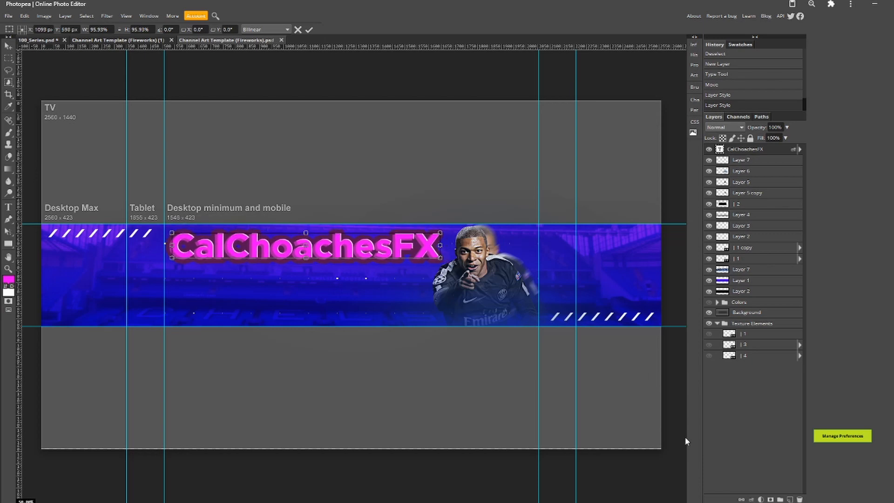
Create a new layer and add the text "Fifa 21 Content" below the title
left_click(791, 499)
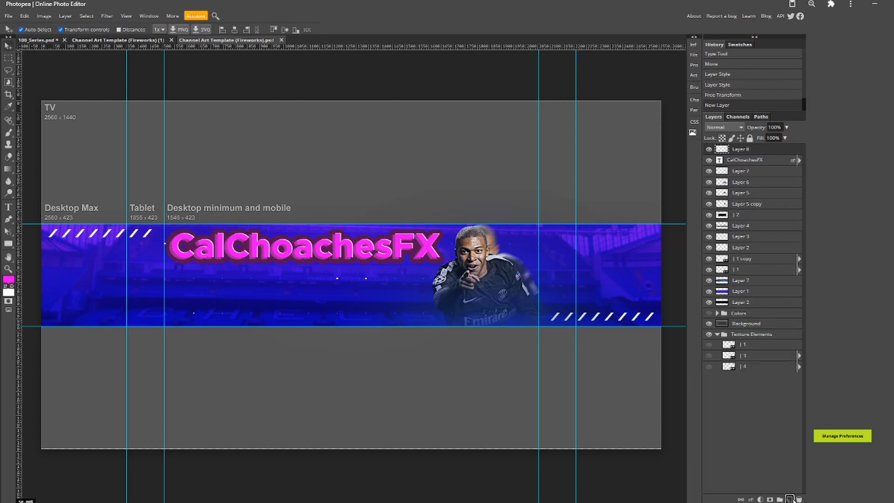
left_click(8, 206)
left_click(179, 298)
type("Fifa 21 Cont")
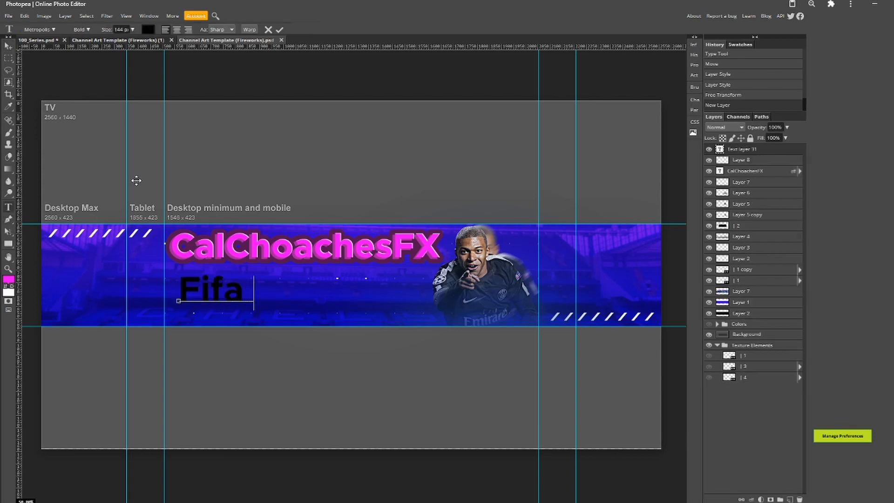
type("ent")
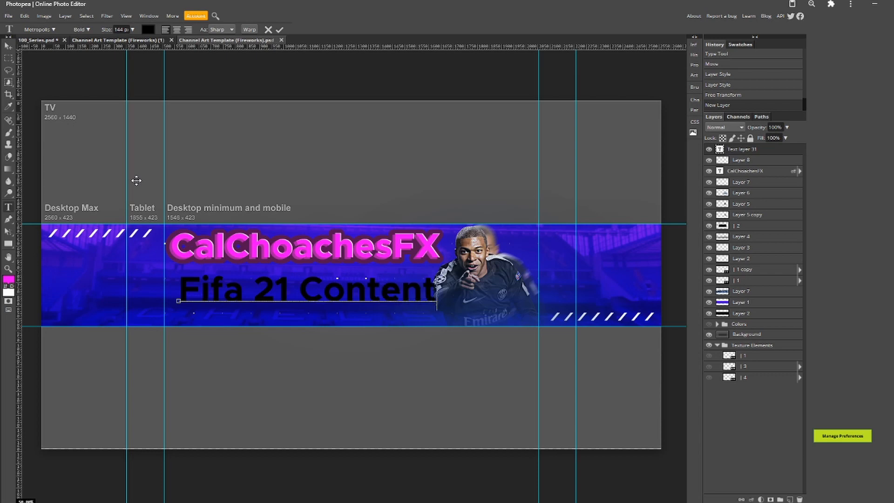
Move the Fifa 21 Content text left and slightly down so its left edge lines up with the title
left_click(5, 47)
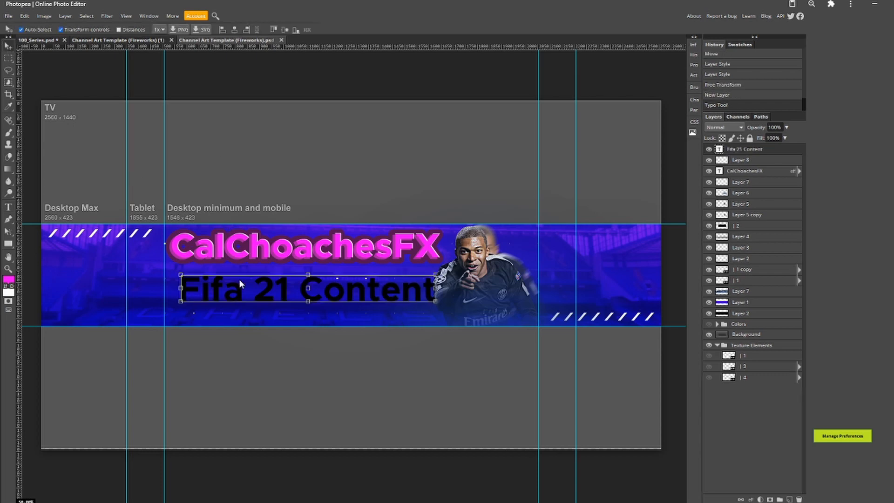
left_click_drag(238, 278, 232, 282)
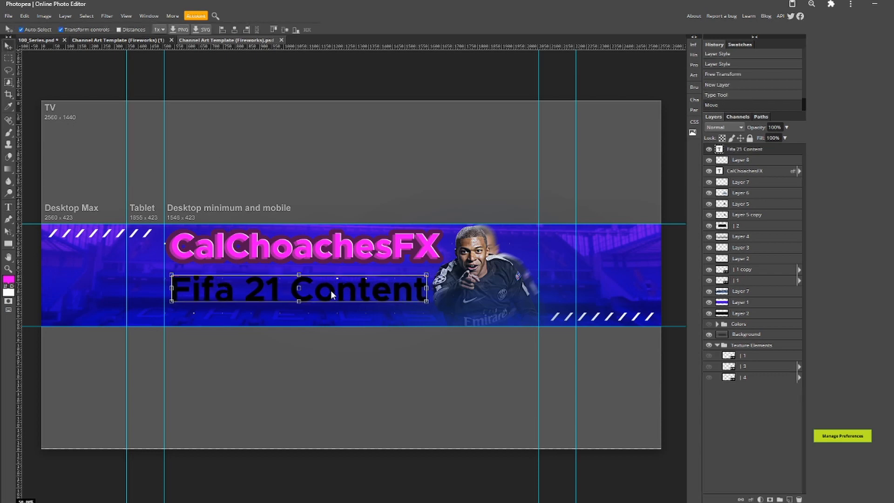
left_click_drag(331, 290, 331, 297)
Give the Fifa 21 Content text a black Color Overlay and a 5 px outside stroke in purple a100ff
double_click(716, 150)
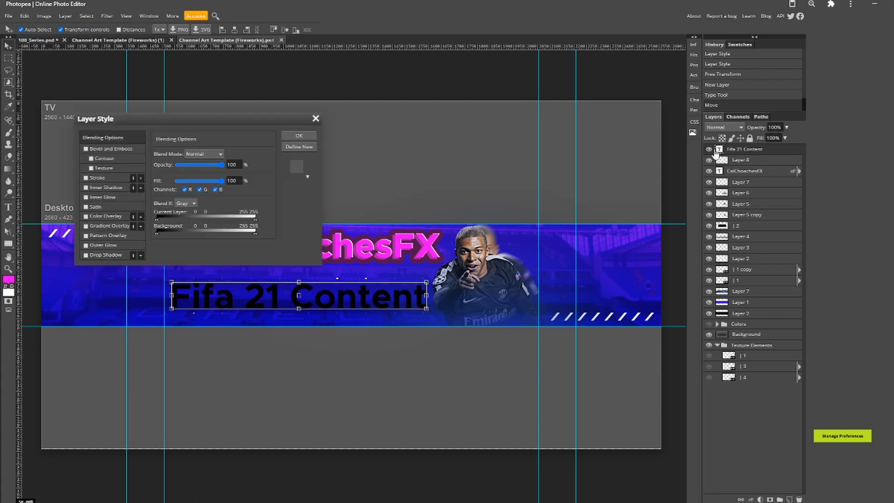
left_click(103, 217)
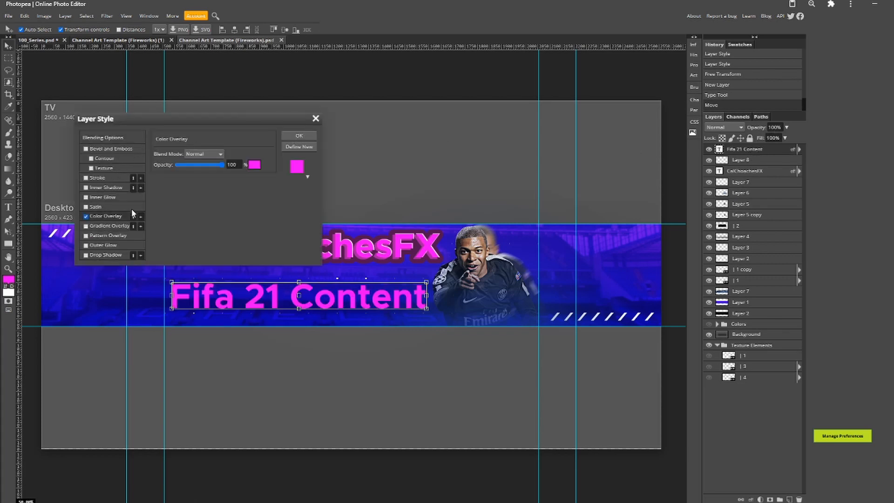
left_click(100, 179)
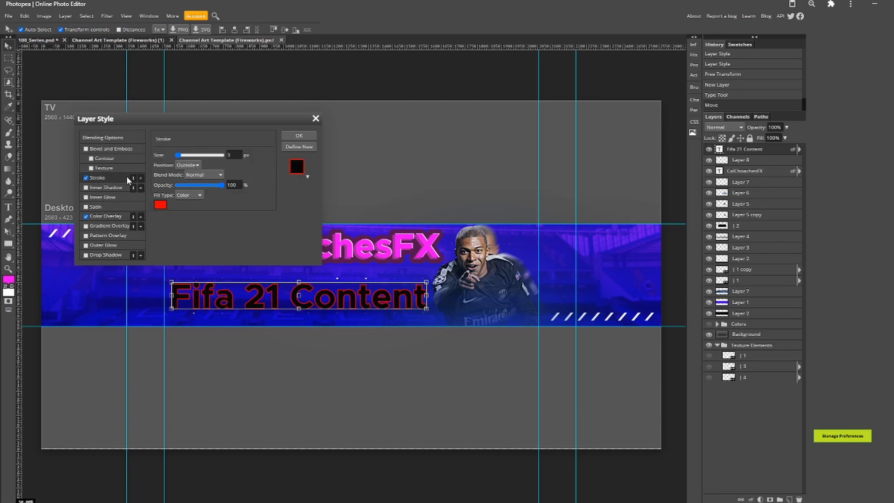
left_click(159, 206)
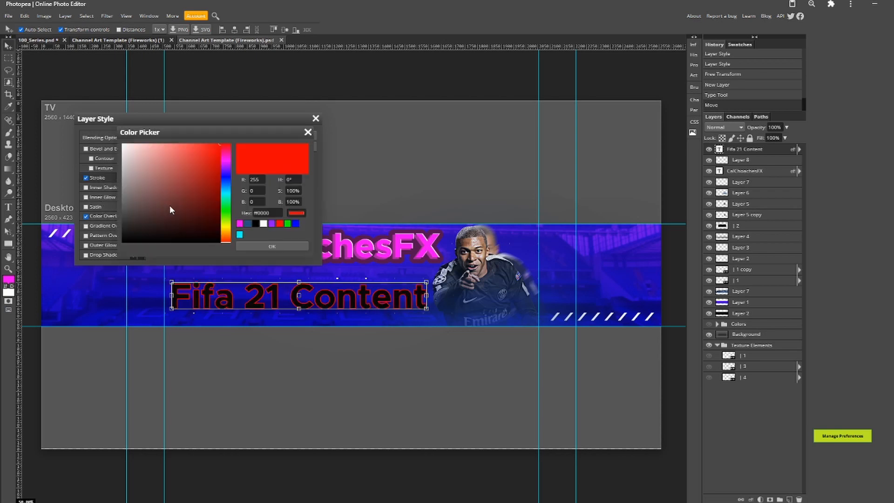
left_click(225, 165)
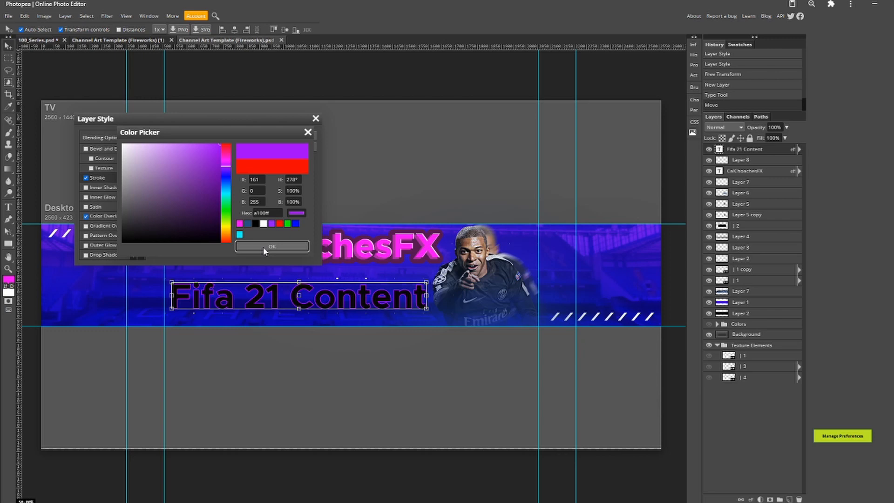
left_click(264, 247)
double_click(233, 155)
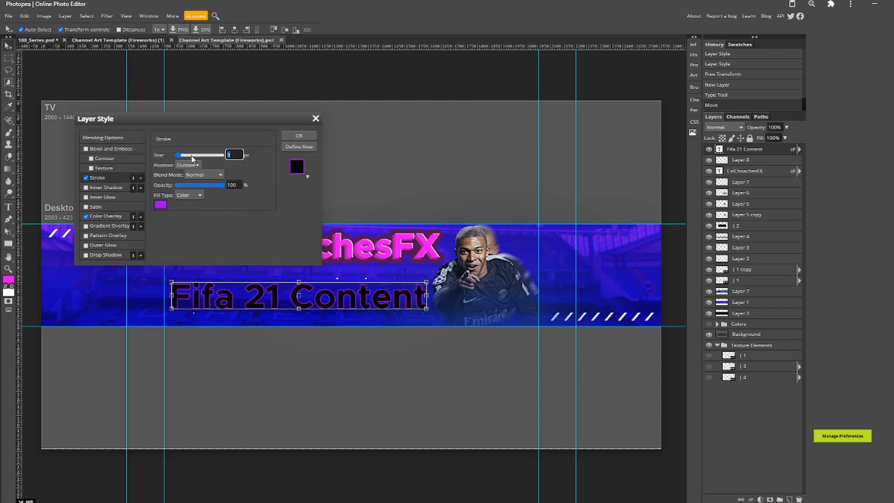
Add a second, white 10 px stroke to the Fifa 21 Content text, apply the style and nudge the text slightly
left_click(140, 178)
left_click(117, 187)
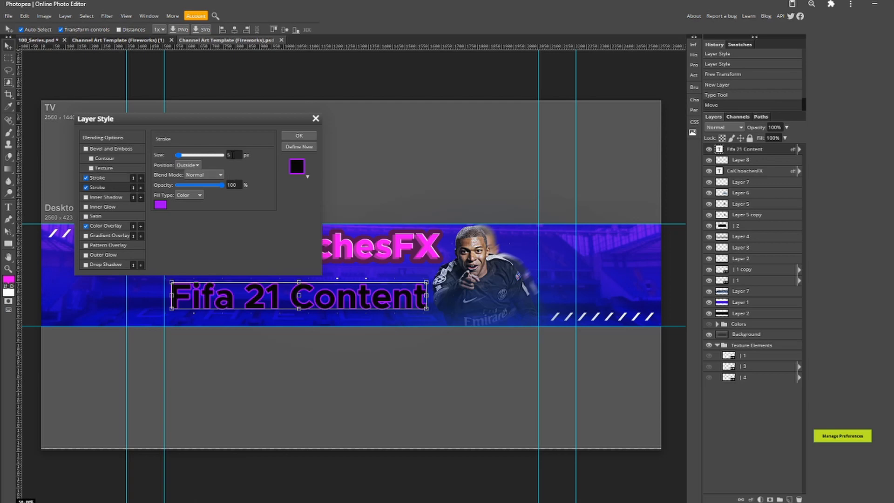
double_click(233, 155)
type("10")
left_click(166, 204)
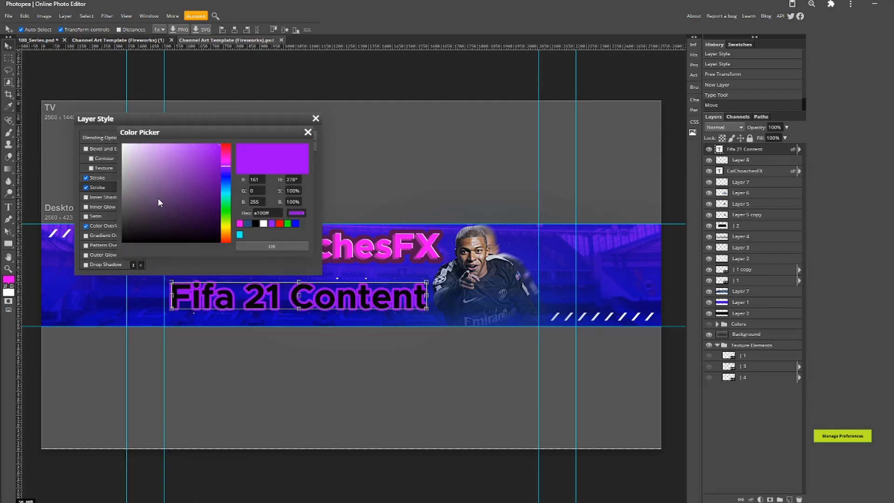
left_click(263, 224)
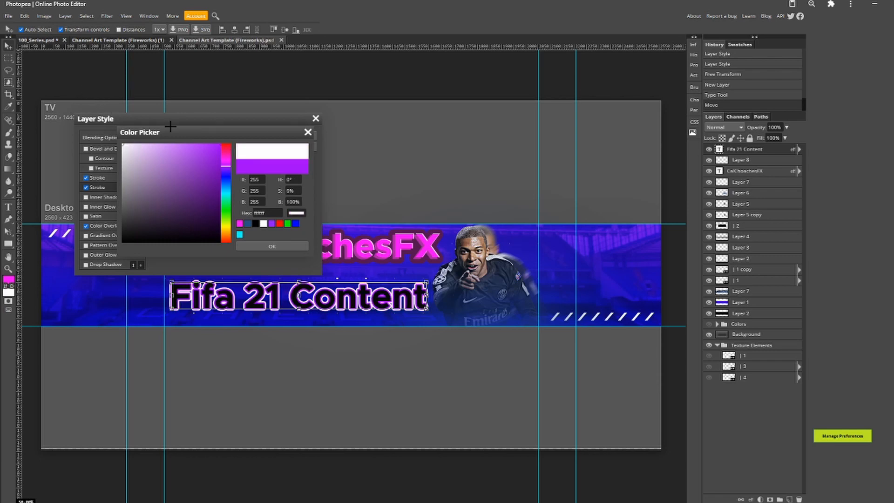
left_click(272, 246)
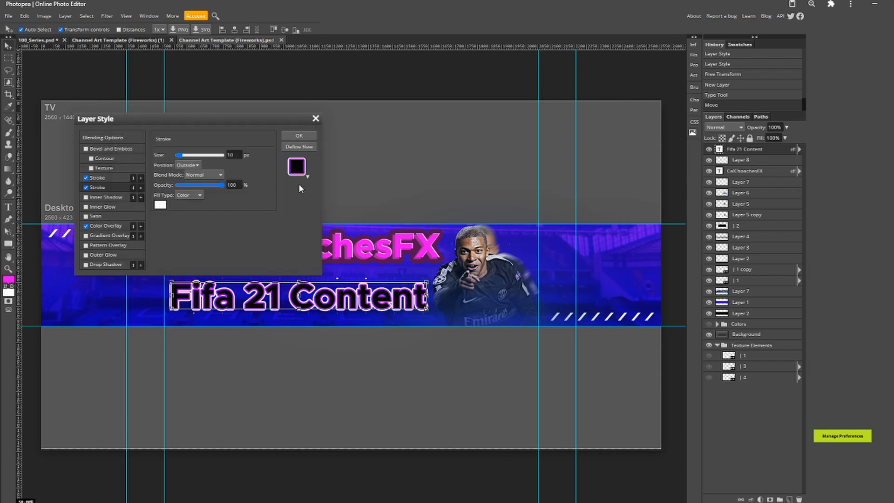
left_click(299, 135)
left_click_drag(361, 296, 363, 297)
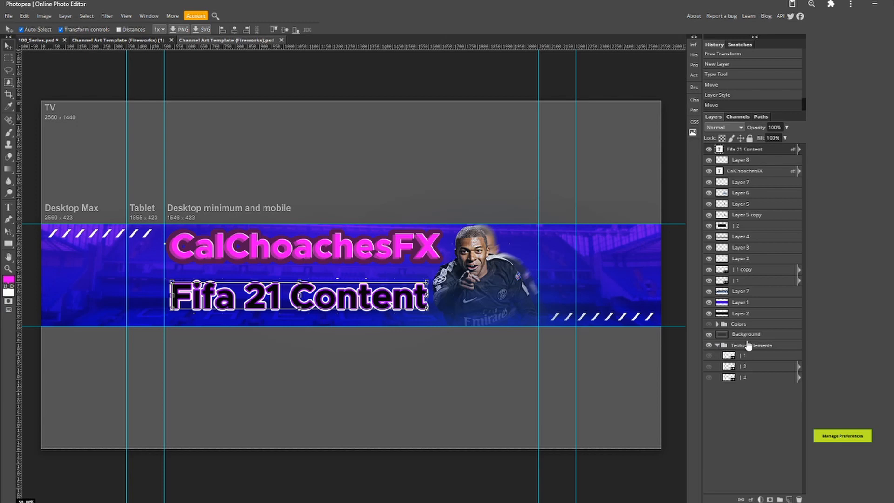
Delete the Texture Elements group, the Colors group and the grey Background template layer
left_click(747, 346)
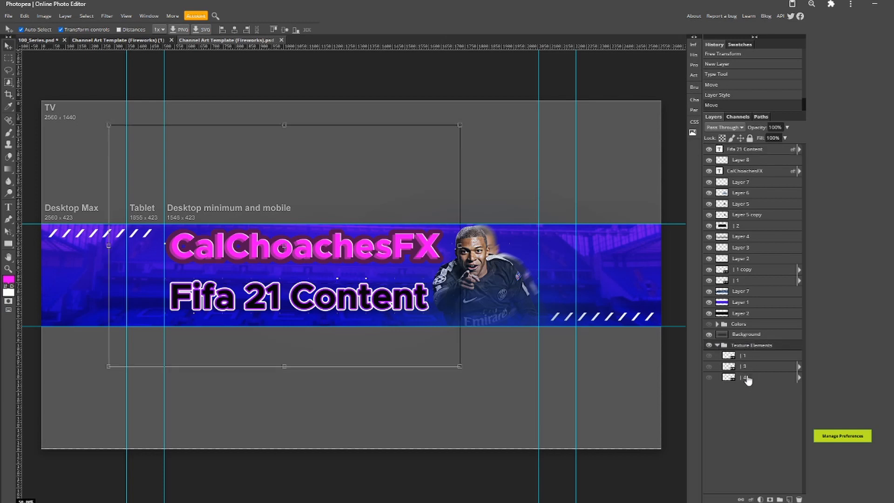
key("Delete")
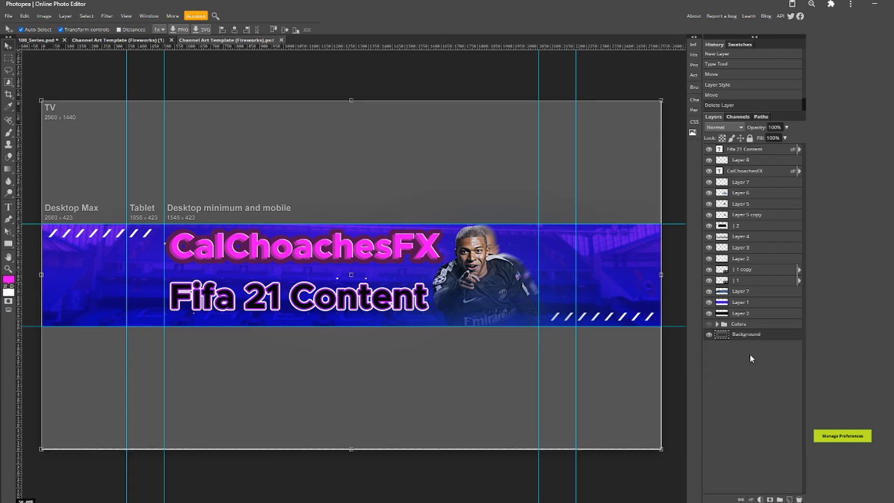
left_click(743, 324)
key("Delete")
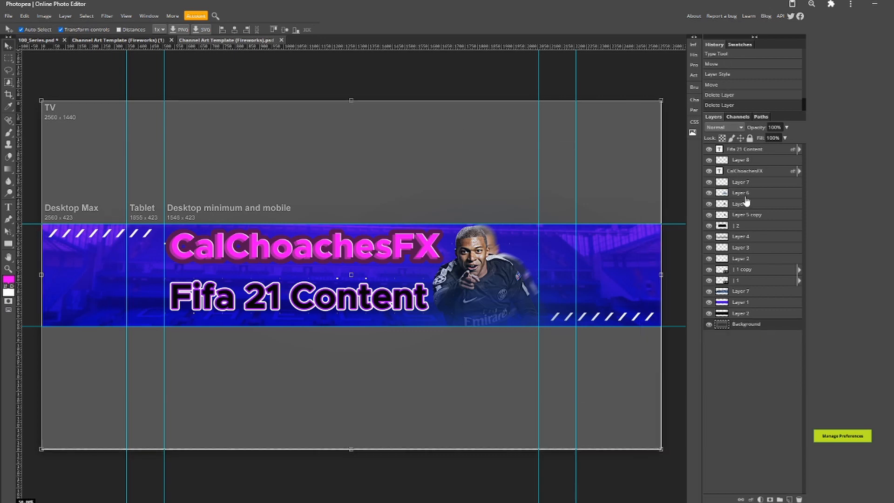
key("Delete")
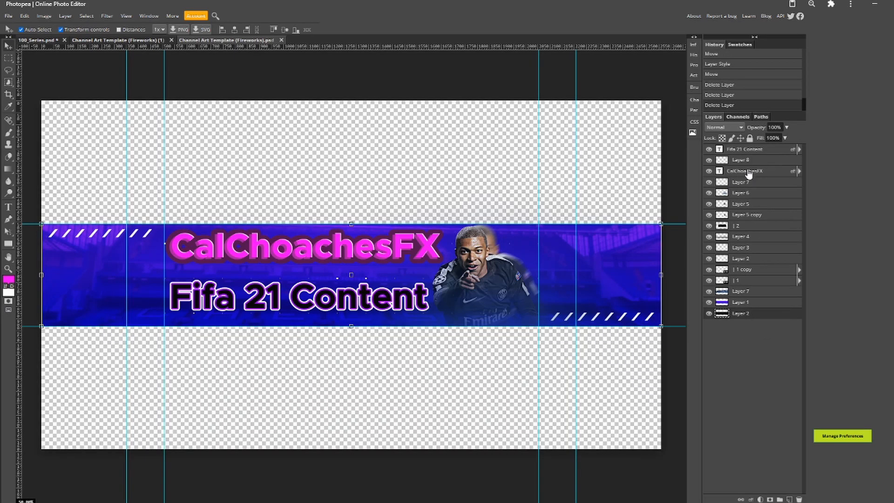
Select all banner layers from the Fifa 21 Content text down to the bottommost Layer 2
left_click(749, 150)
left_click(754, 313)
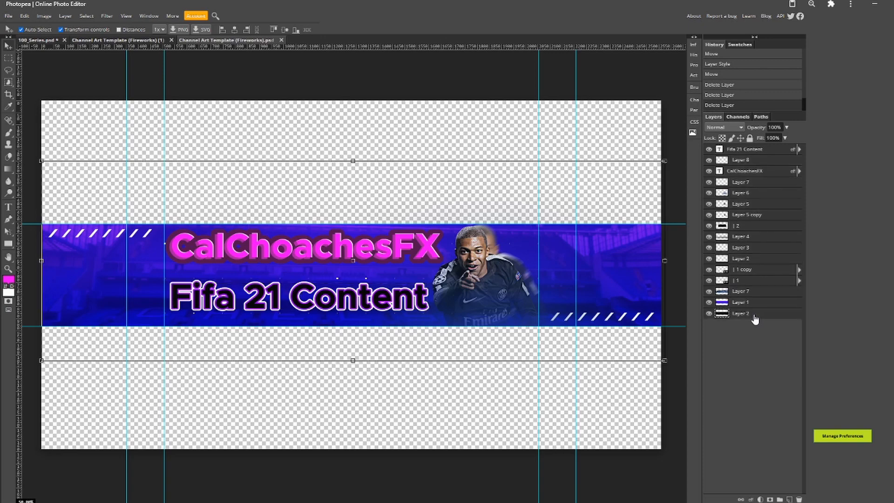
right_click(754, 313)
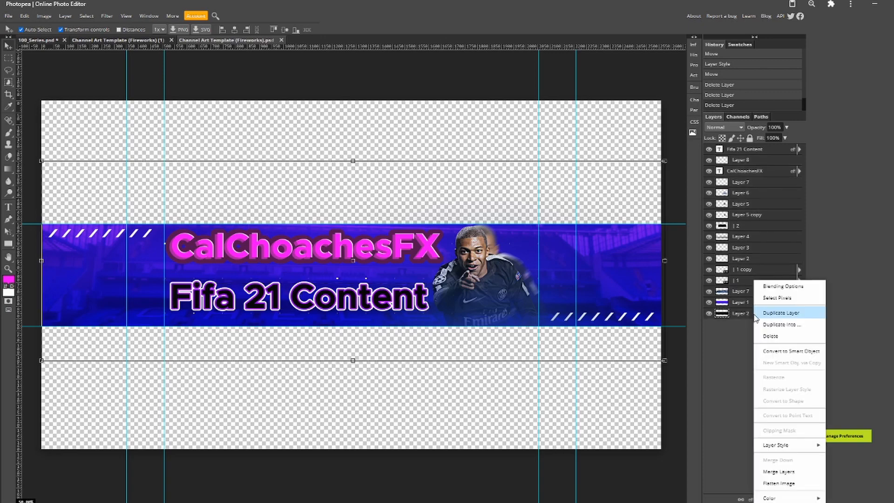
left_click(800, 324)
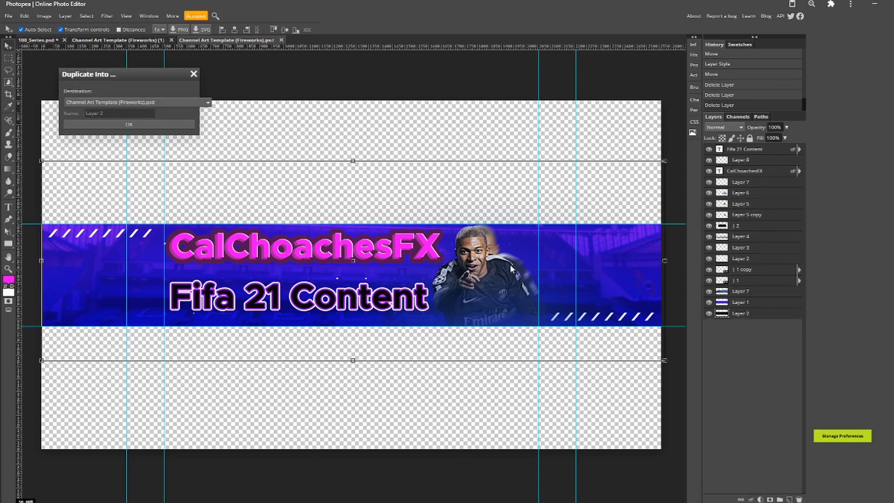
left_click(166, 103)
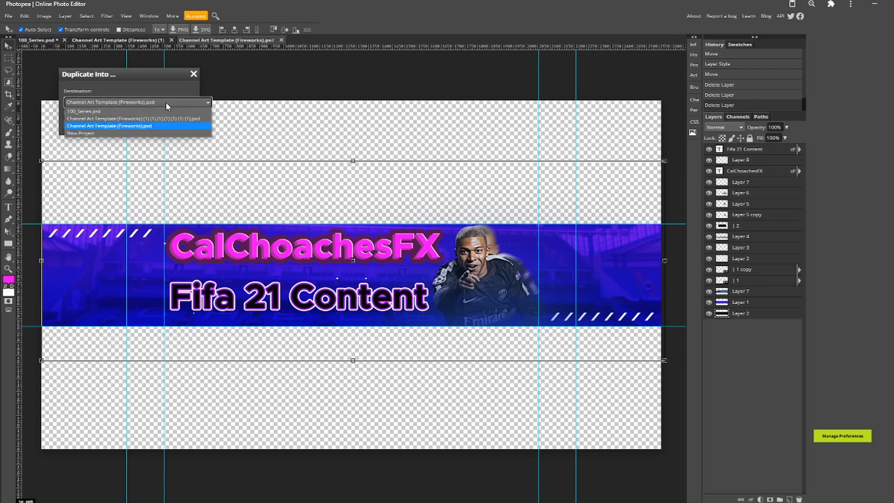
left_click(165, 102)
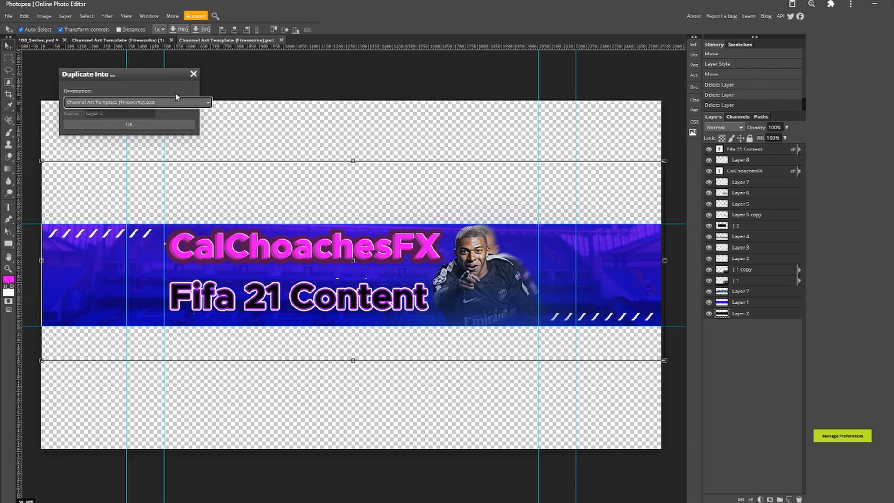
left_click(194, 74)
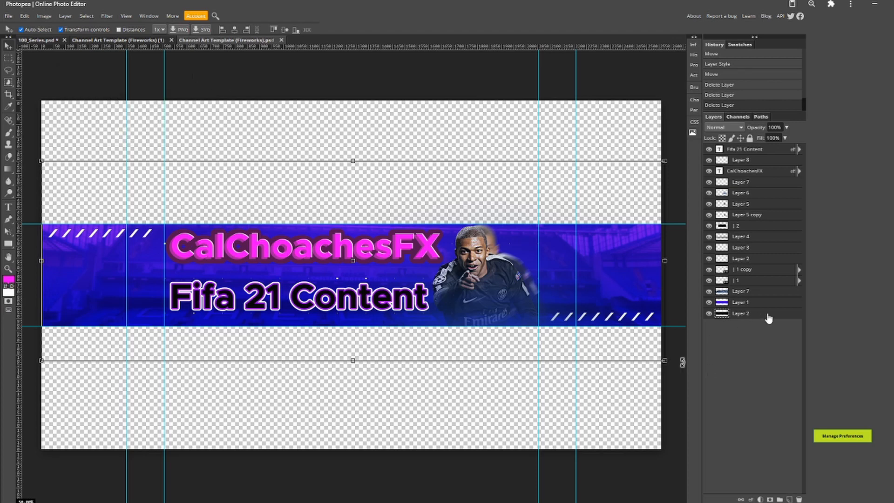
right_click(767, 319)
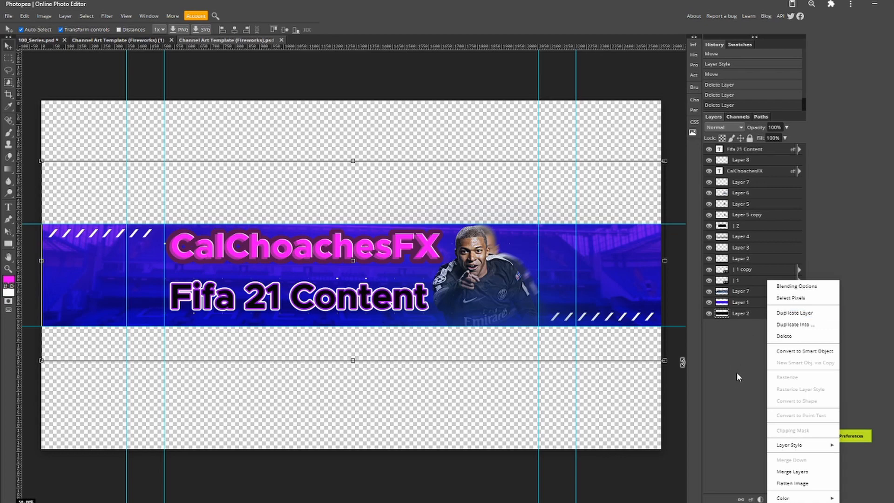
left_click(738, 360)
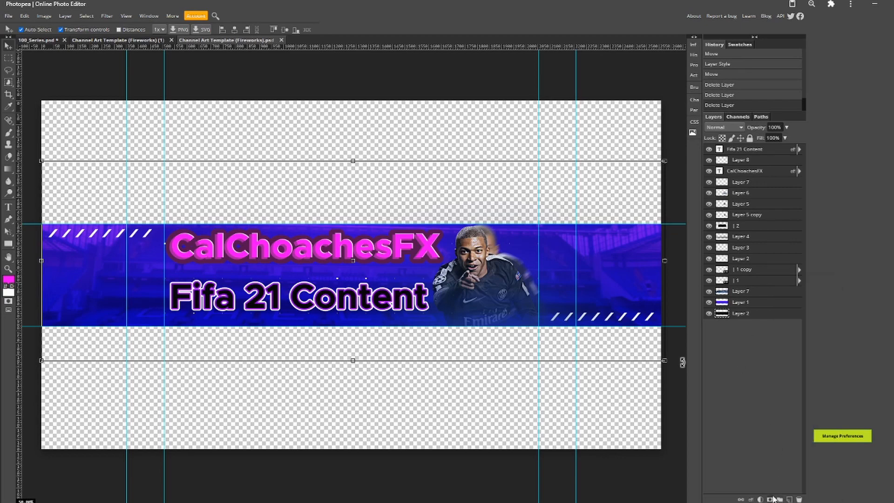
Group the selected layers into a folder and duplicate the folder
left_click(779, 499)
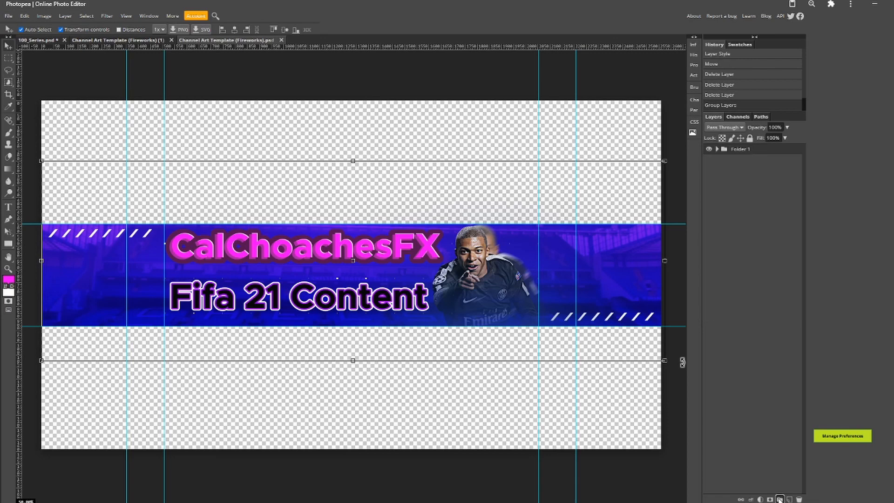
left_click(709, 149)
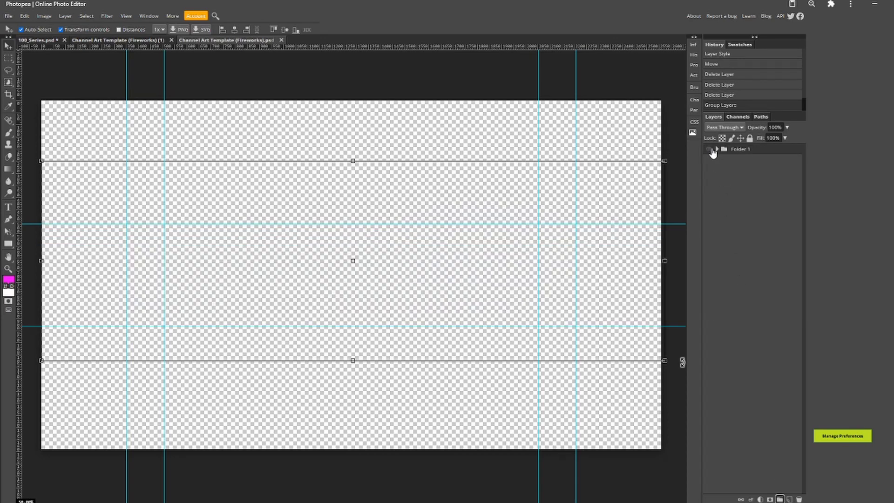
left_click(708, 149)
key("ctrl+j")
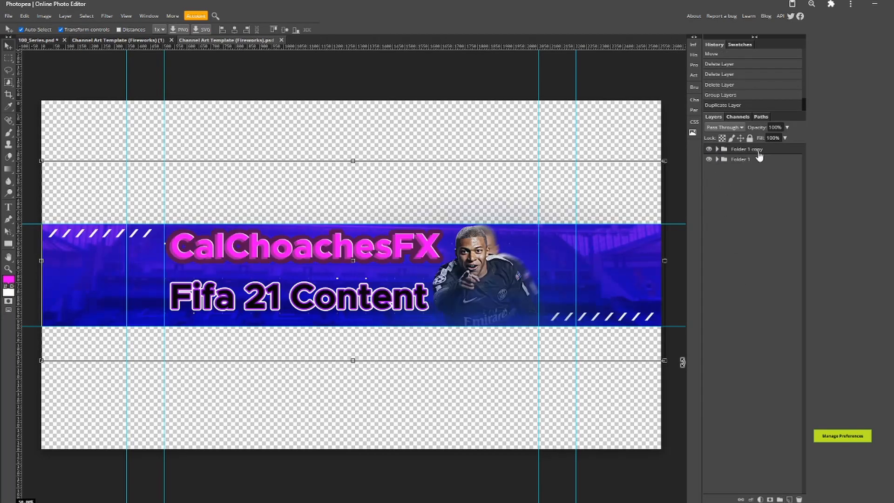
Merge all layers inside the duplicated folder, Folder 1 copy, into a single layer
left_click(717, 149)
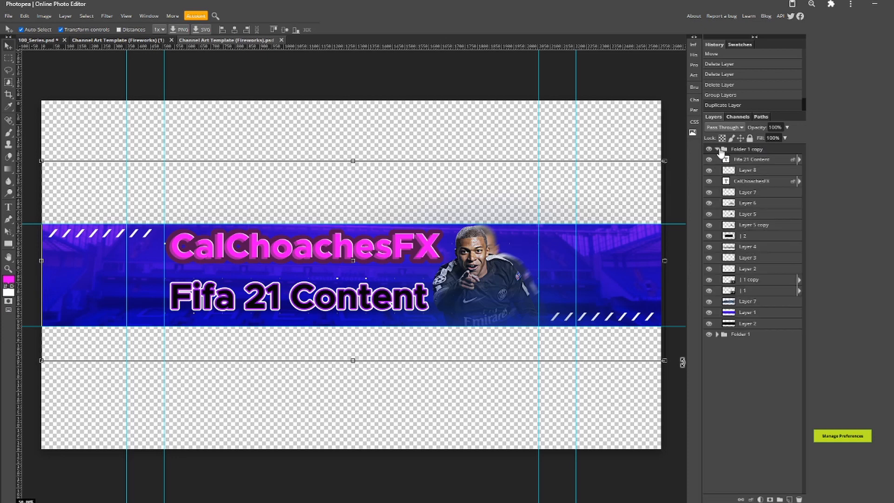
left_click(751, 160)
left_click(751, 326, "shift")
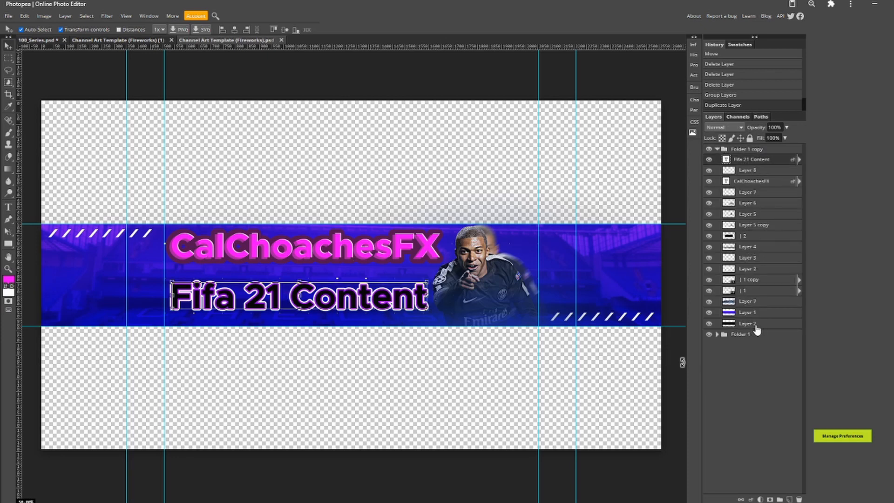
right_click(760, 281)
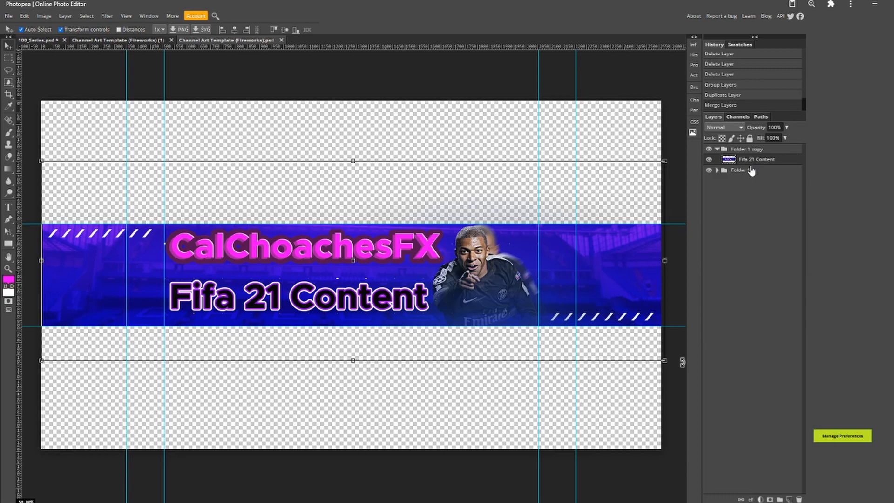
Duplicate the merged banner layer, moving the copy directly above the central band and the original directly below it
key("ctrl+j")
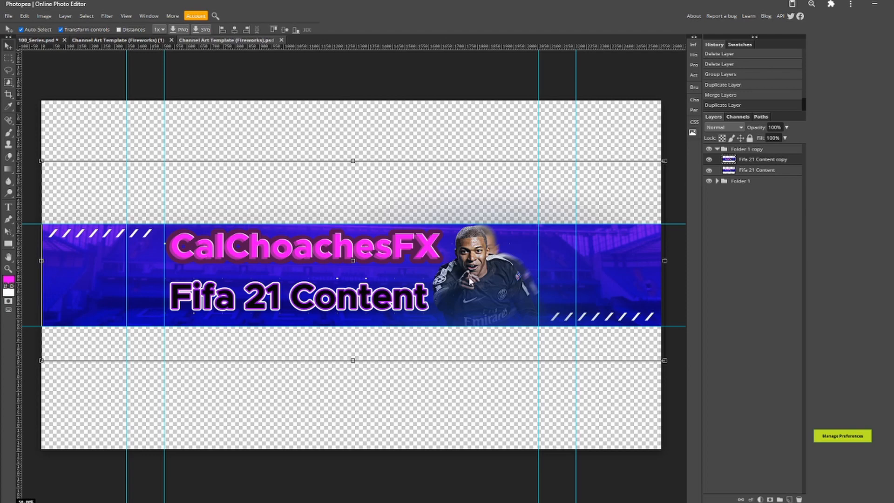
left_click_drag(470, 281, 467, 180)
left_click_drag(455, 314, 452, 430)
Enlarge the lower banner layer to about 122% so it fills the canvas area below the central band
left_click_drag(664, 283, 760, 261)
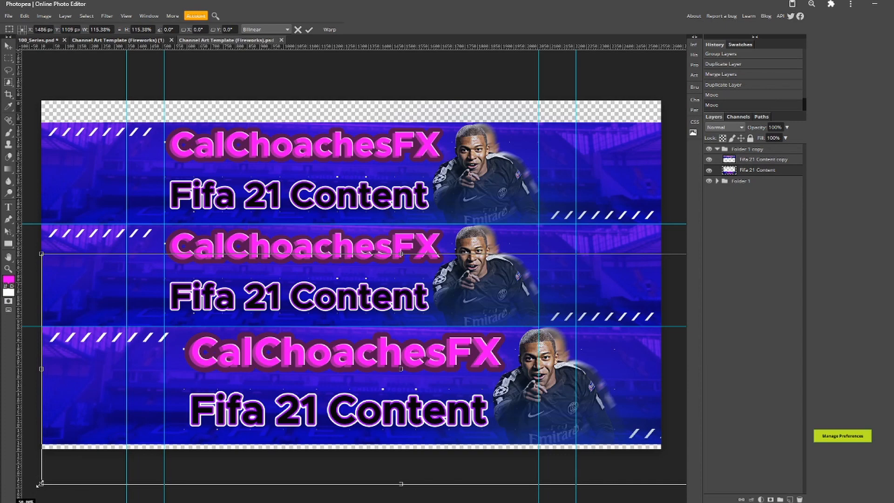
left_click_drag(39, 483, 34, 491)
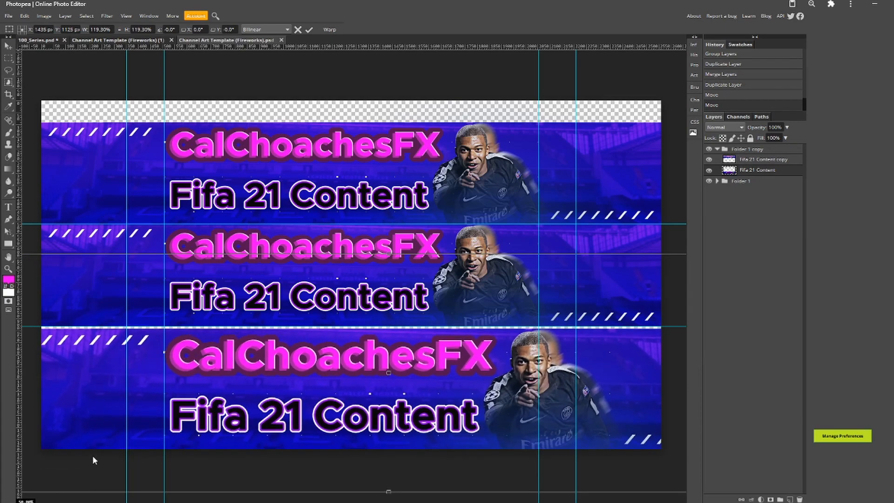
key("ctrl+minus")
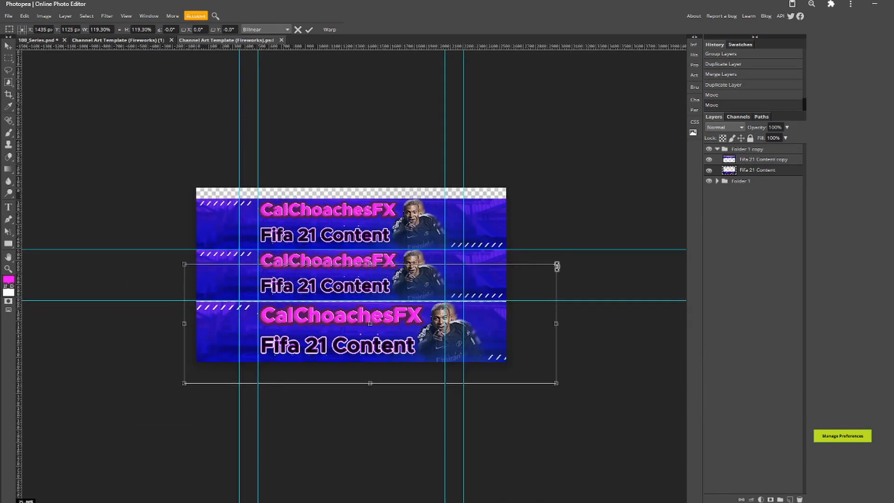
left_click_drag(556, 264, 563, 263)
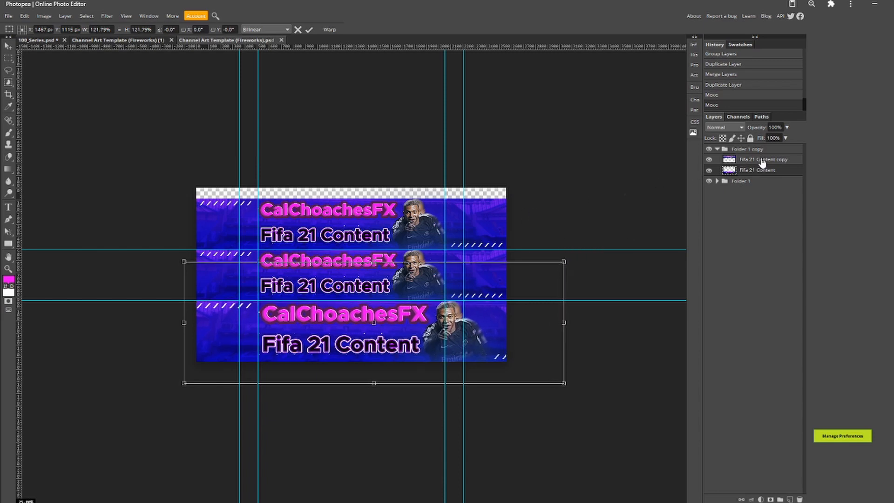
key("Return")
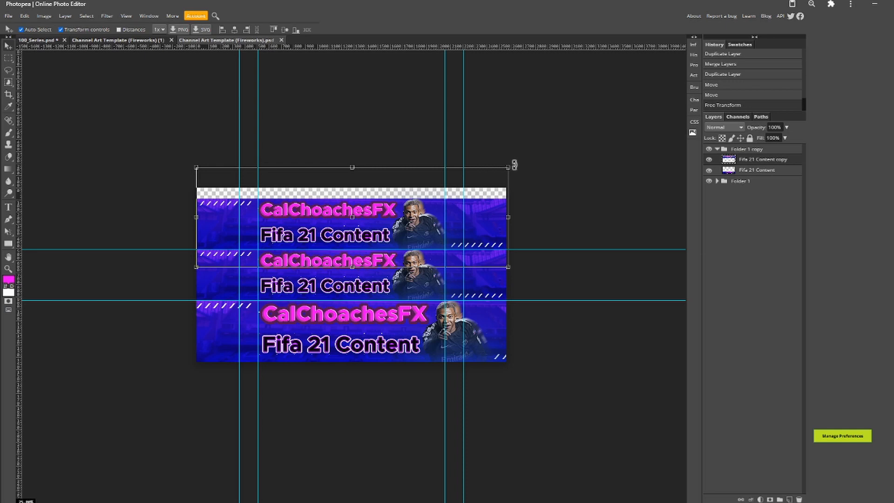
Scale the upper banner copy up to about 122% so it covers the canvas area above the central band
left_click_drag(507, 167, 559, 151)
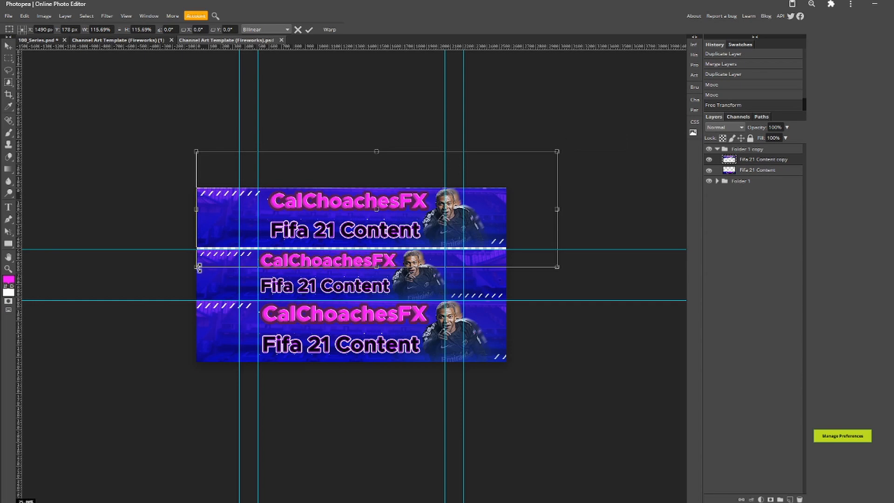
left_click_drag(196, 266, 182, 270)
left_click_drag(558, 150, 565, 148)
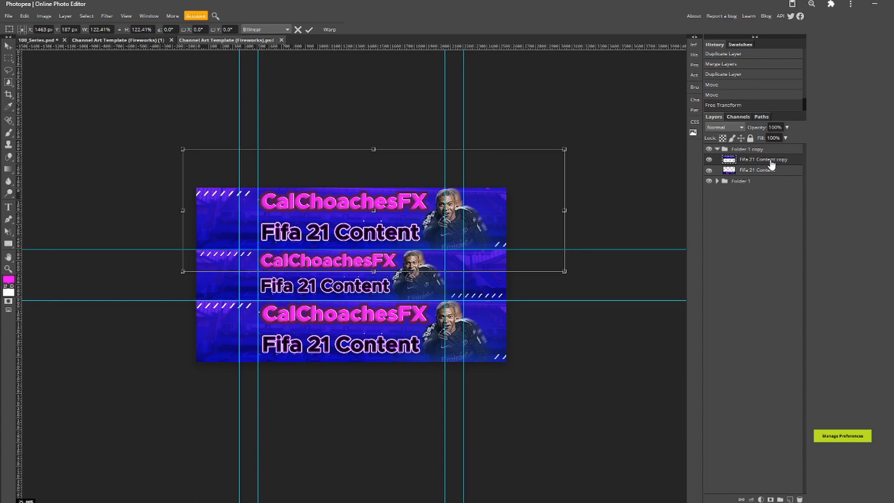
key("Return")
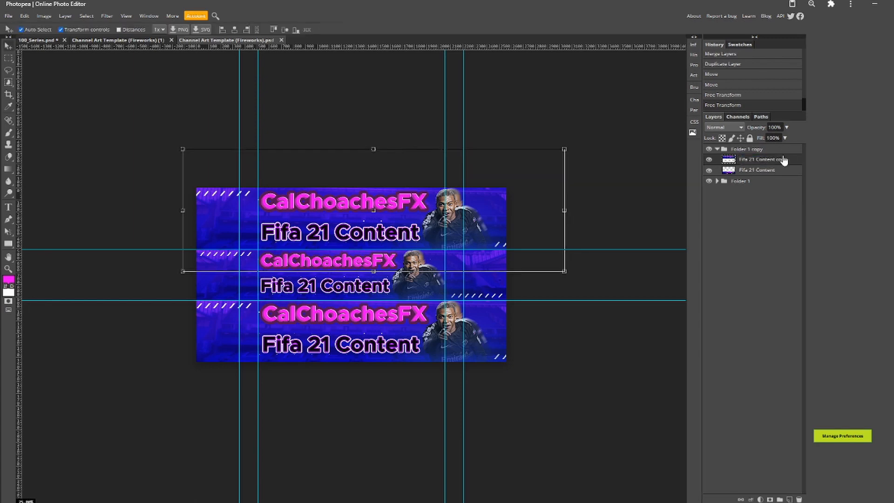
Apply a Gaussian Blur with a 10 px radius to the upper banner copy
left_click(107, 16)
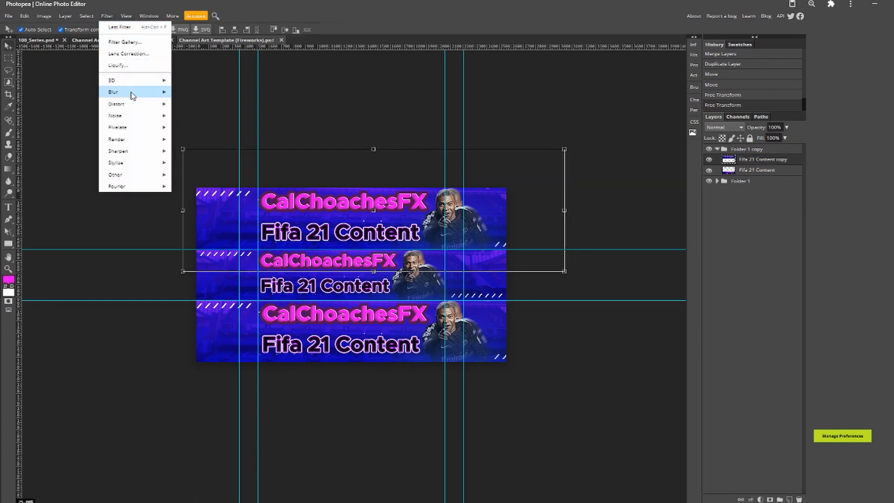
mouse_move(133, 95)
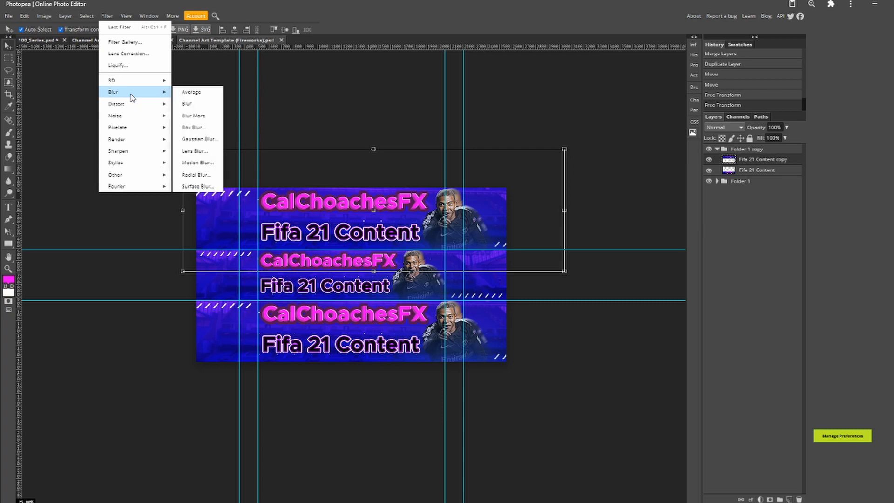
left_click(199, 140)
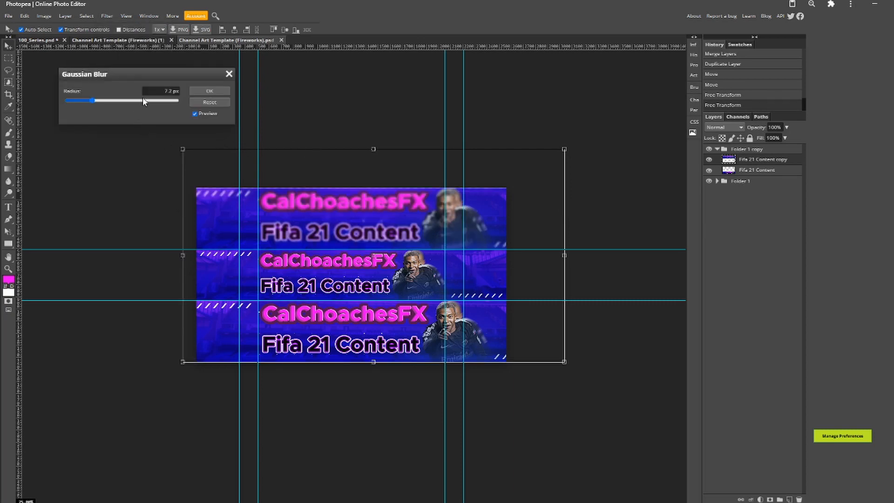
left_click_drag(162, 91, 377, 92)
type("10")
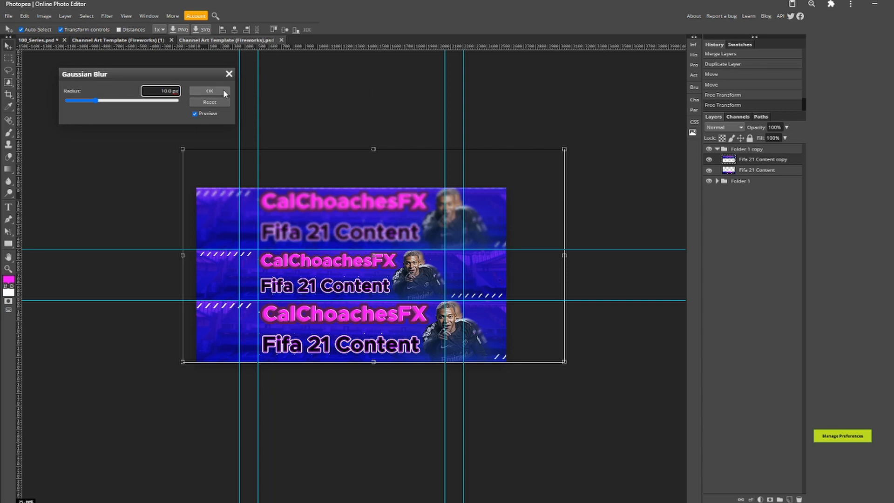
left_click(207, 92)
Repeat the last Gaussian Blur on the lower banner layer
left_click(758, 171)
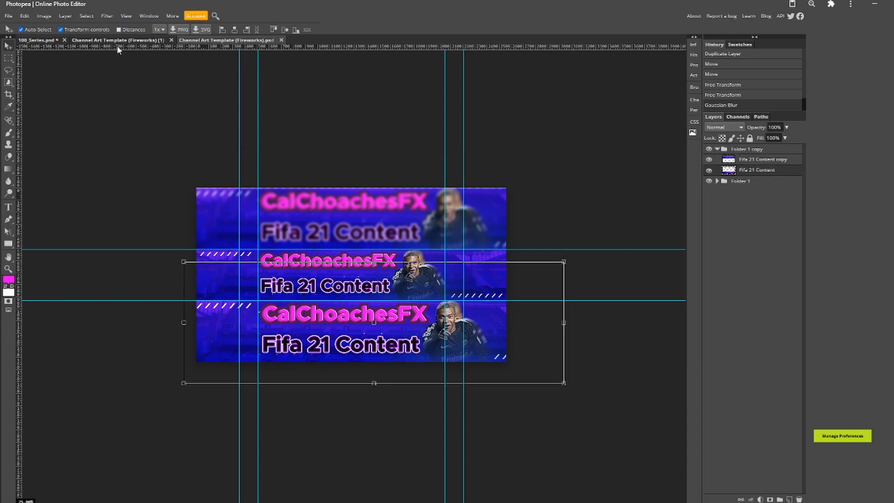
left_click(106, 16)
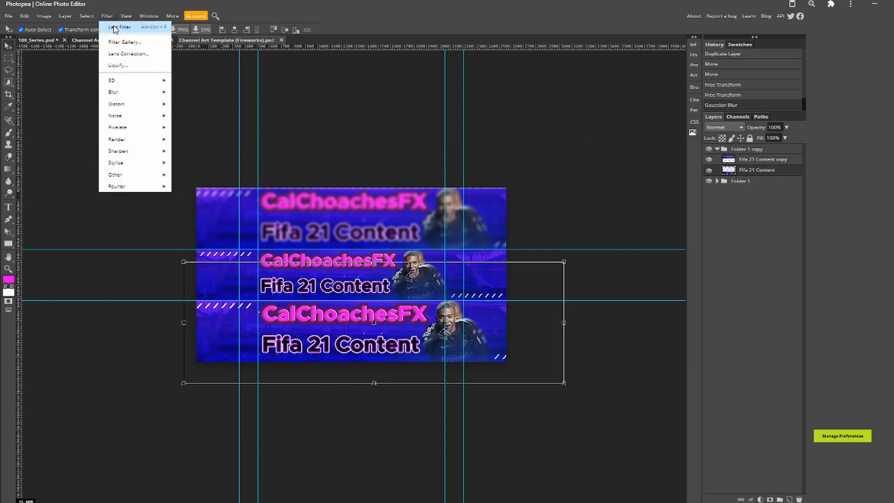
left_click(115, 28)
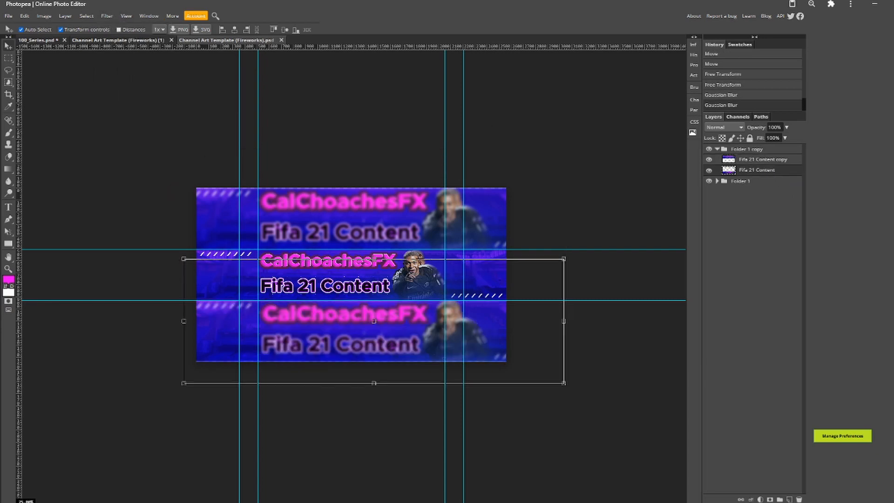
Export the banner as a 2560 × 1440 px PNG at 100% quality and open the downloaded file
left_click(8, 16)
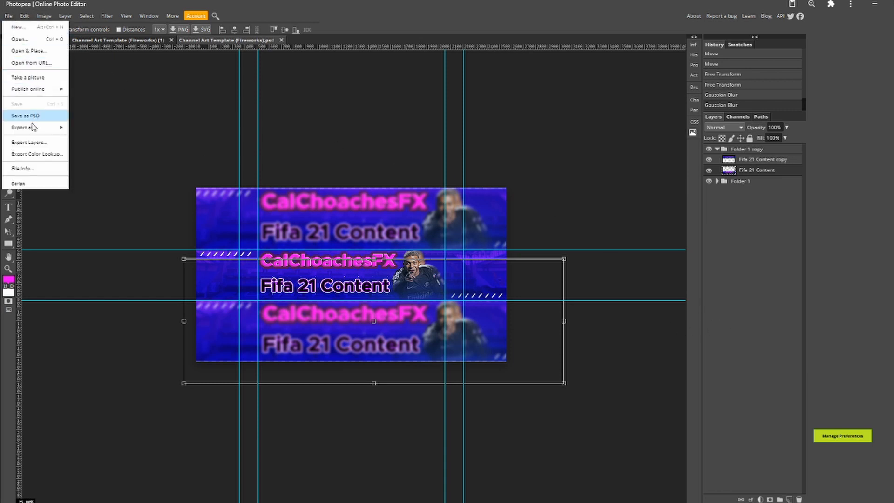
mouse_move(33, 128)
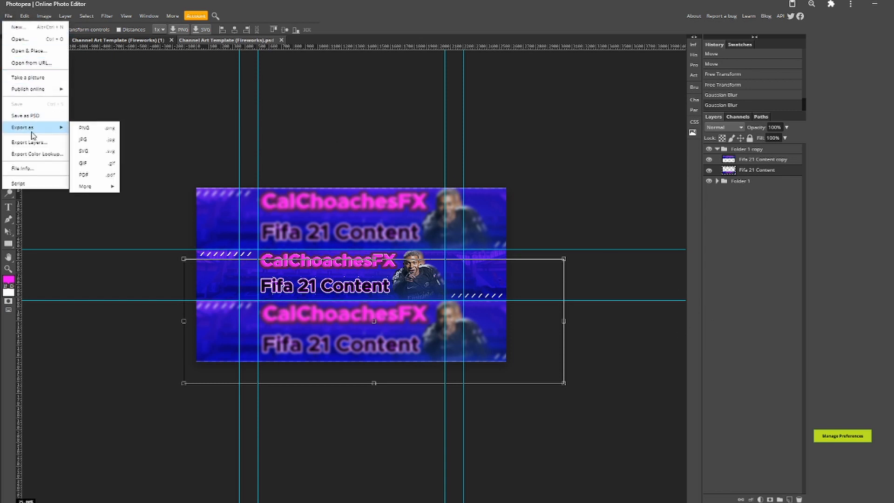
left_click(96, 133)
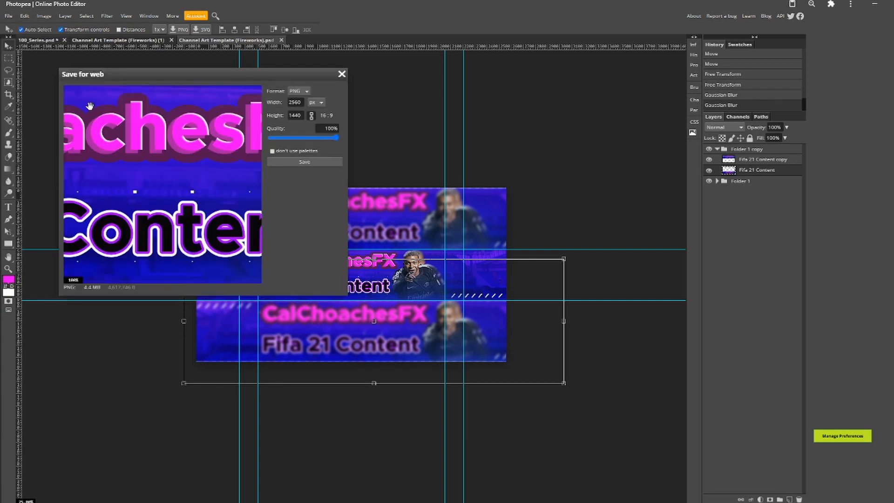
left_click(305, 162)
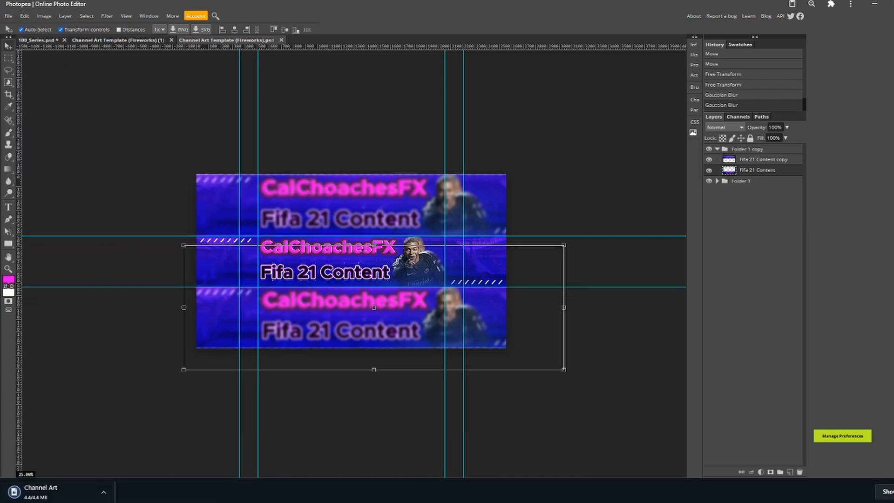
left_click(68, 494)
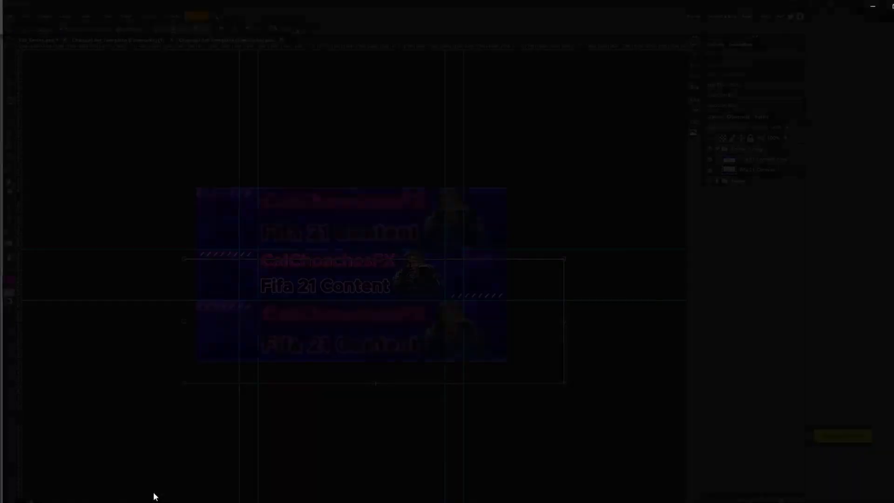